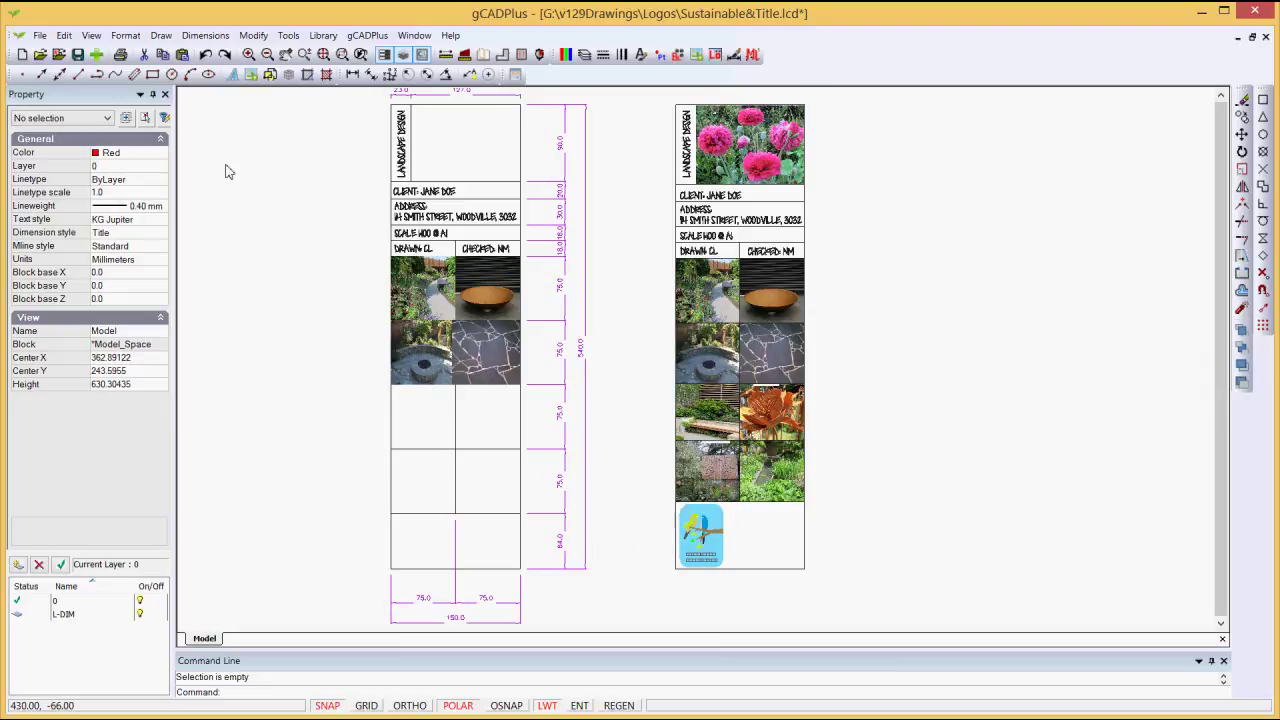
pyautogui.click(161, 36)
pyautogui.click(172, 53)
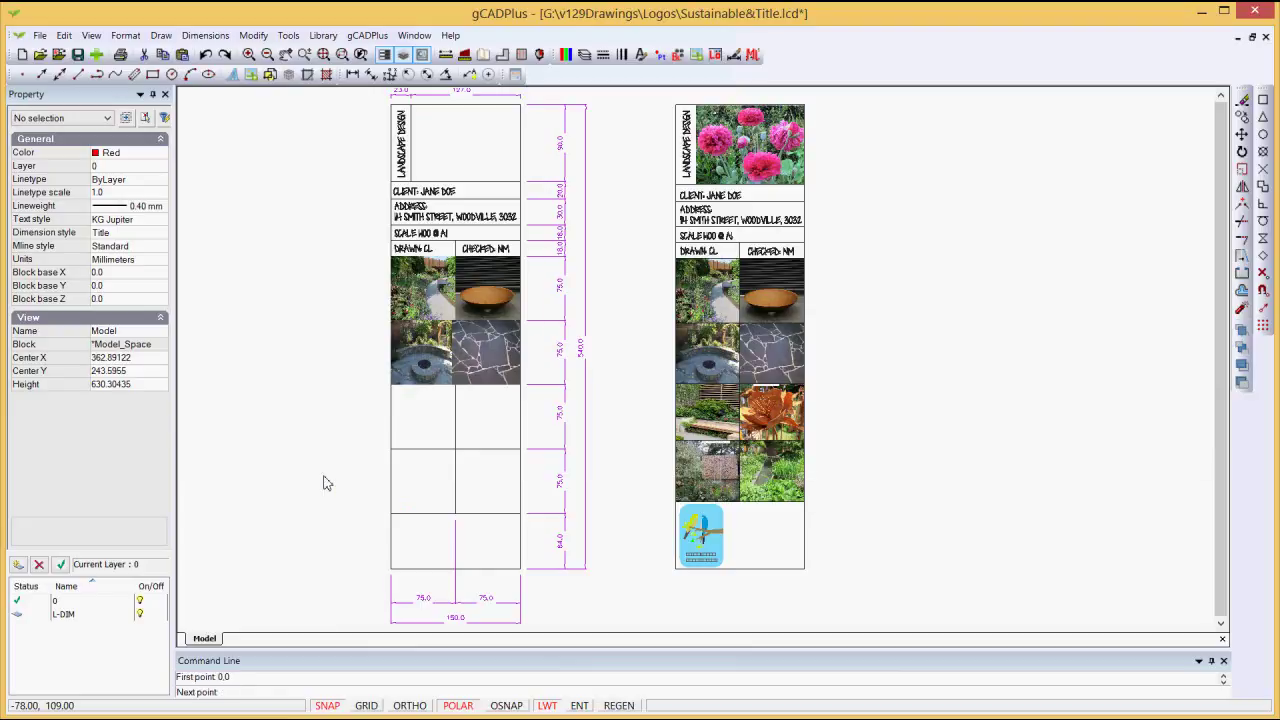
pyautogui.click(391, 569)
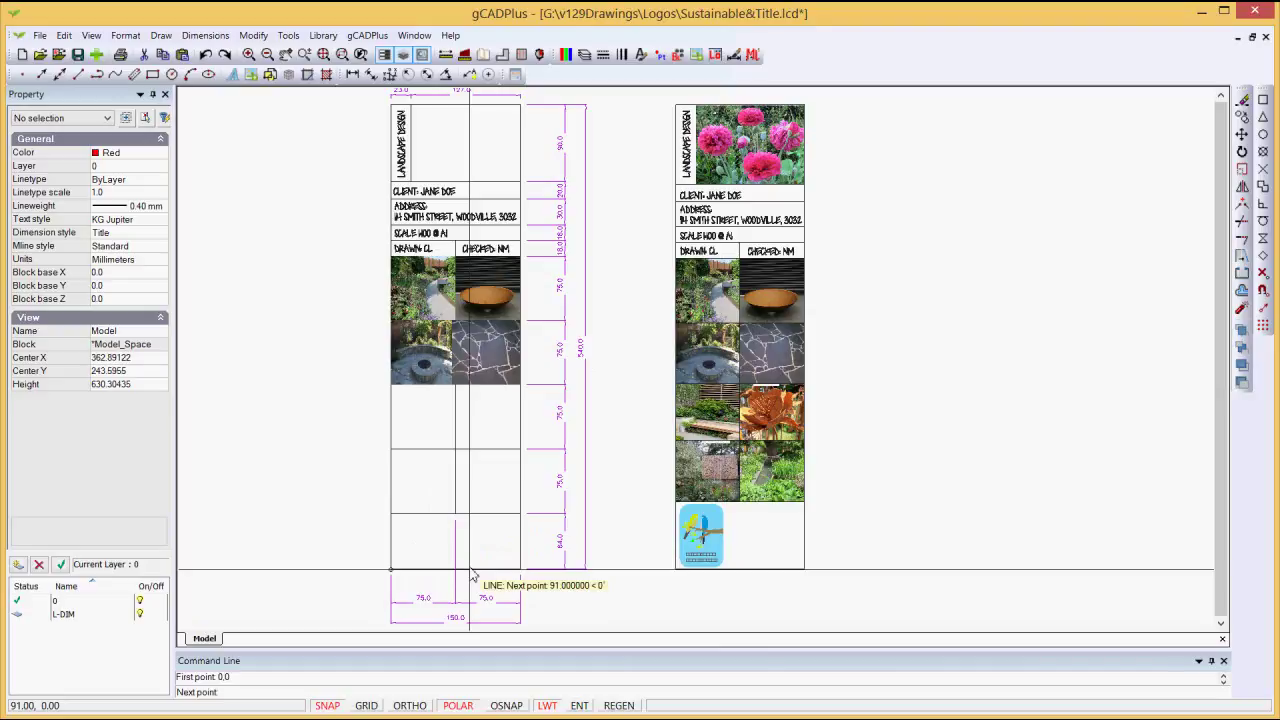
pyautogui.scroll(2, 484, 576)
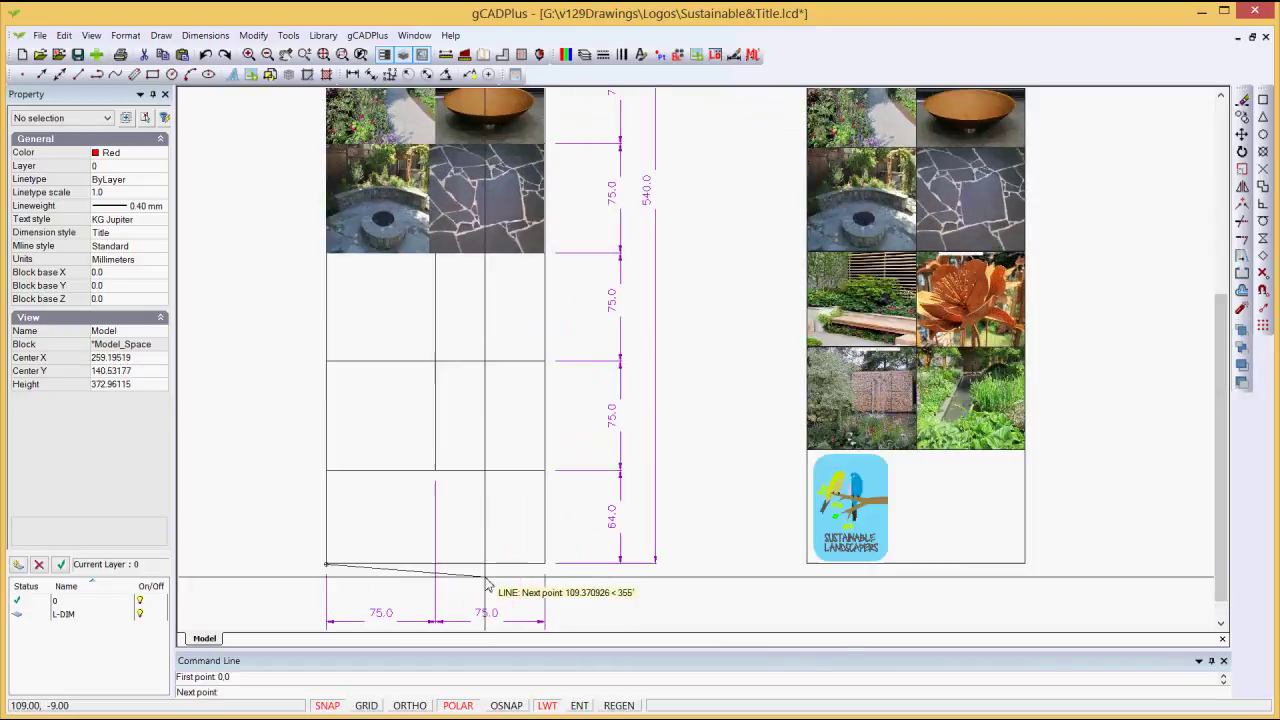
pyautogui.moveTo(484, 580); pyautogui.dragTo(492, 530, button='middle')
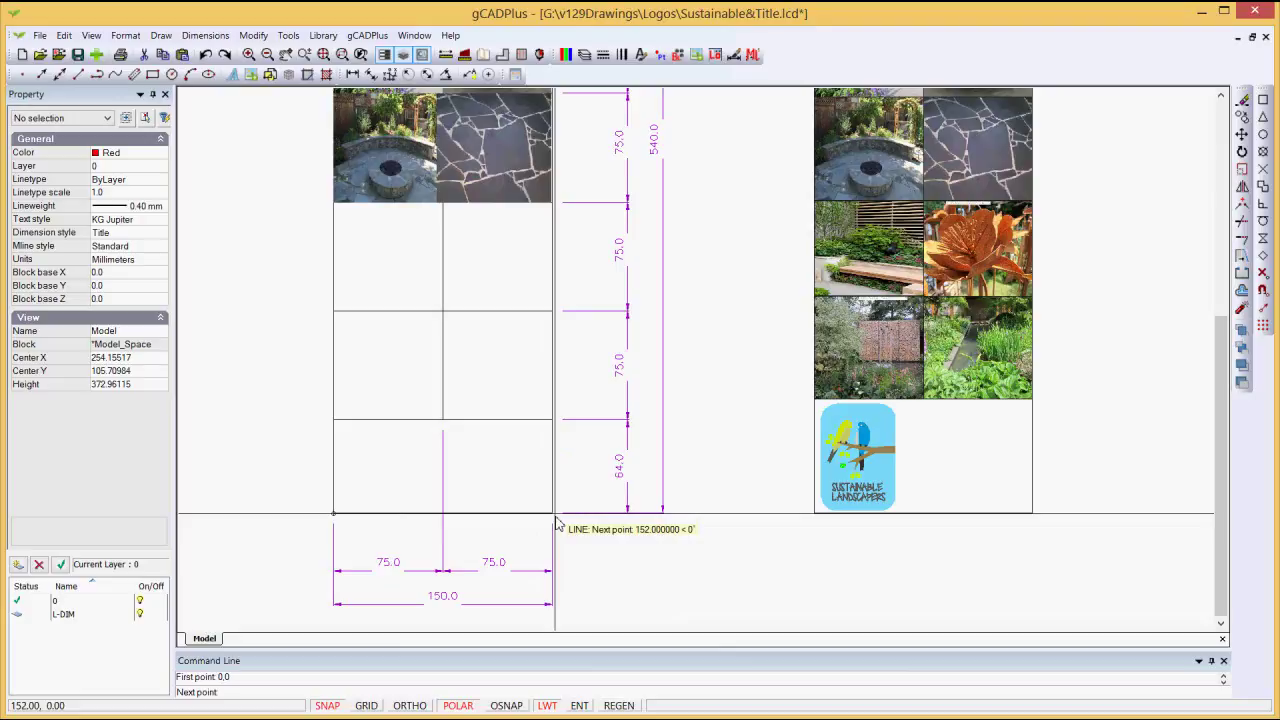
pyautogui.write('@')
pyautogui.write('150<0')
pyautogui.press('Return')
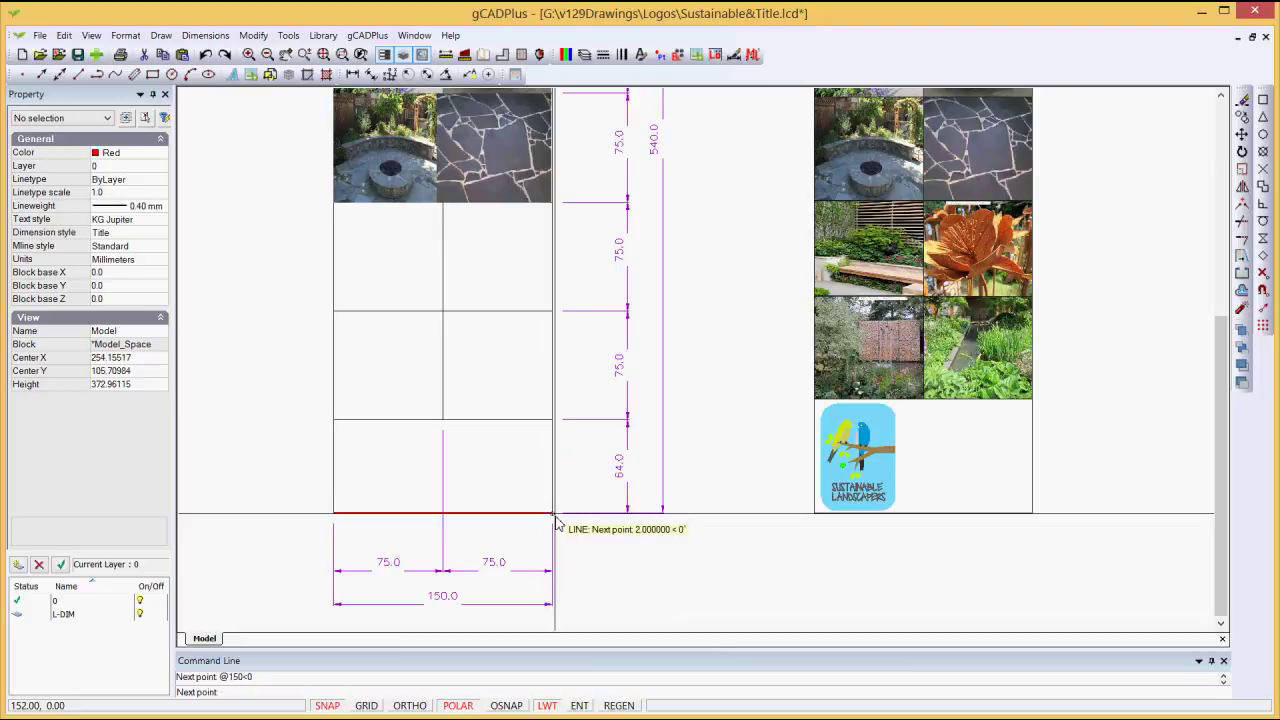
# Step: Continue the line 540 units up the title block's right edge
pyautogui.scroll(-3, 572, 403)
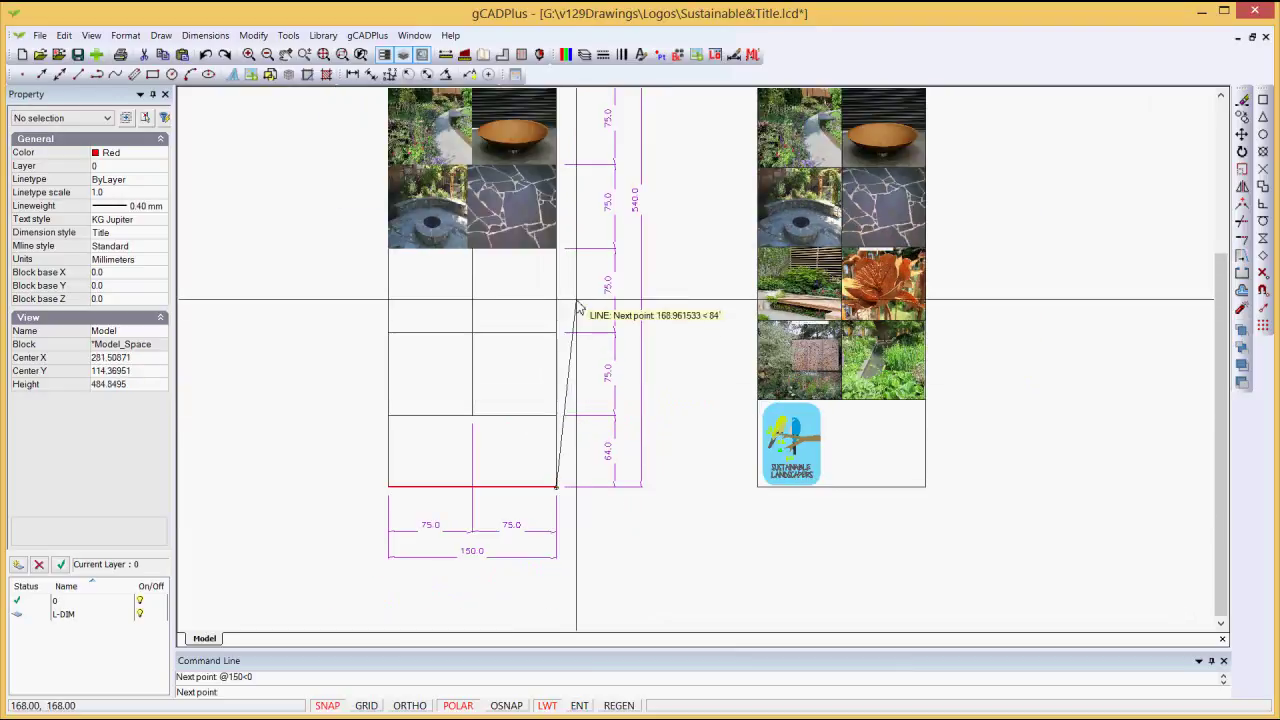
pyautogui.scroll(3, 615, 255)
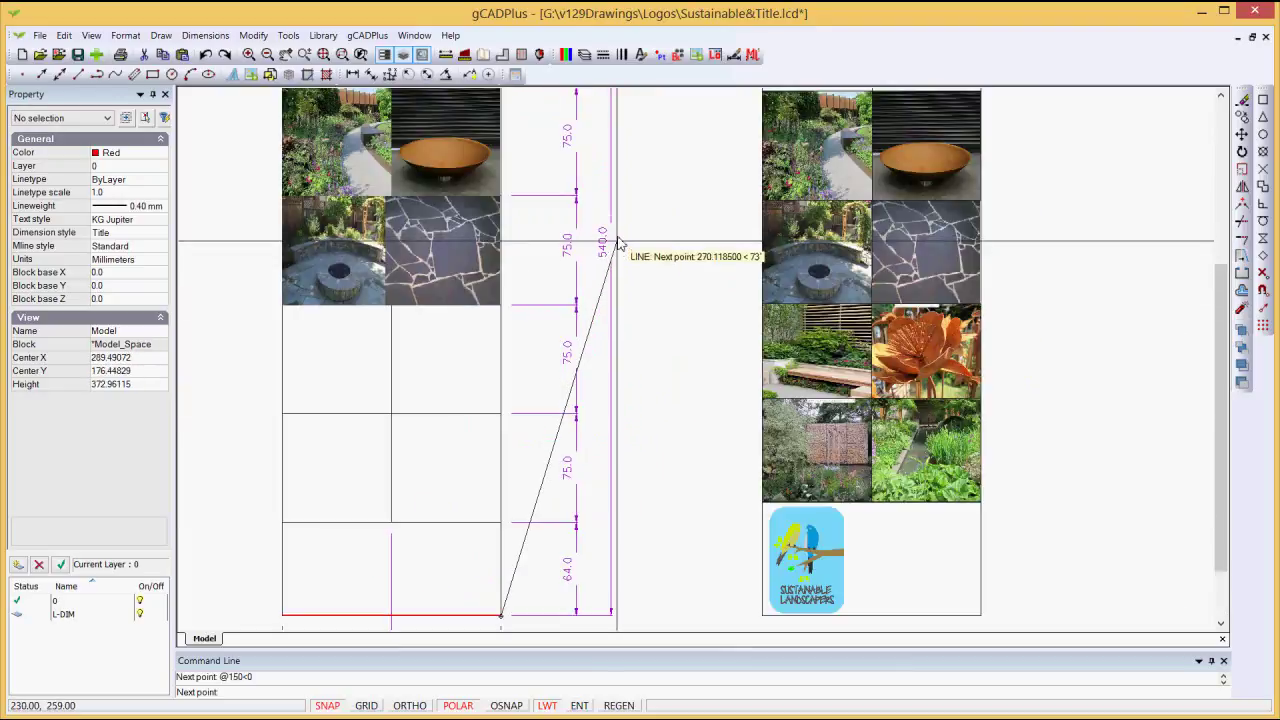
pyautogui.scroll(-2, 550, 218)
pyautogui.moveTo(530, 224); pyautogui.dragTo(492, 442, button='middle')
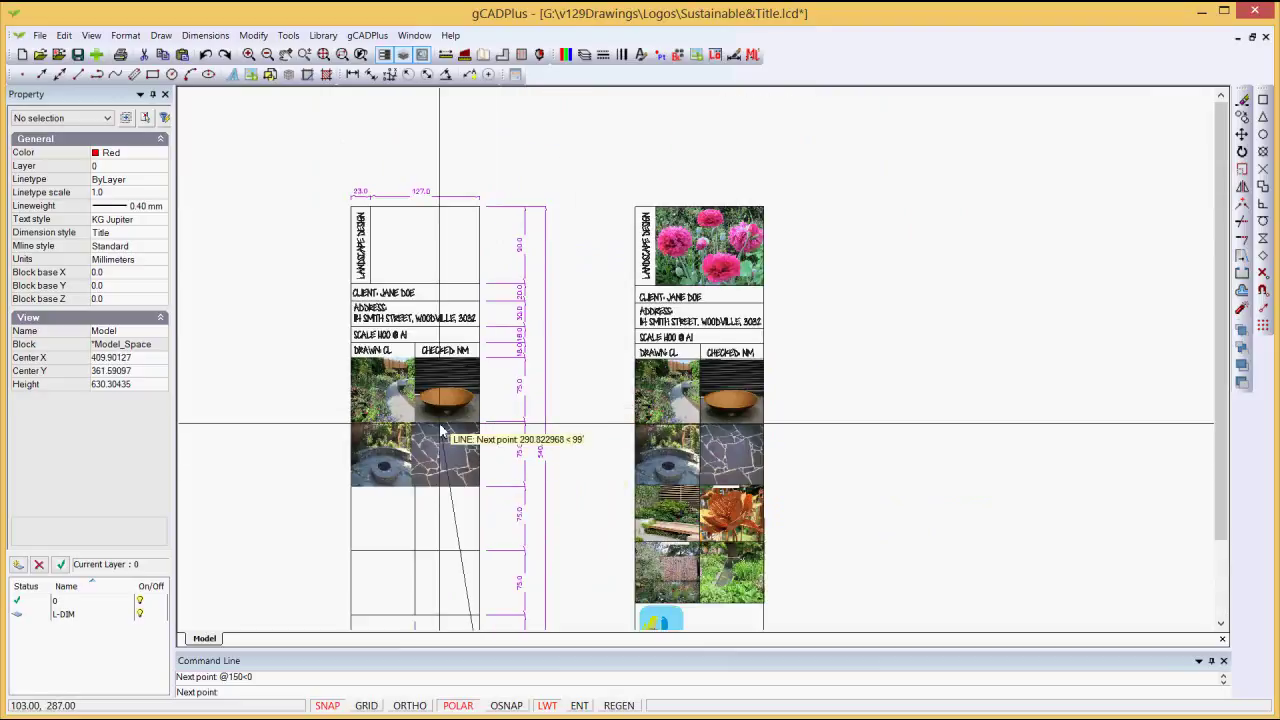
pyautogui.write('@540<90')
pyautogui.press('Return')
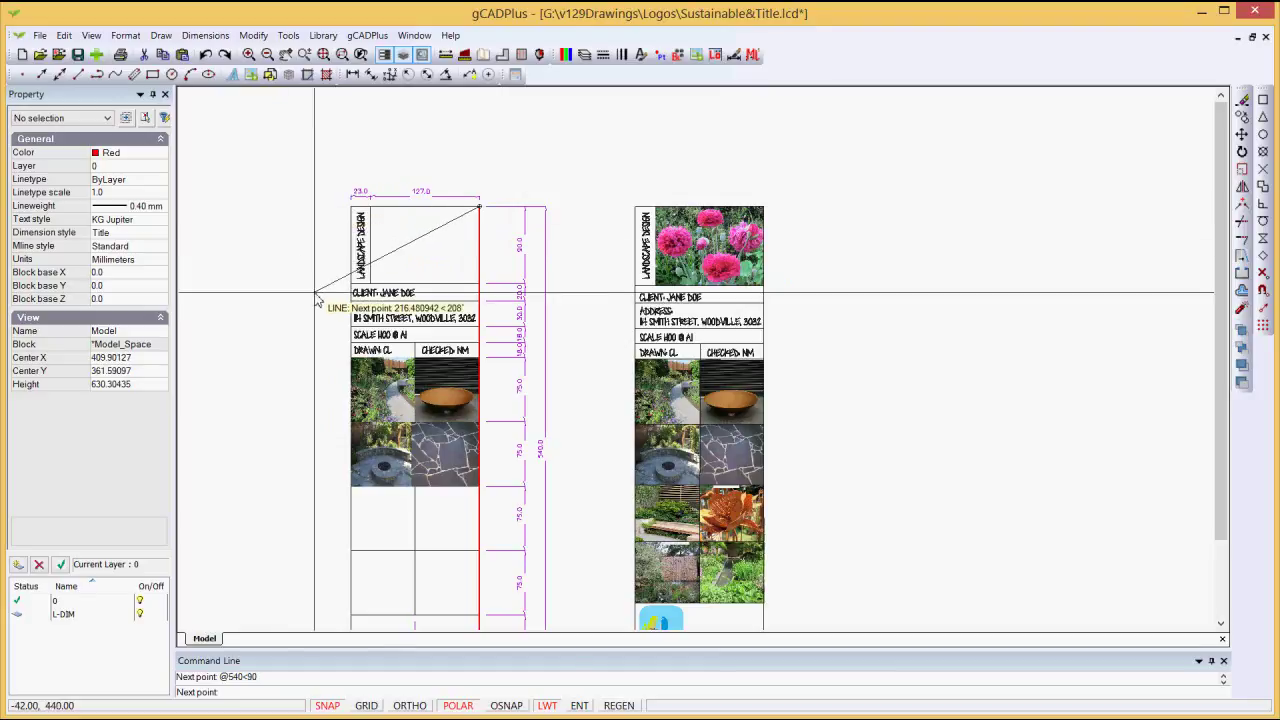
# Step: Run the top edge 150 units back left, then bring up the line's ending options
pyautogui.scroll(-1, 323, 189)
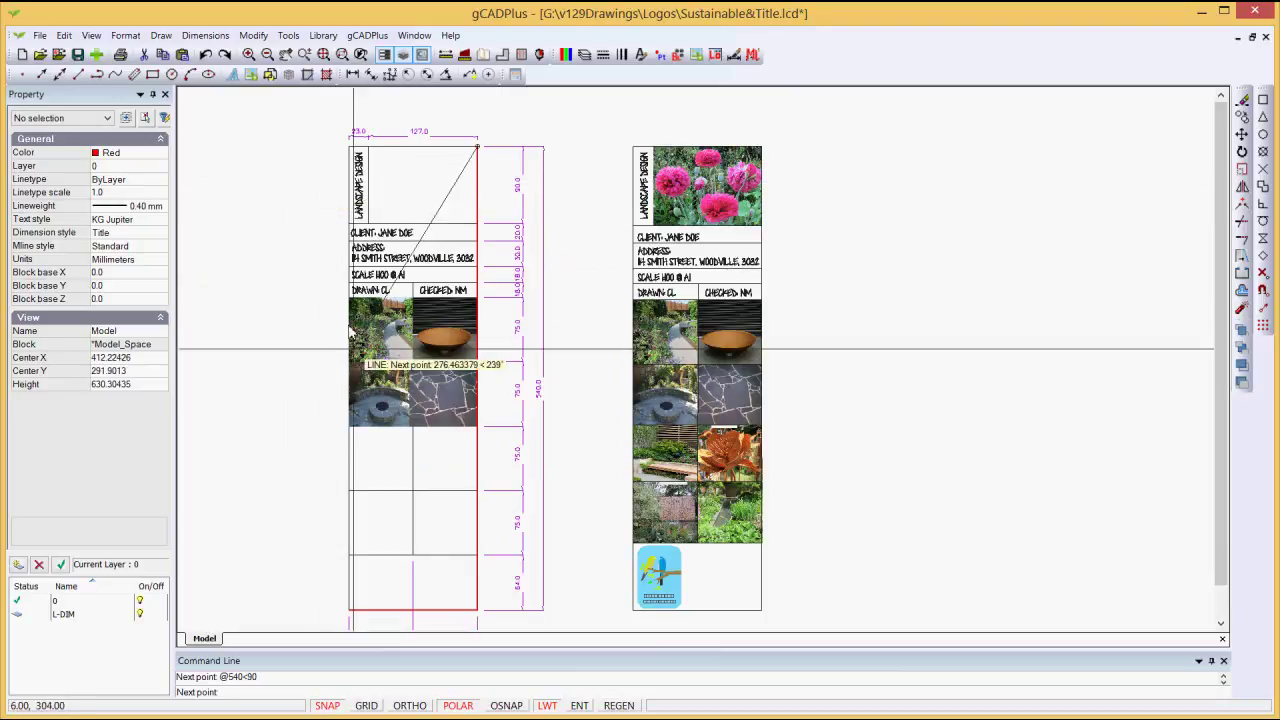
pyautogui.scroll(-1, 358, 382)
pyautogui.scroll(1, 405, 376)
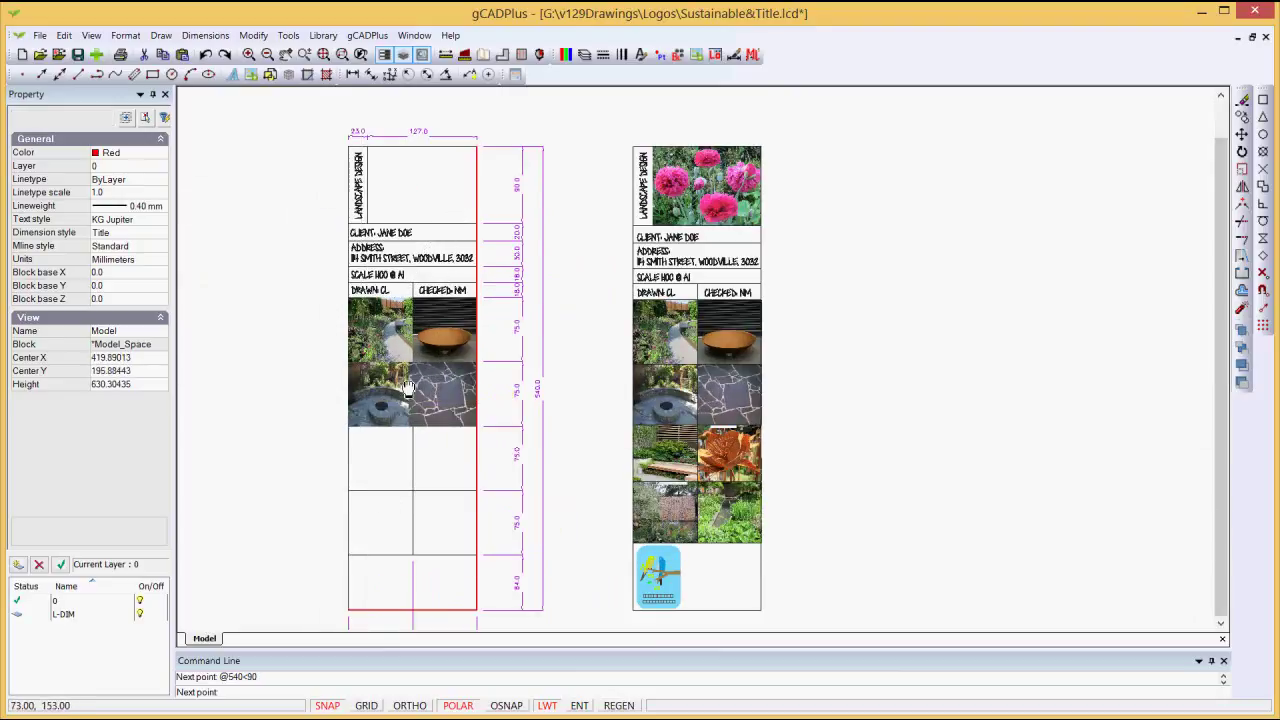
pyautogui.scroll(1, 407, 374)
pyautogui.moveTo(422, 309); pyautogui.dragTo(420, 457, button='middle')
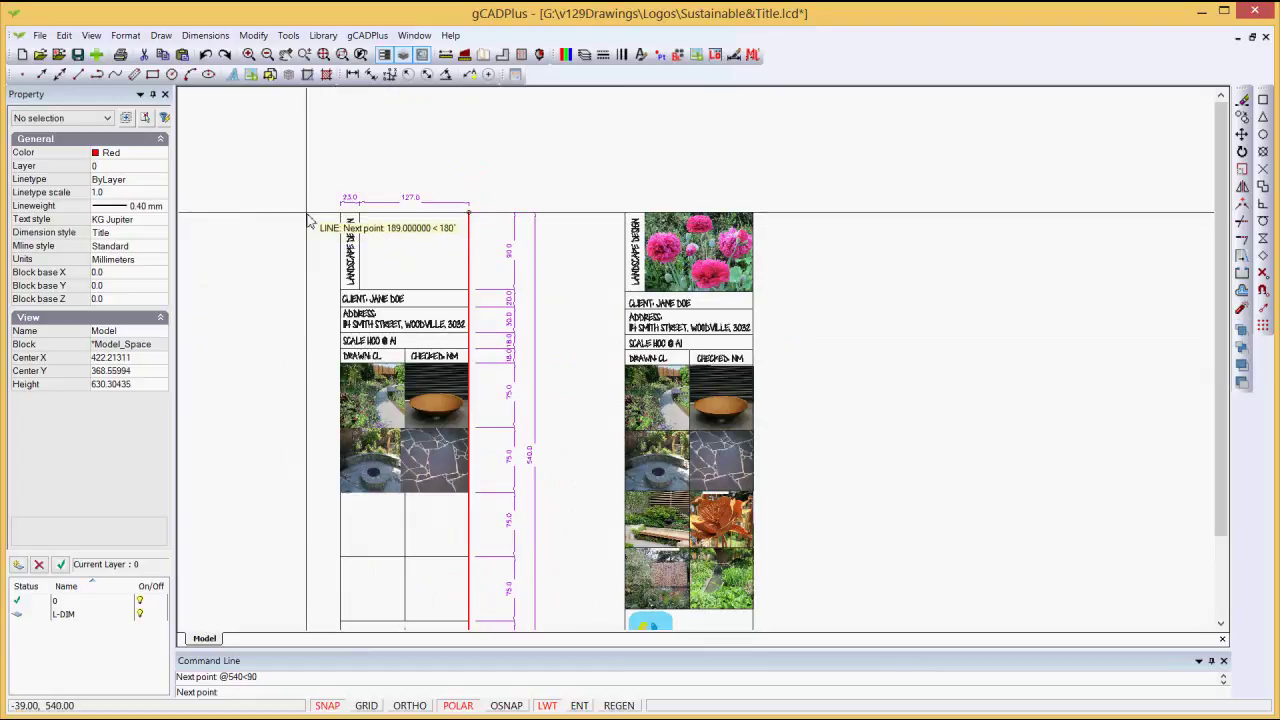
pyautogui.write('@150<180')
pyautogui.press('Return')
pyautogui.scroll(-2, 367, 425)
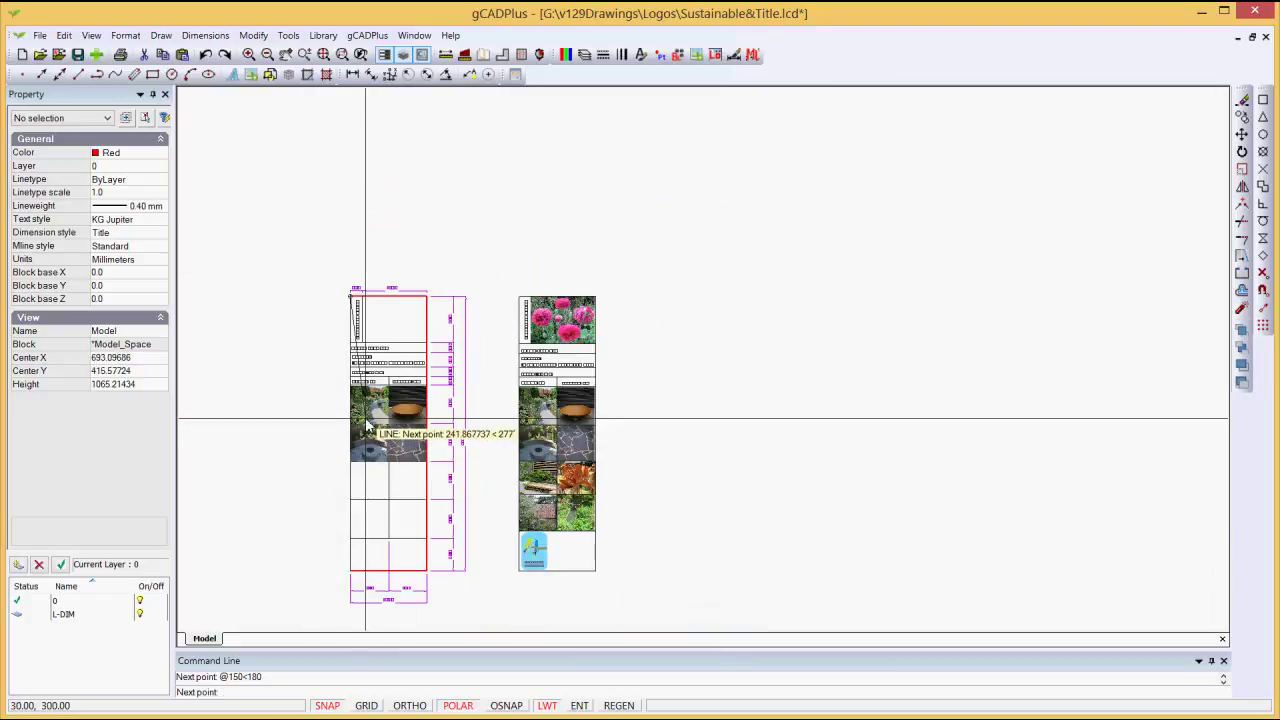
pyautogui.scroll(3, 358, 580)
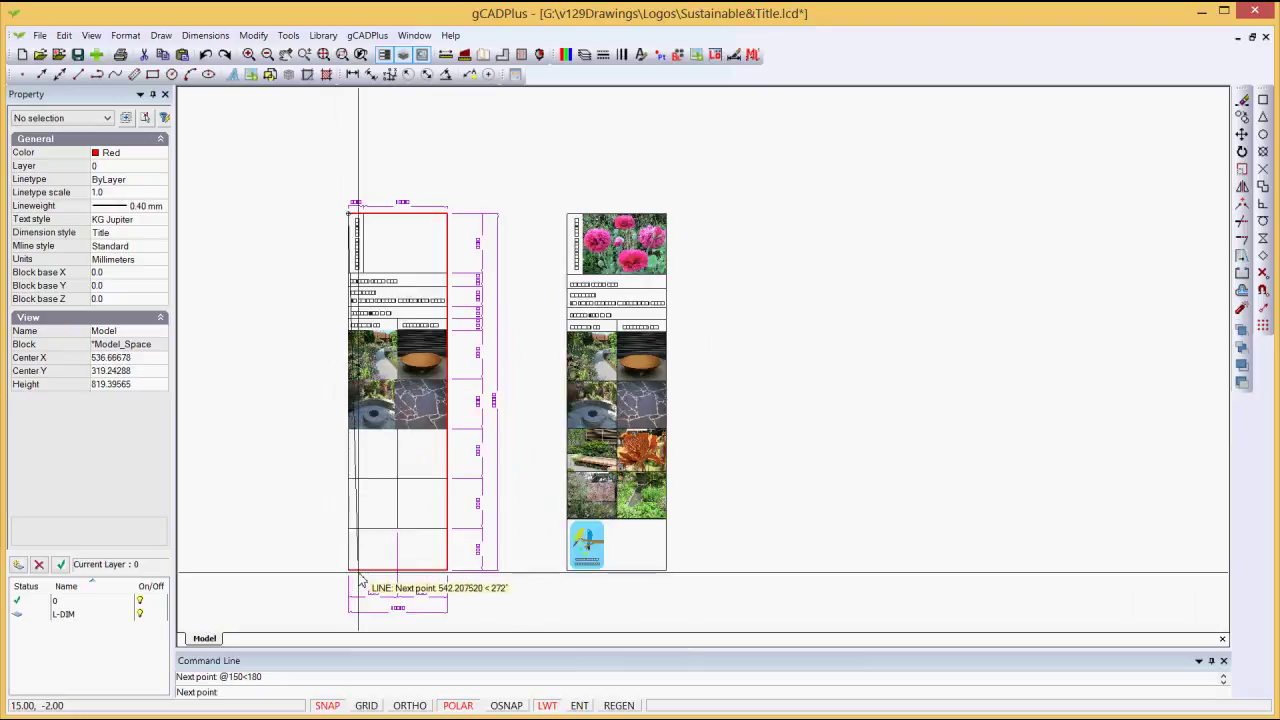
pyautogui.scroll(1, 358, 580)
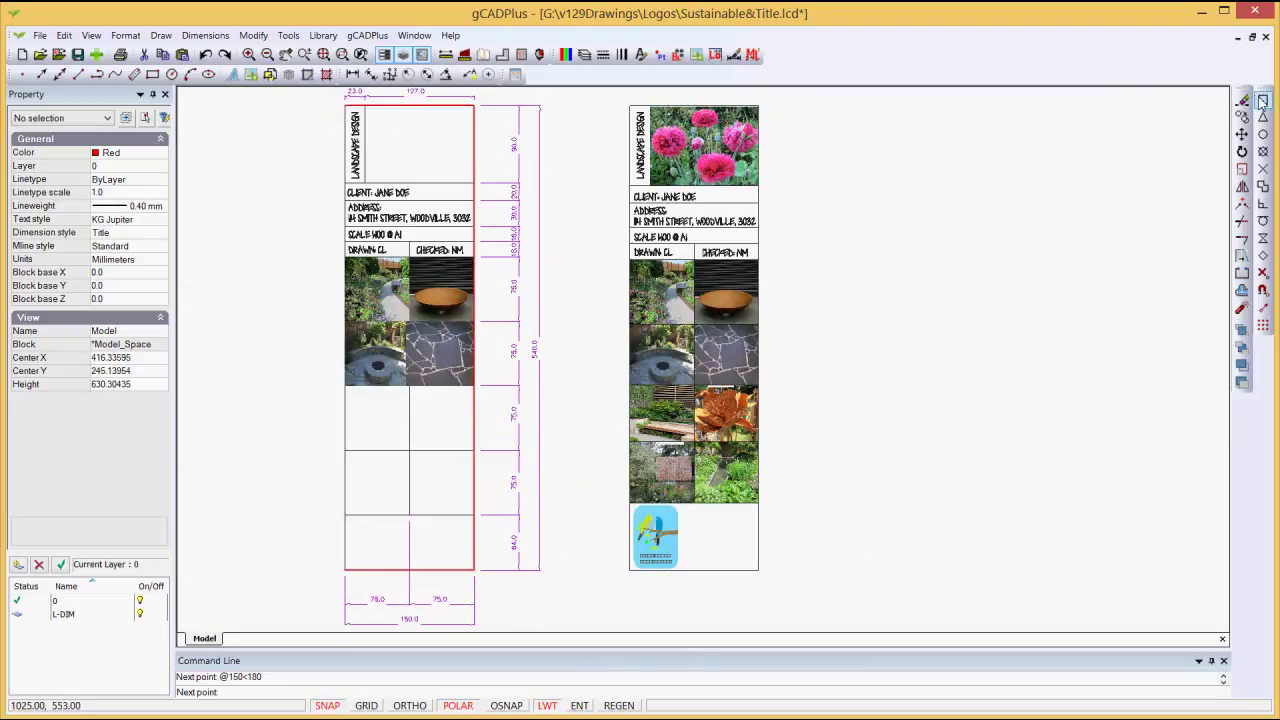
pyautogui.rightClick(345, 574)
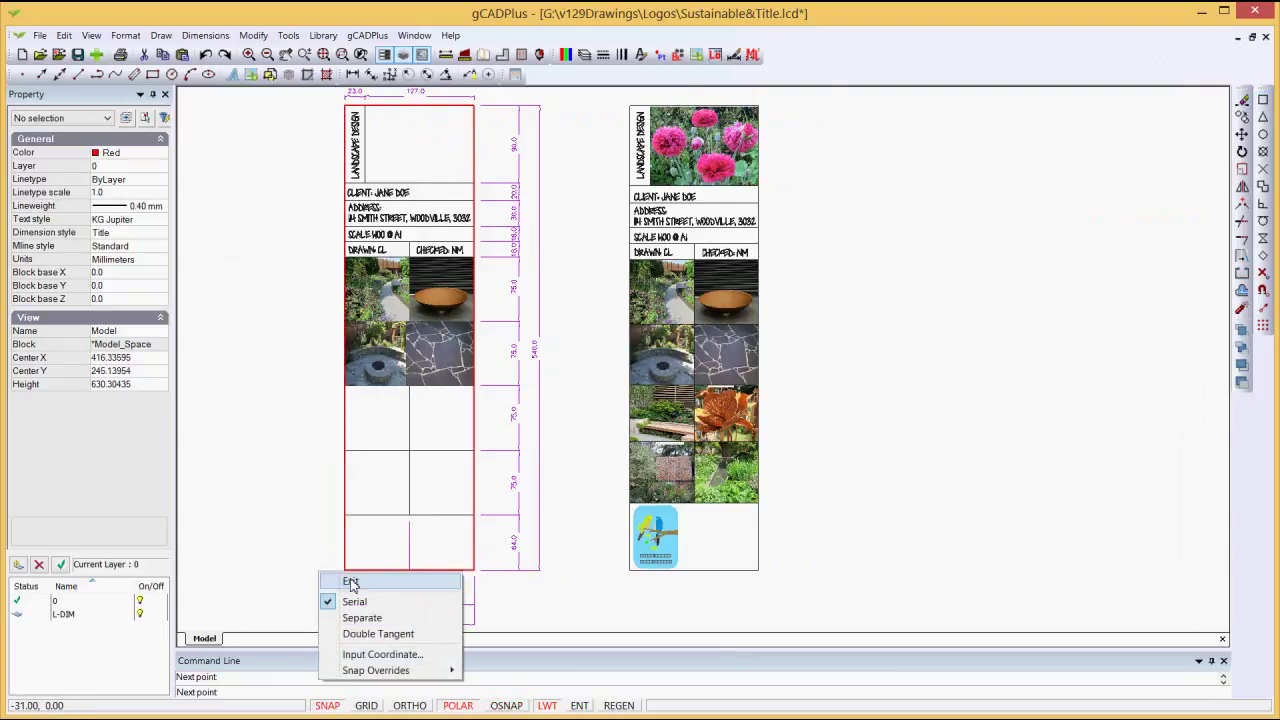
# Step: End the LINE command and bring the top border into view
pyautogui.click(350, 583)
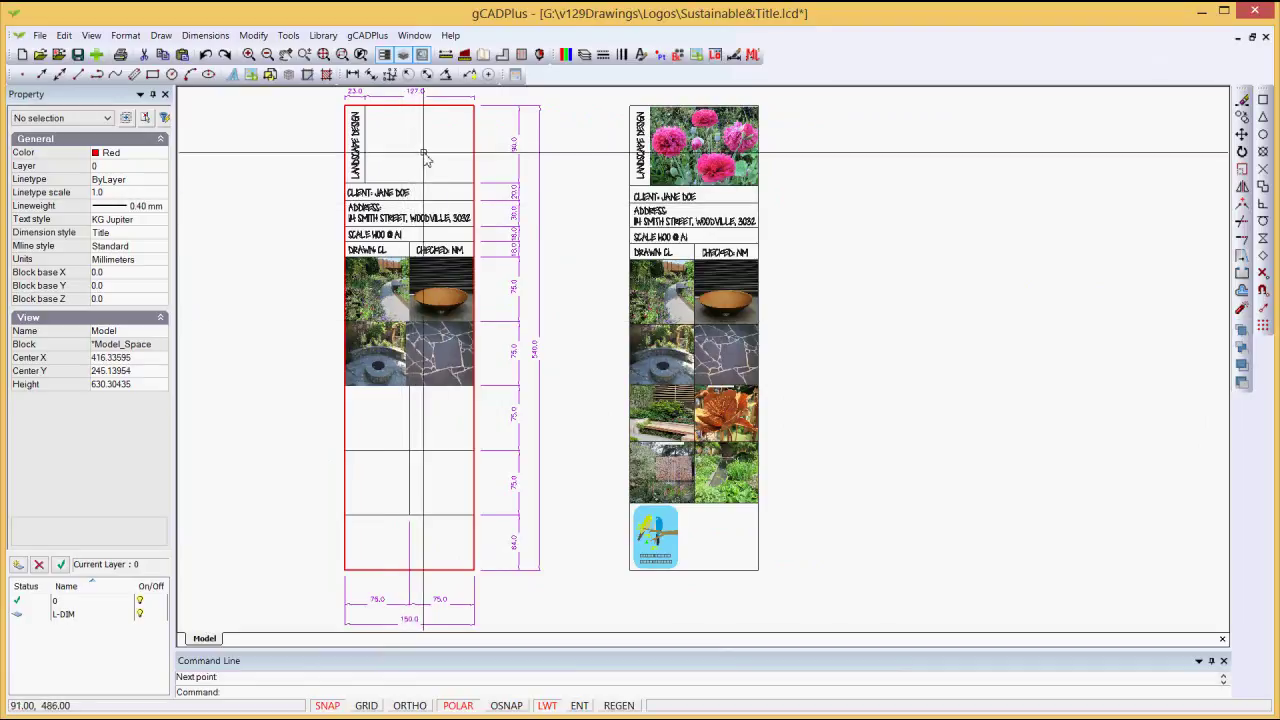
pyautogui.scroll(1, 502, 159)
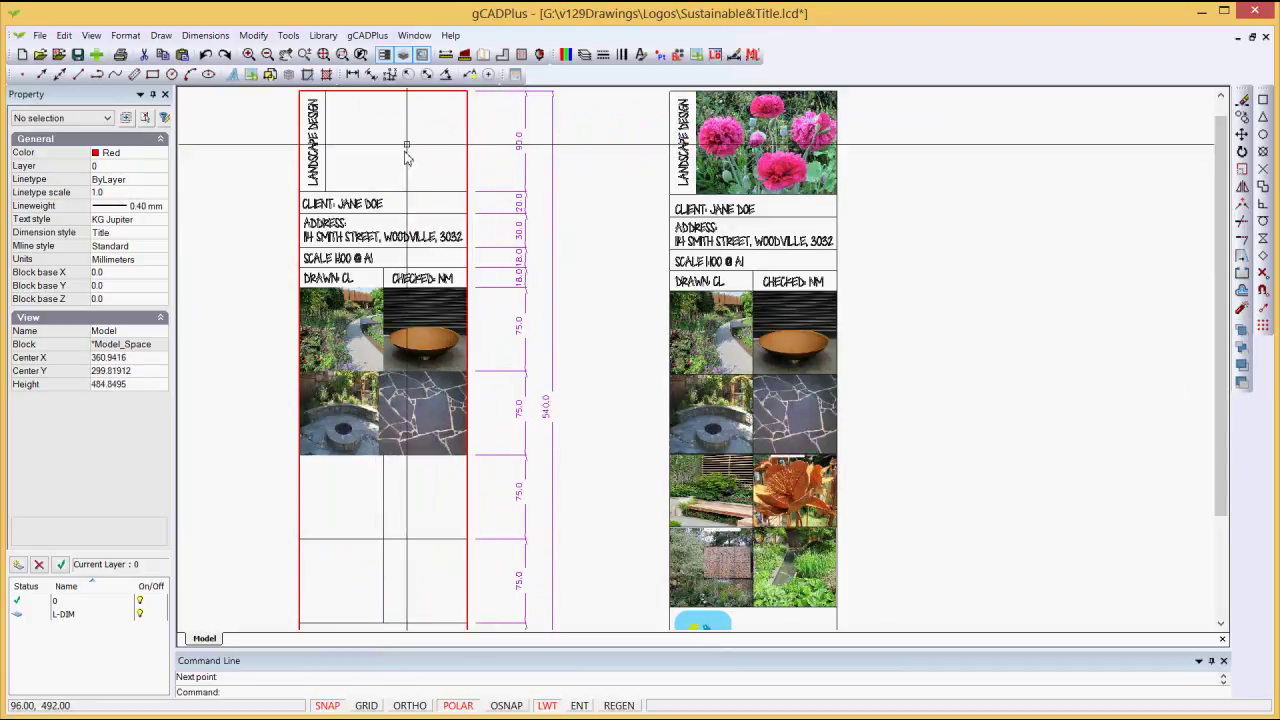
pyautogui.moveTo(420, 209); pyautogui.dragTo(420, 218, button='middle')
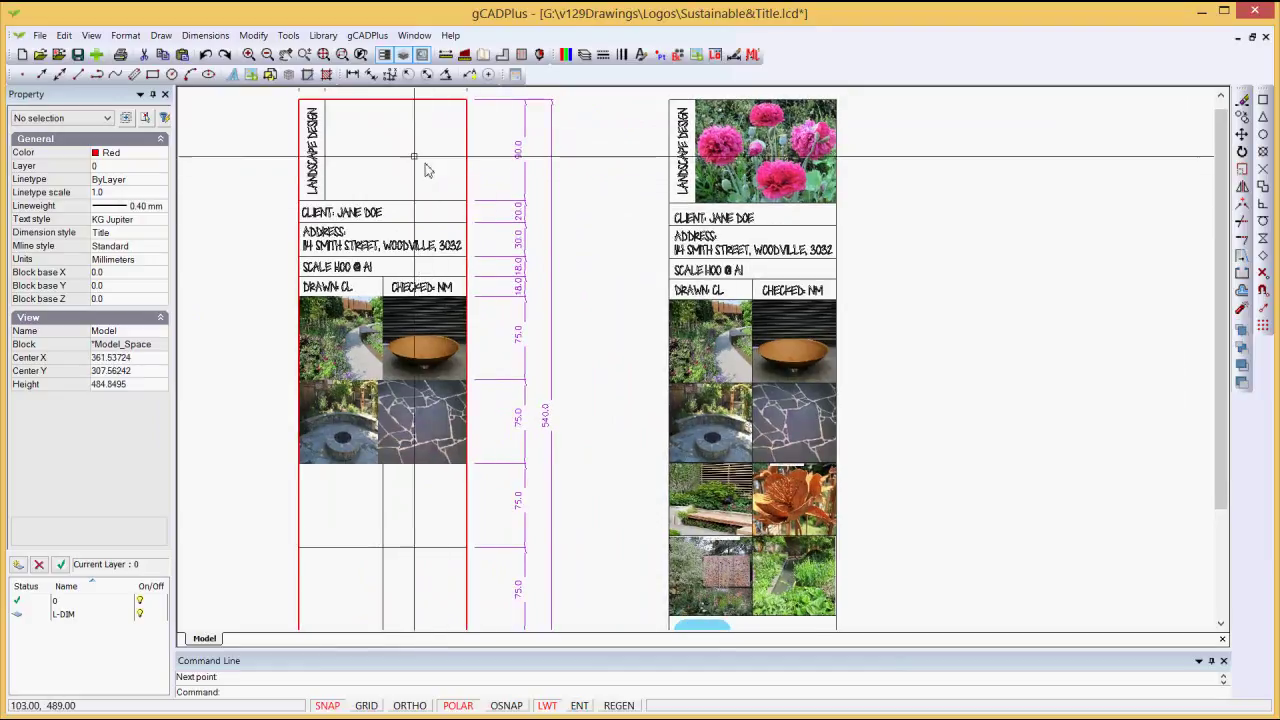
# Step: Offset the top border 90 units downward to add a dividing line beneath the logo area
pyautogui.click(253, 35)
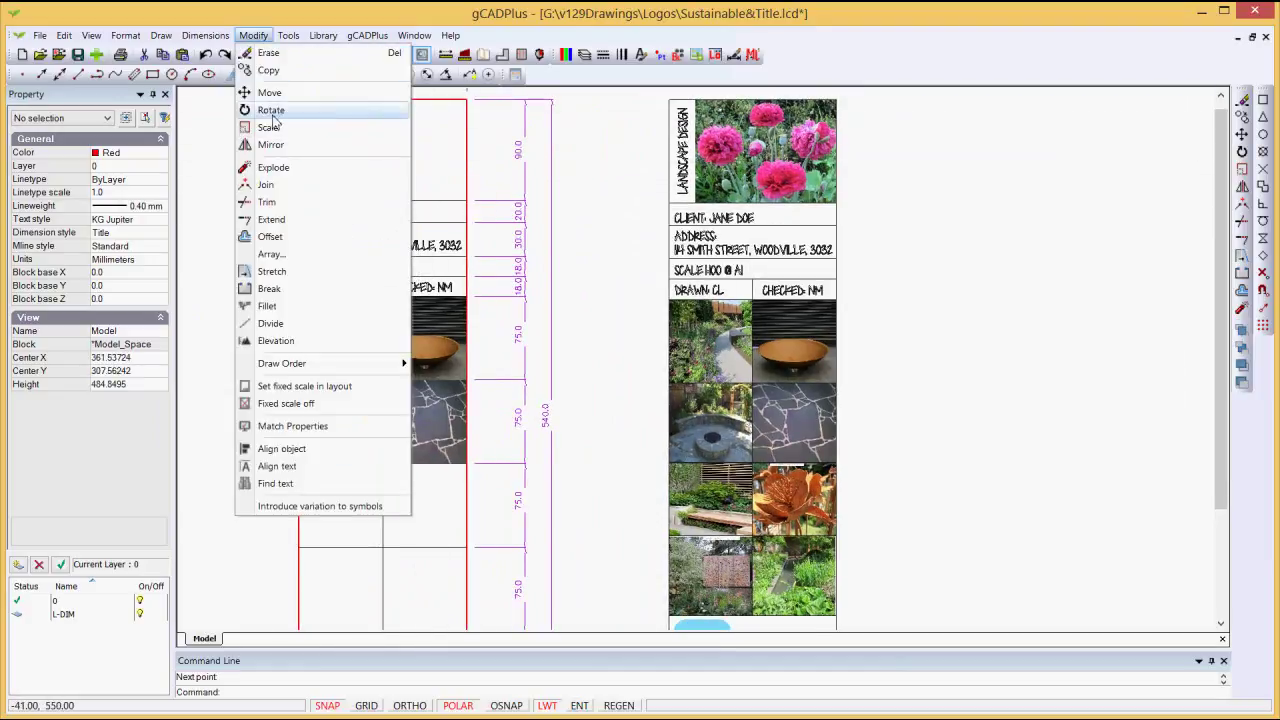
pyautogui.click(270, 236)
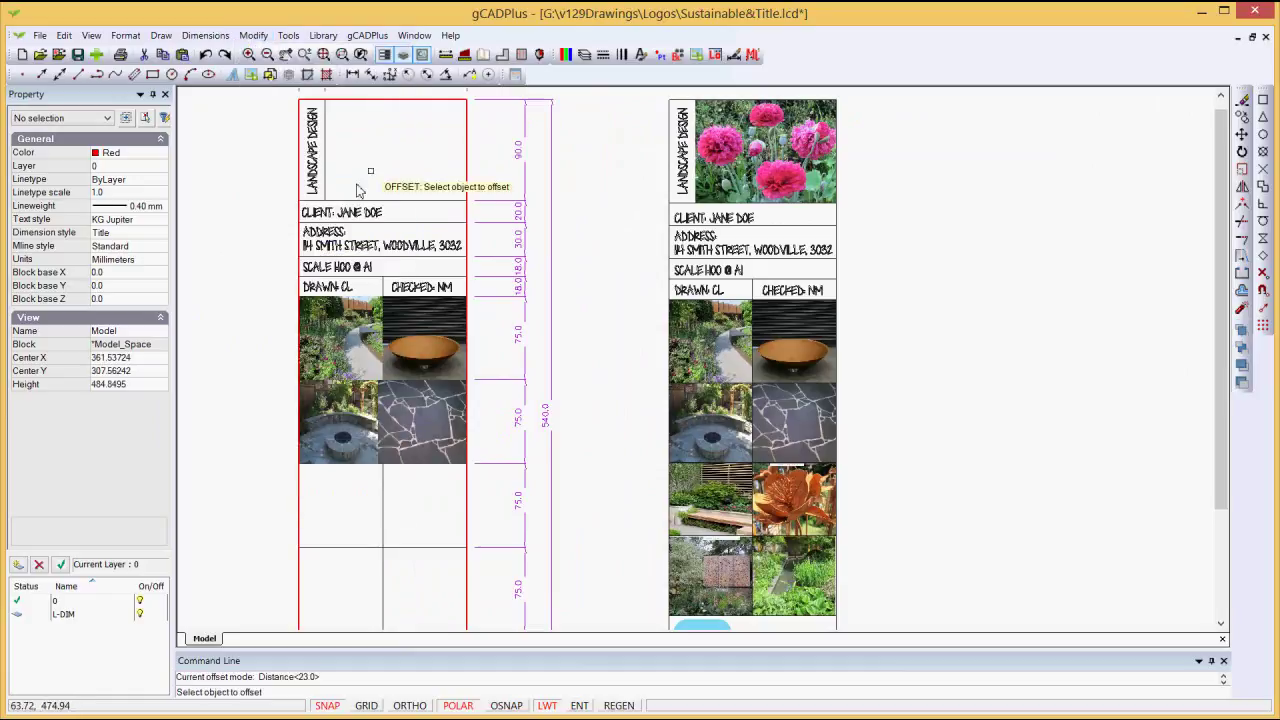
pyautogui.click(385, 100)
pyautogui.rightClick(390, 147)
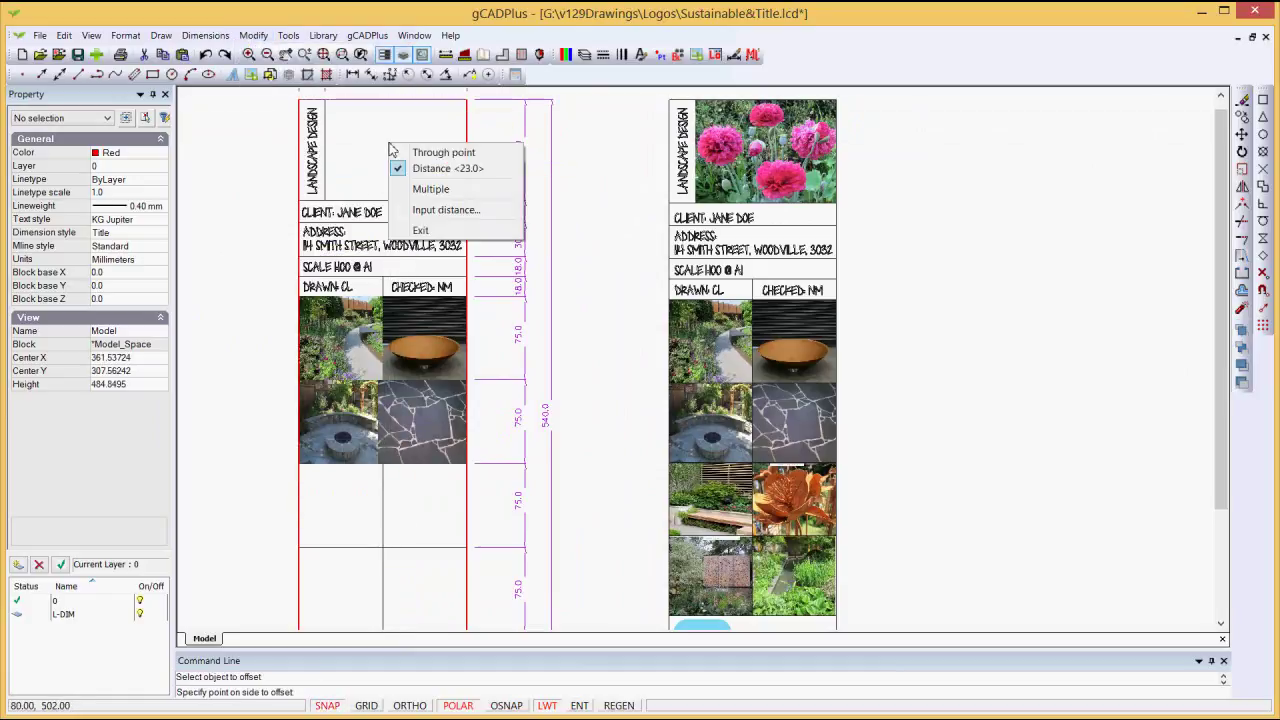
pyautogui.click(432, 154)
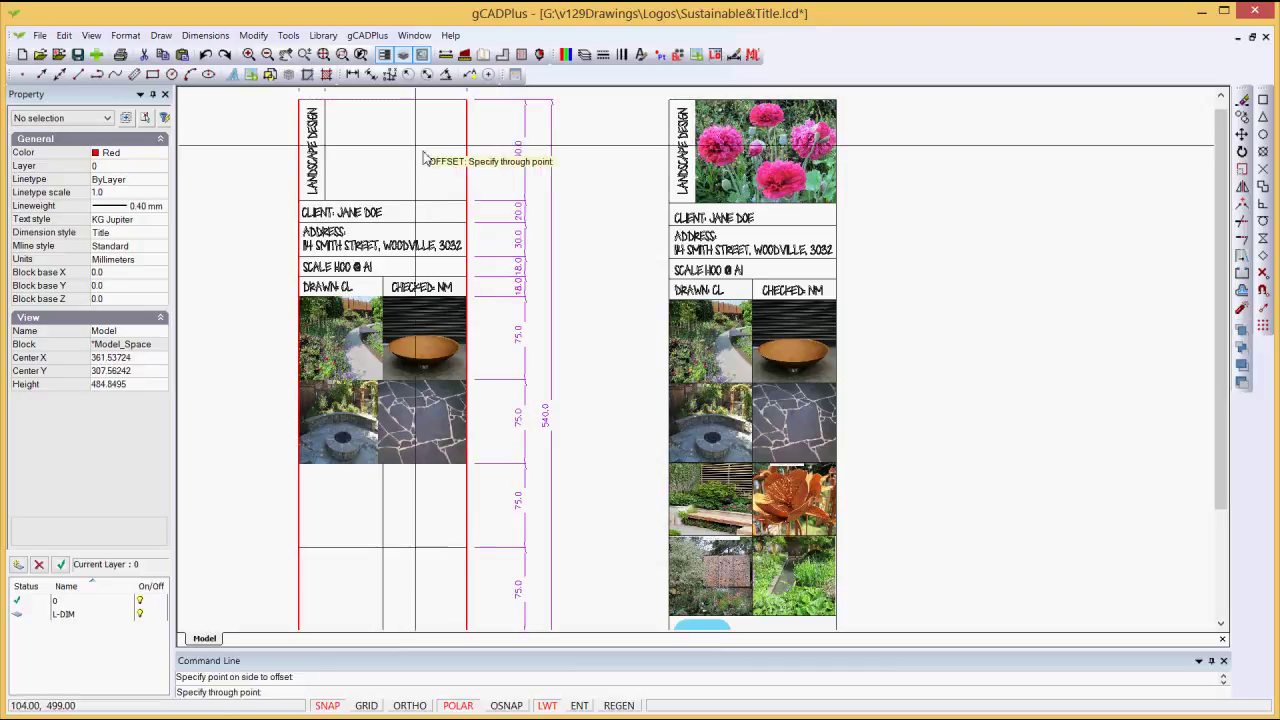
pyautogui.rightClick(415, 150)
pyautogui.click(445, 170)
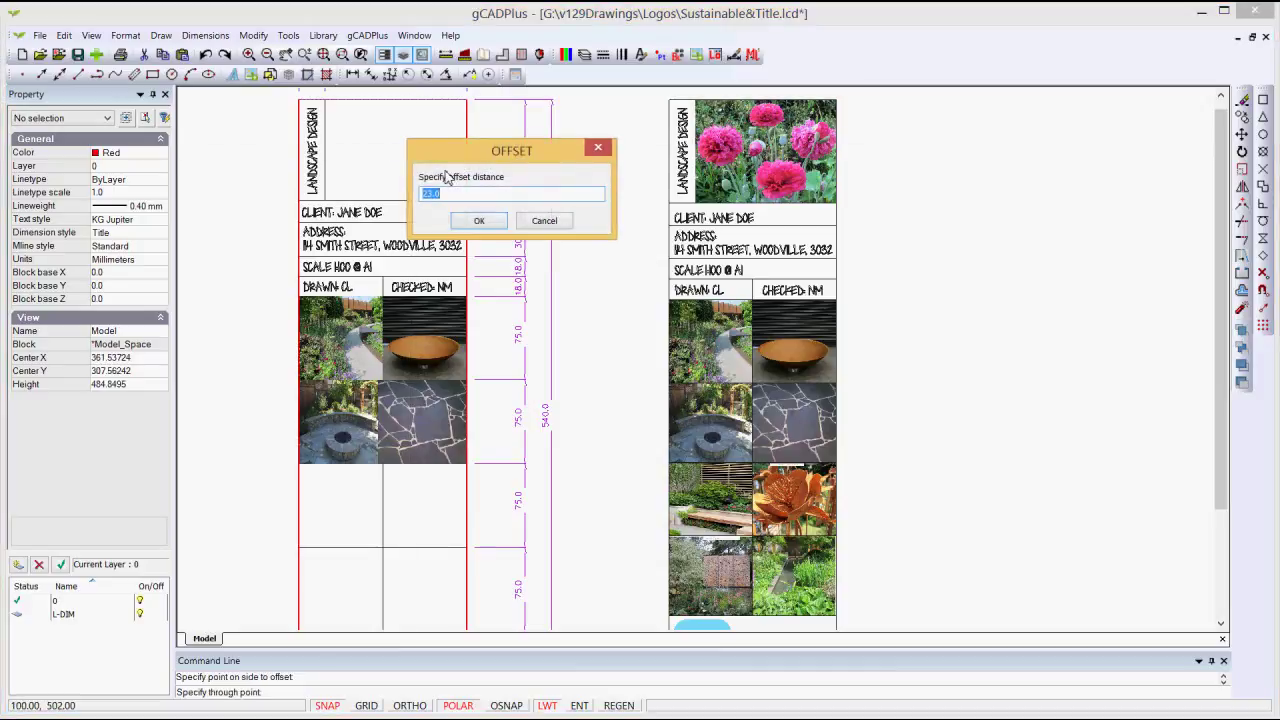
pyautogui.write('90')
pyautogui.click(479, 220)
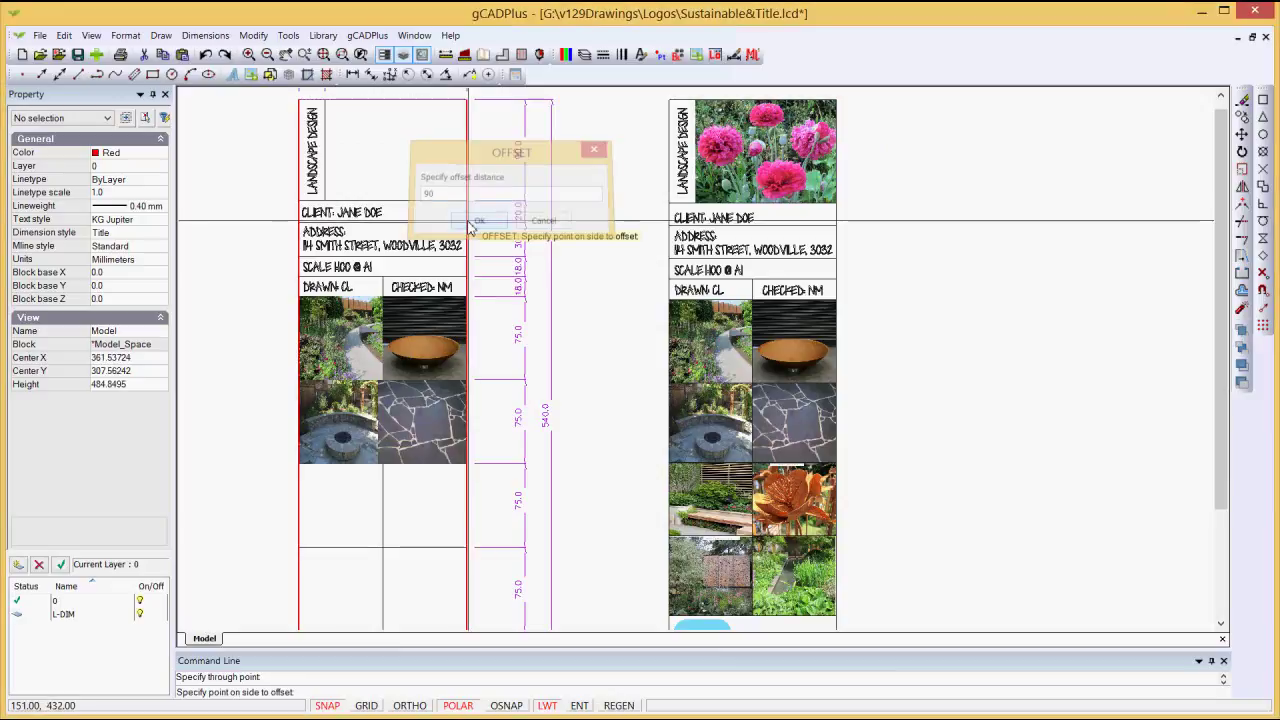
pyautogui.click(396, 188)
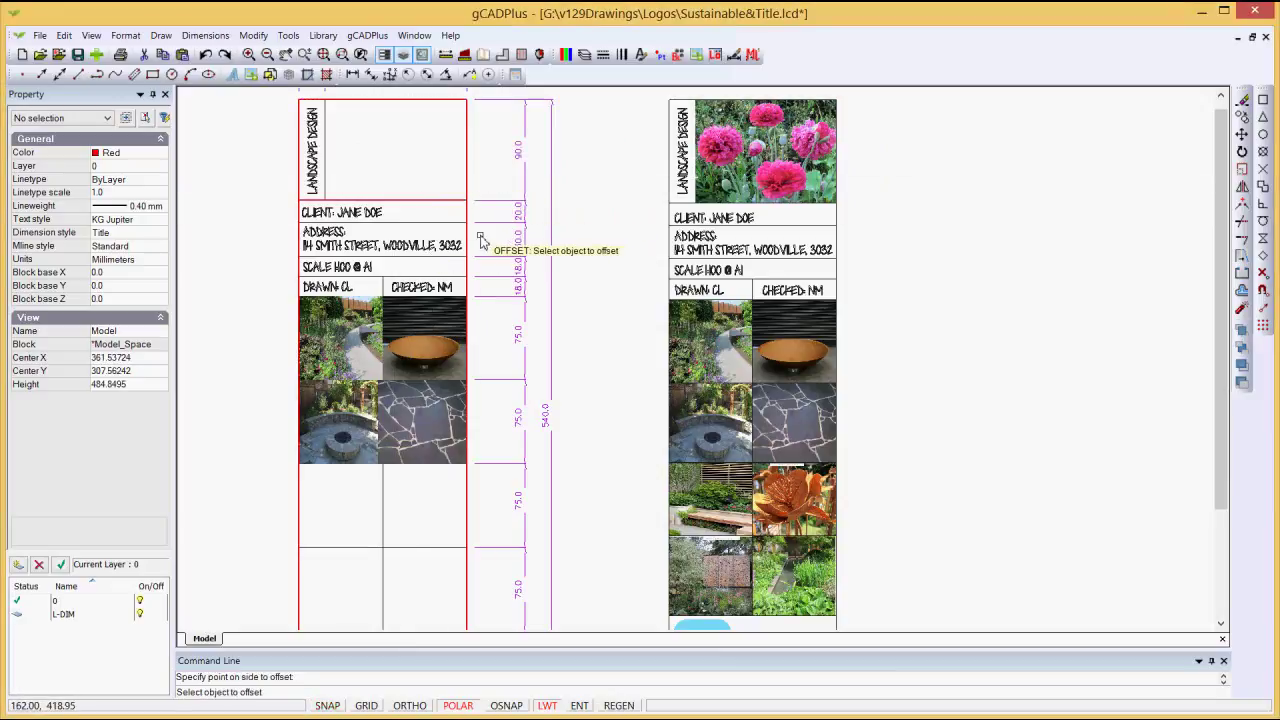
# Step: Offset the line above the CLIENT row 20 units downward, placing the copy just below it
pyautogui.rightClick(408, 172)
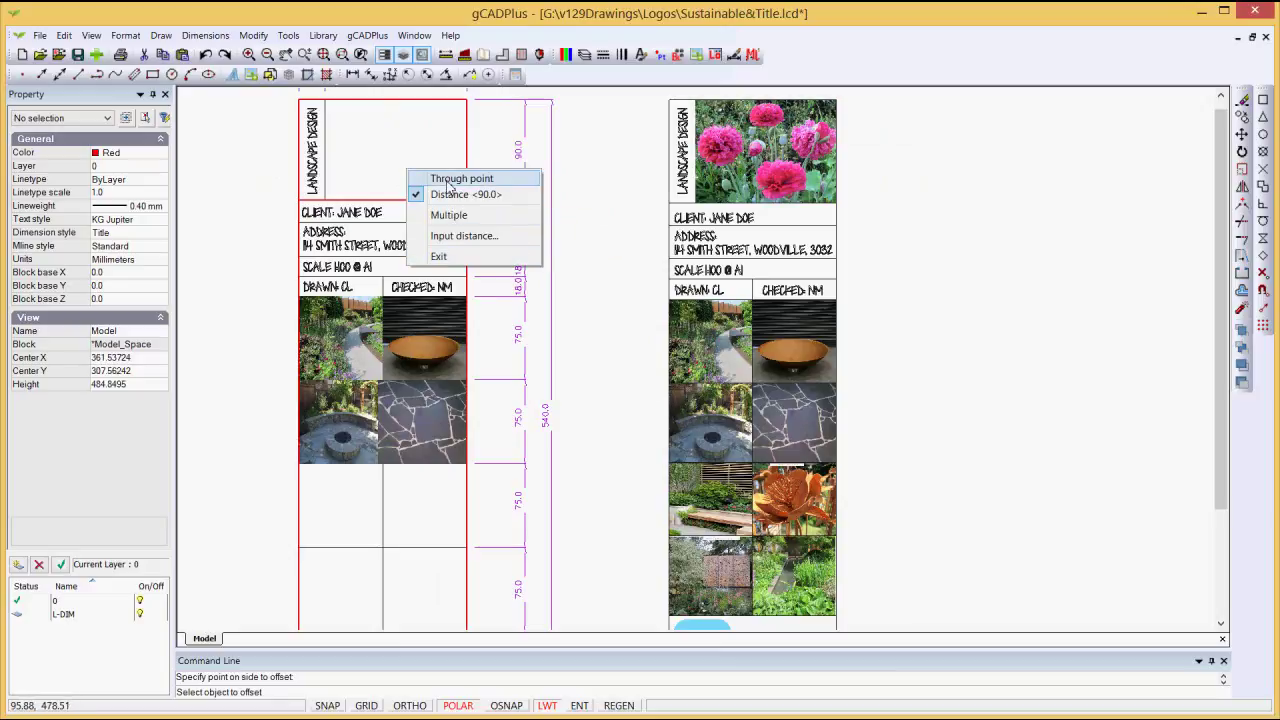
pyautogui.click(447, 182)
pyautogui.rightClick(418, 157)
pyautogui.click(450, 181)
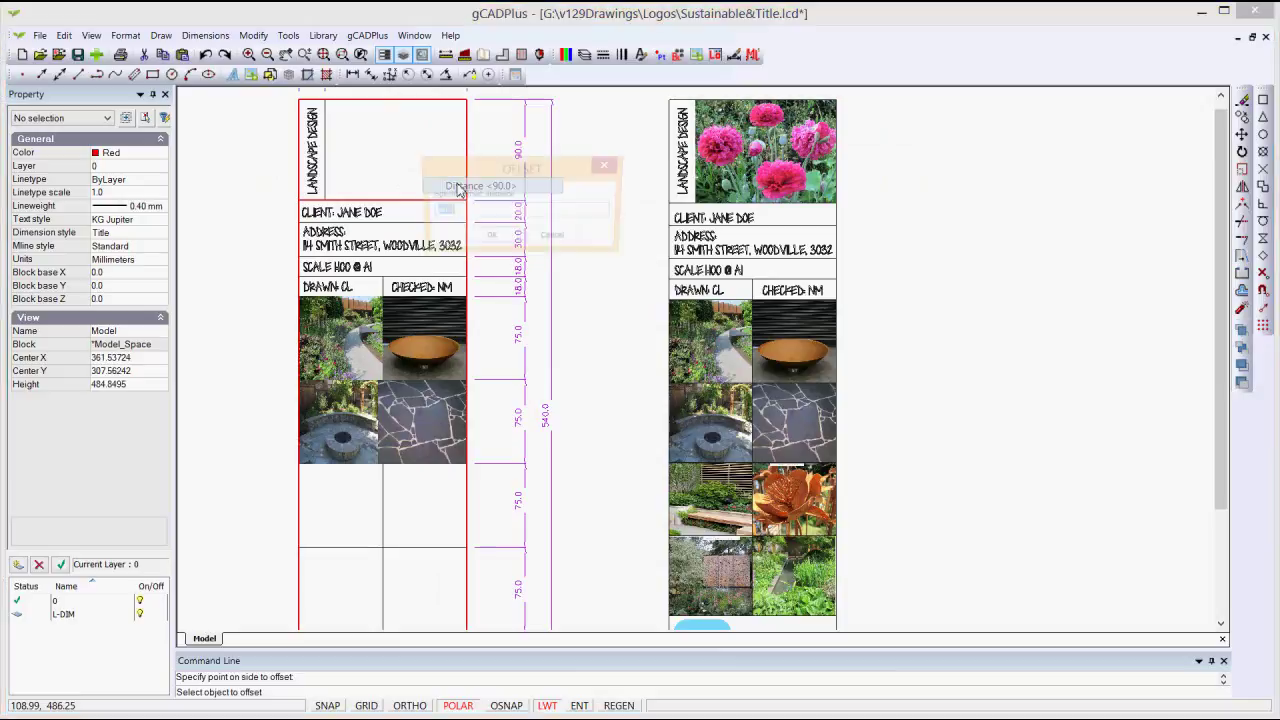
pyautogui.moveTo(474, 164); pyautogui.dragTo(545, 251)
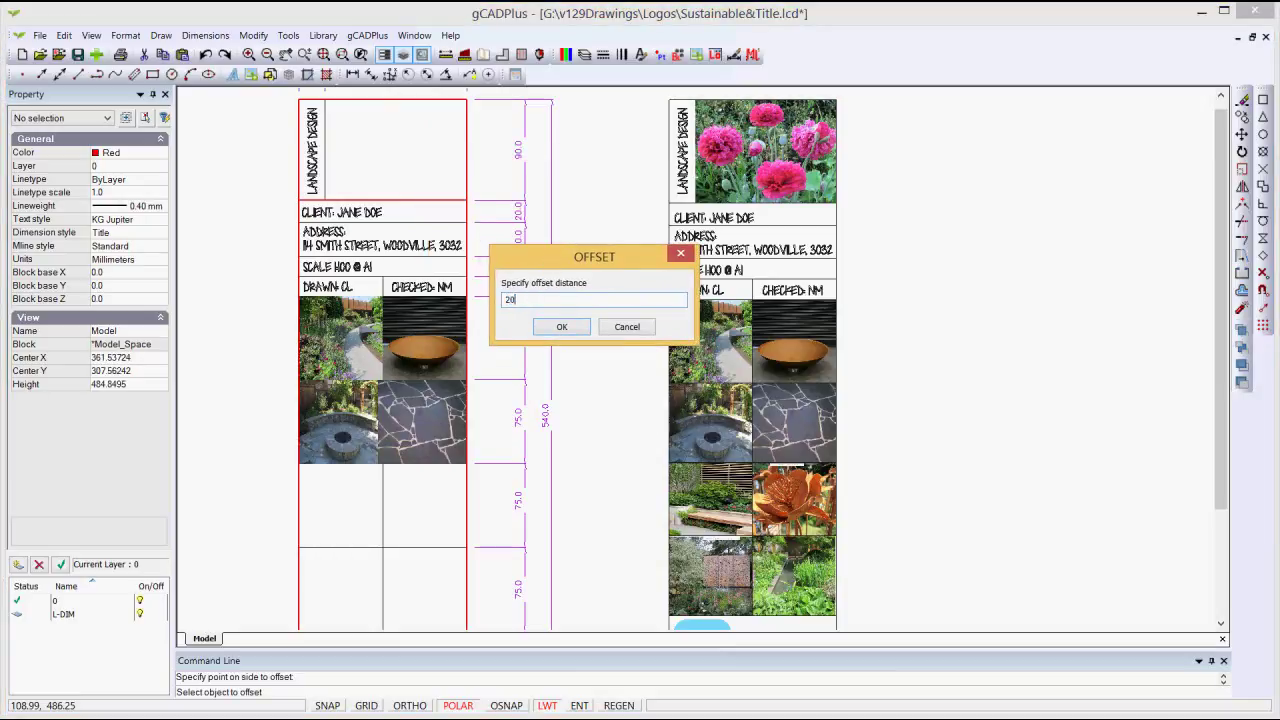
pyautogui.click(564, 334)
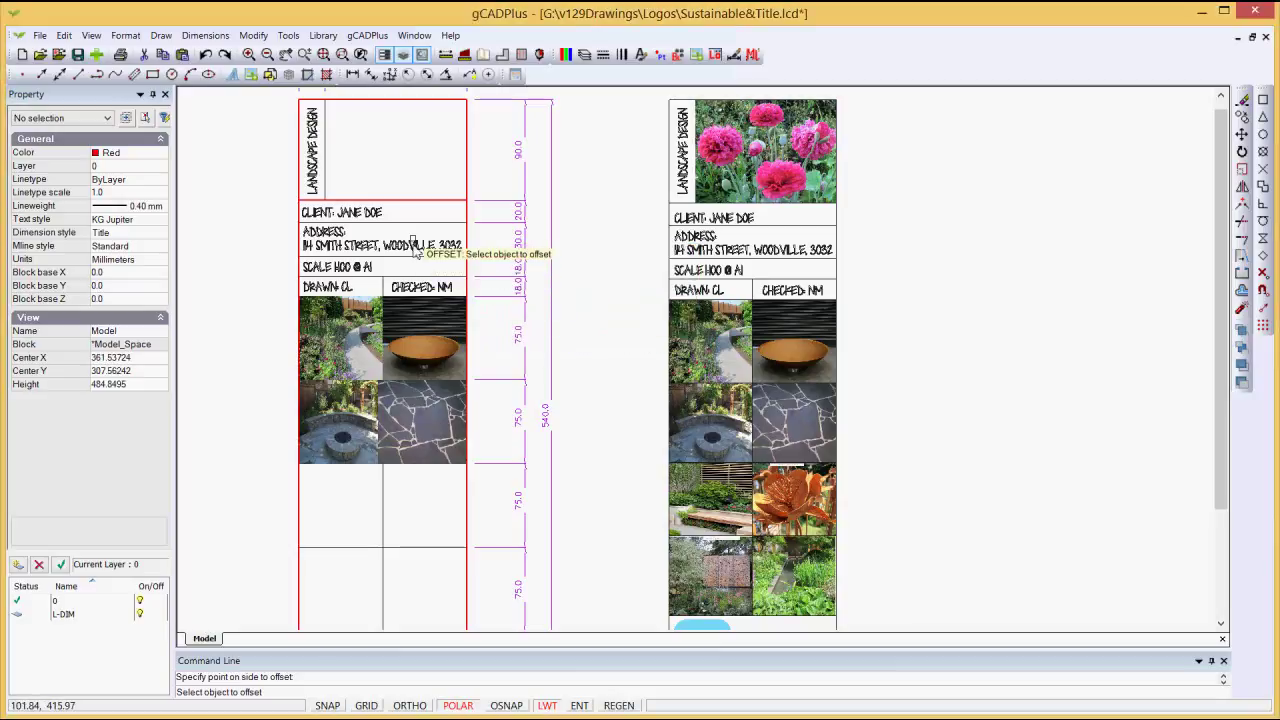
pyautogui.click(409, 201)
pyautogui.press('F9')
pyautogui.click(412, 220)
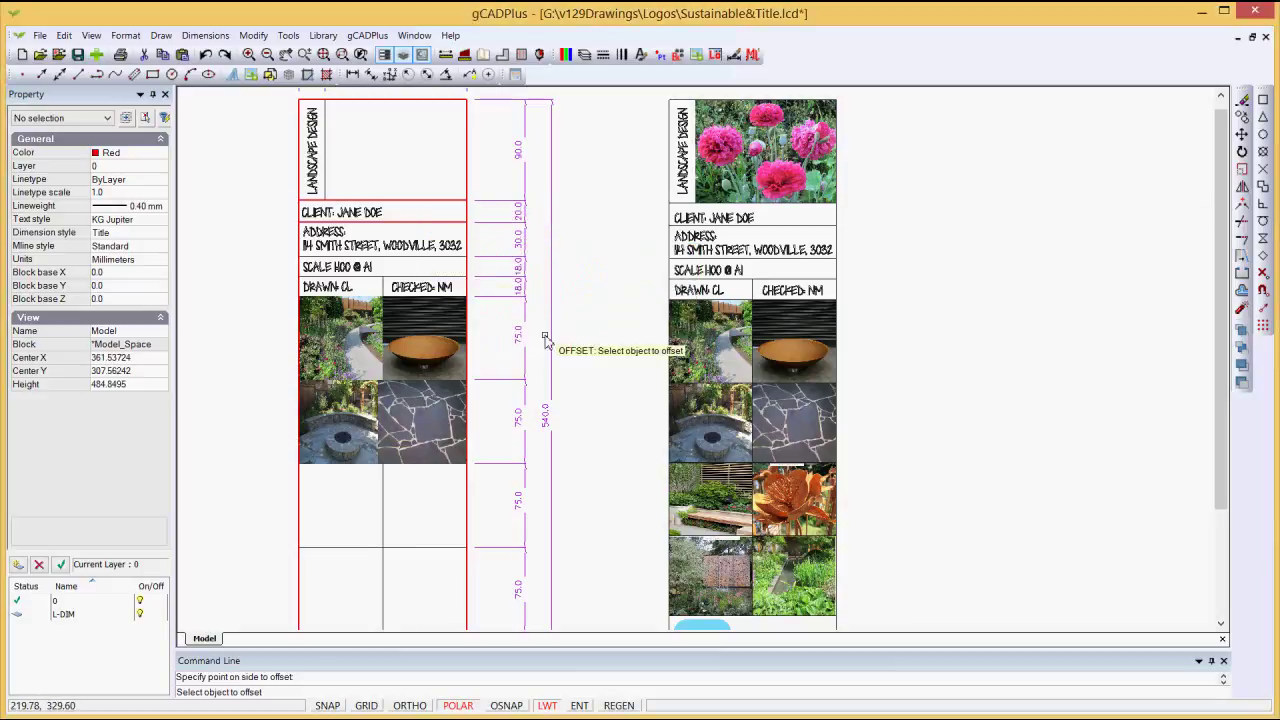
pyautogui.scroll(1, 368, 240)
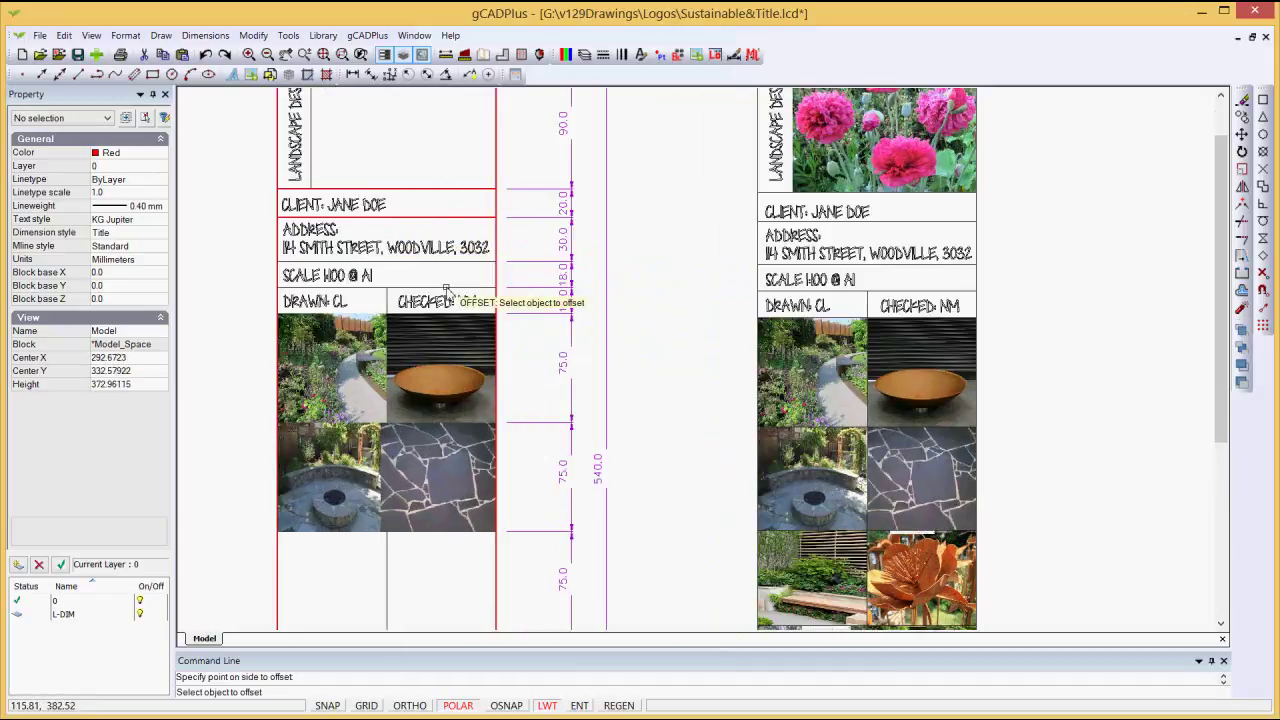
pyautogui.scroll(-1, 447, 289)
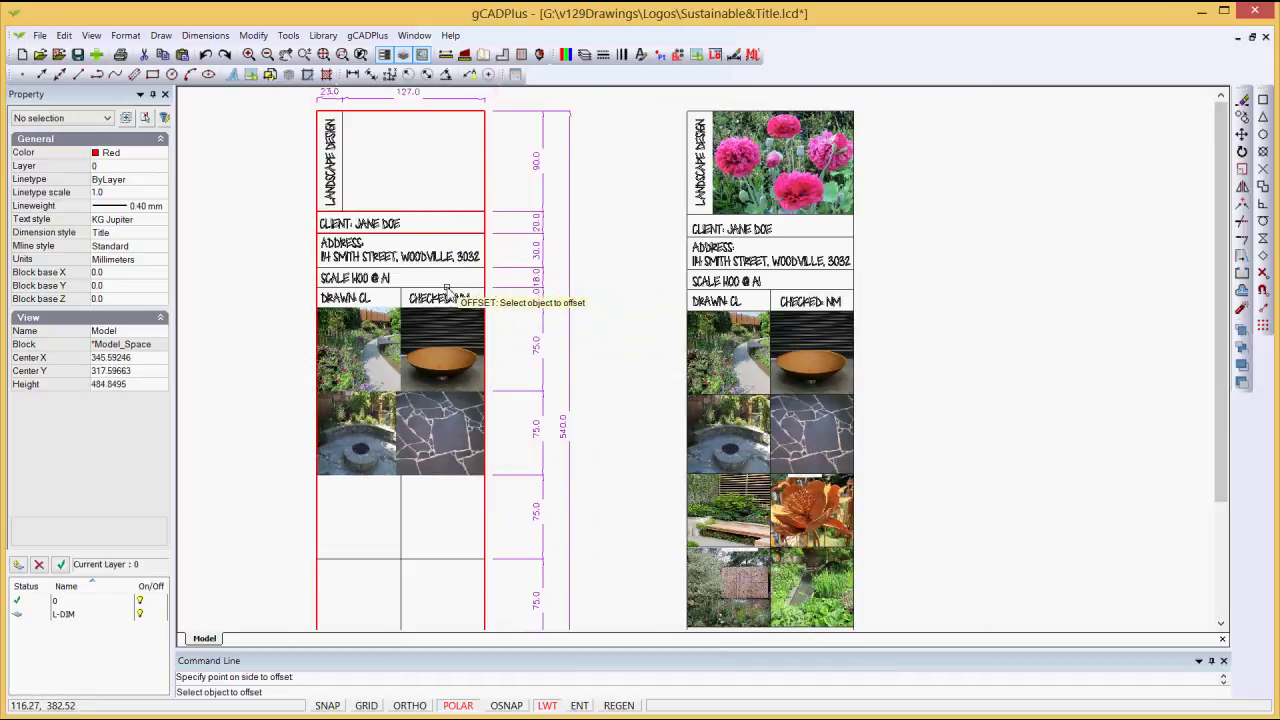
pyautogui.scroll(1, 520, 316)
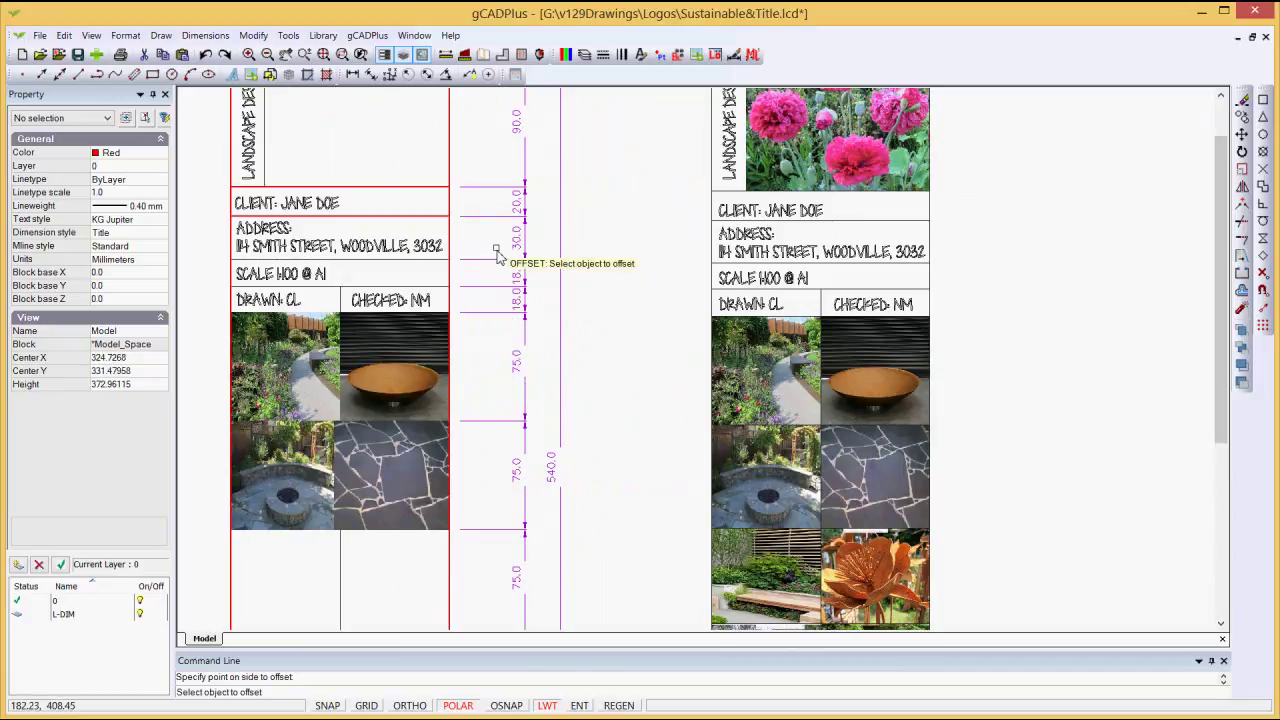
pyautogui.scroll(-3, 492, 402)
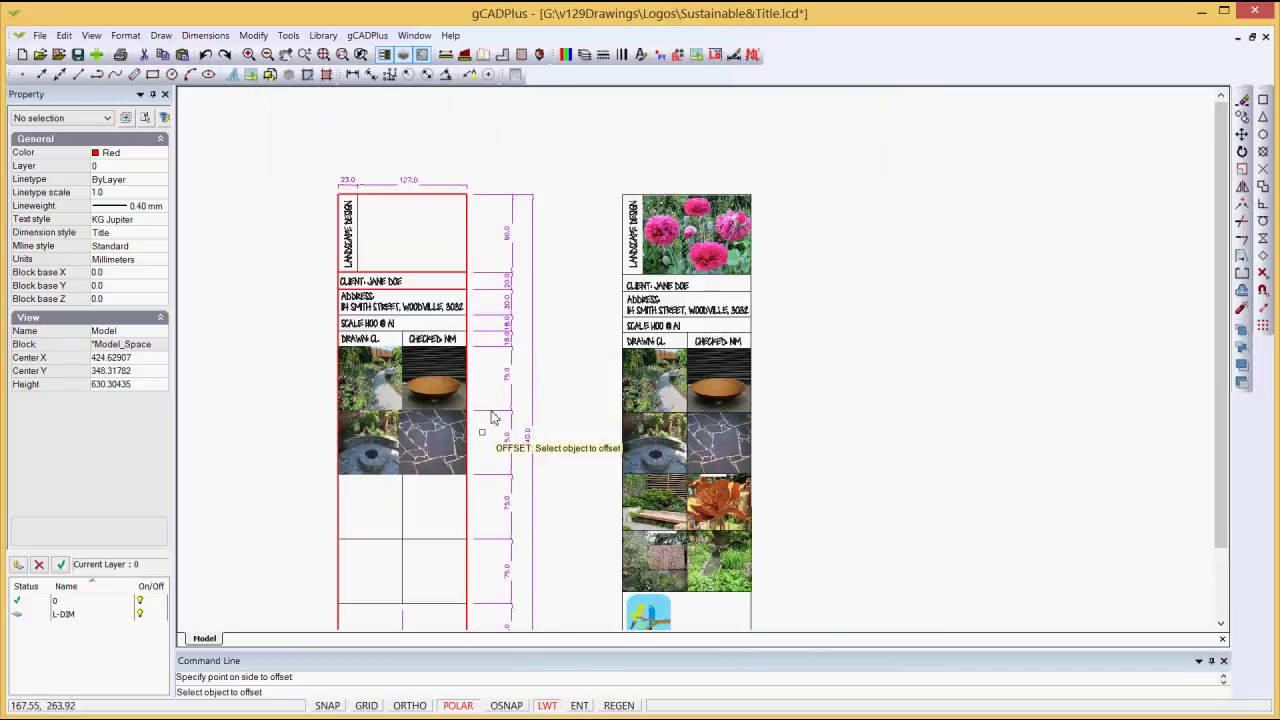
pyautogui.scroll(2, 405, 408)
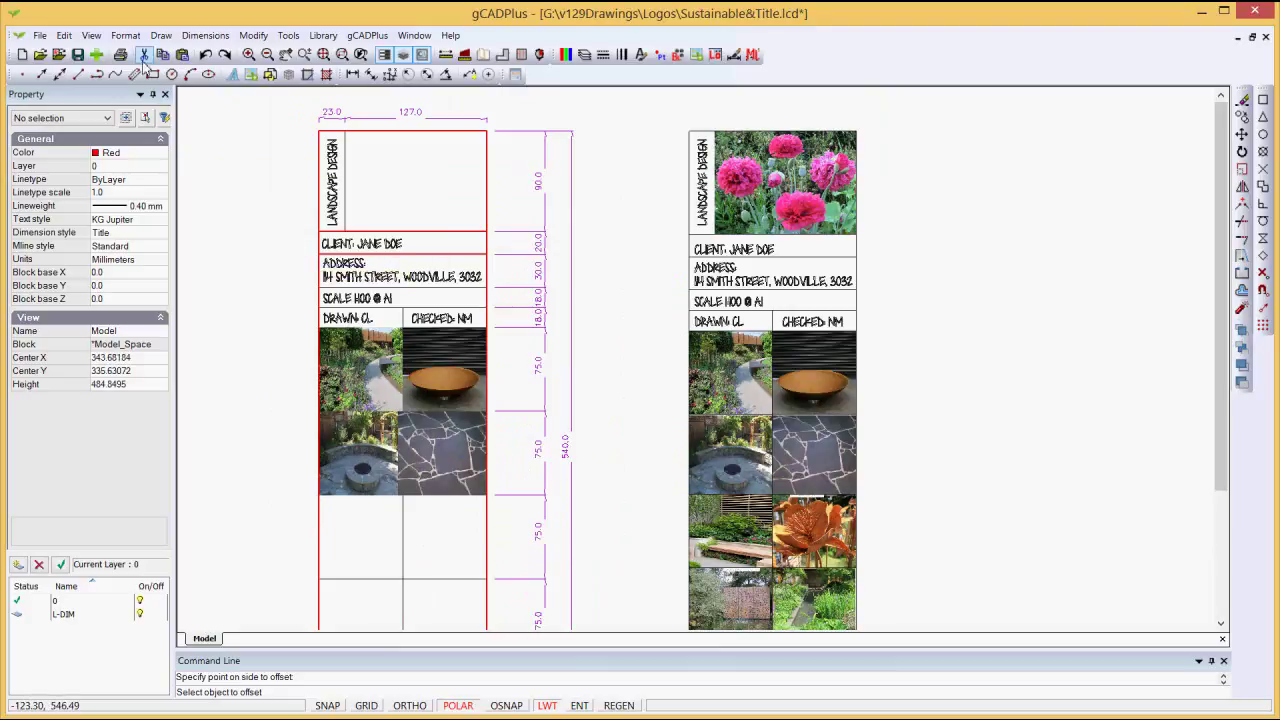
pyautogui.click(125, 35)
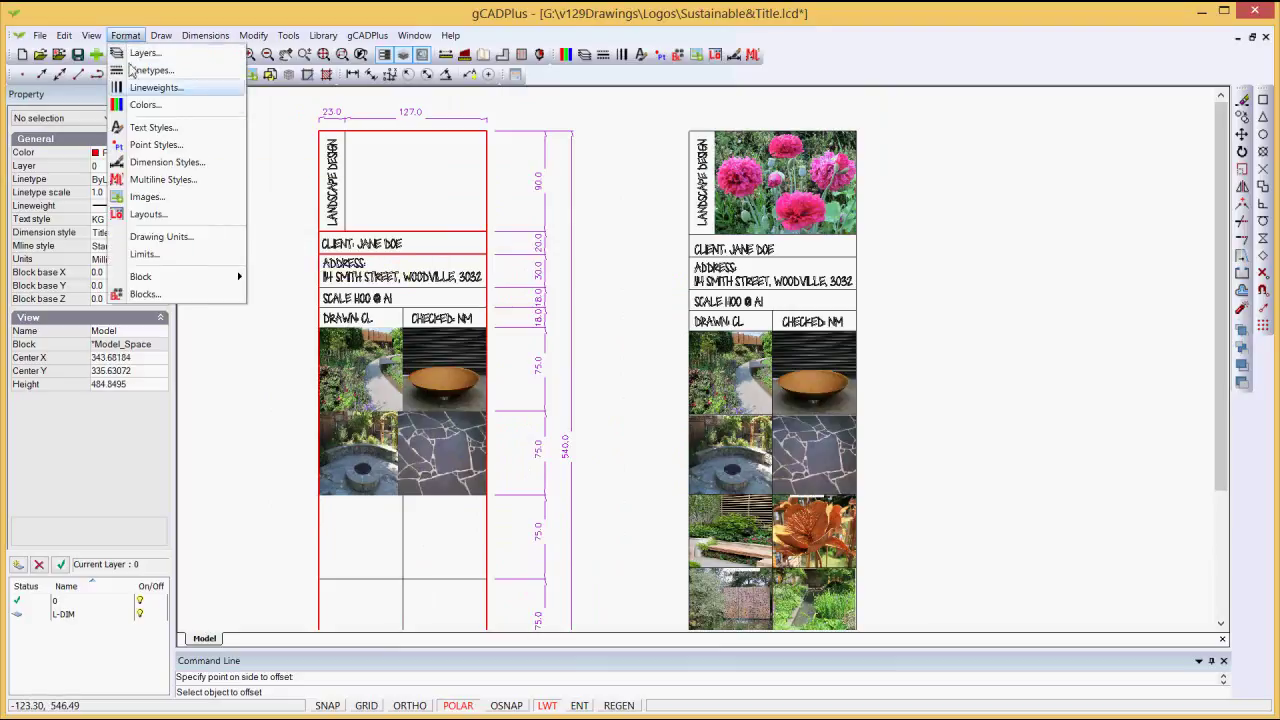
pyautogui.click(153, 127)
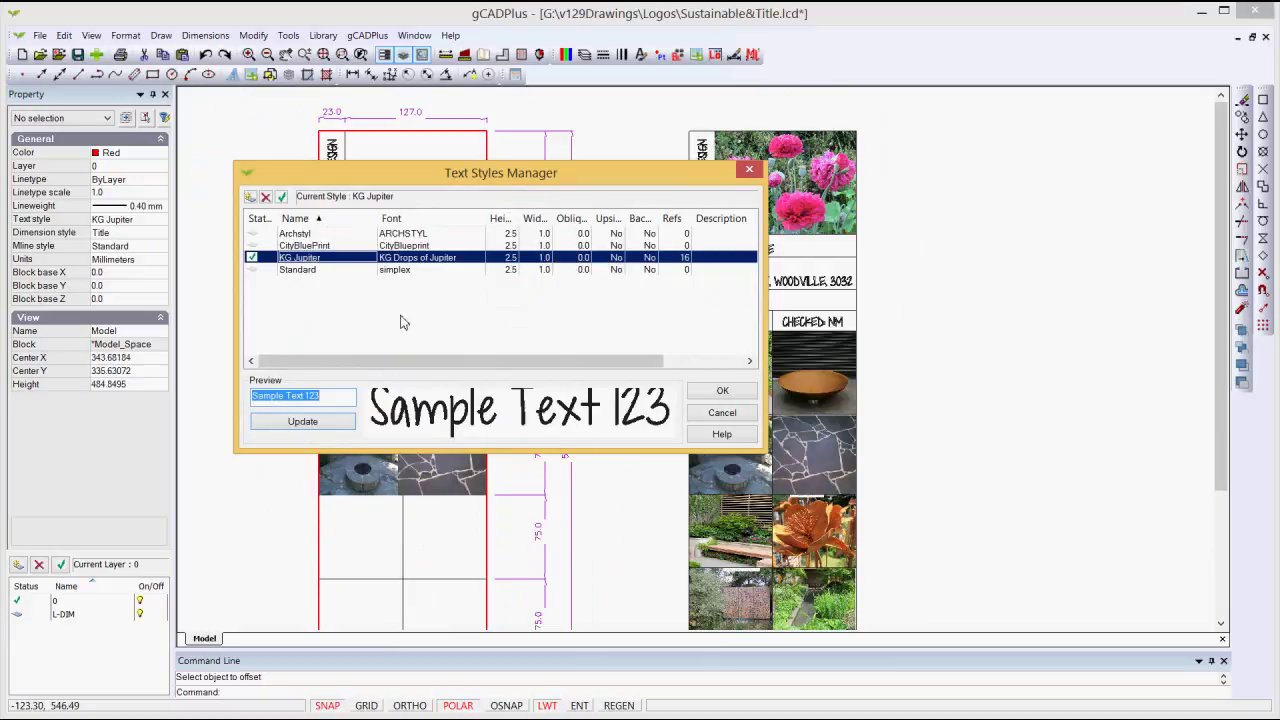
pyautogui.click(729, 415)
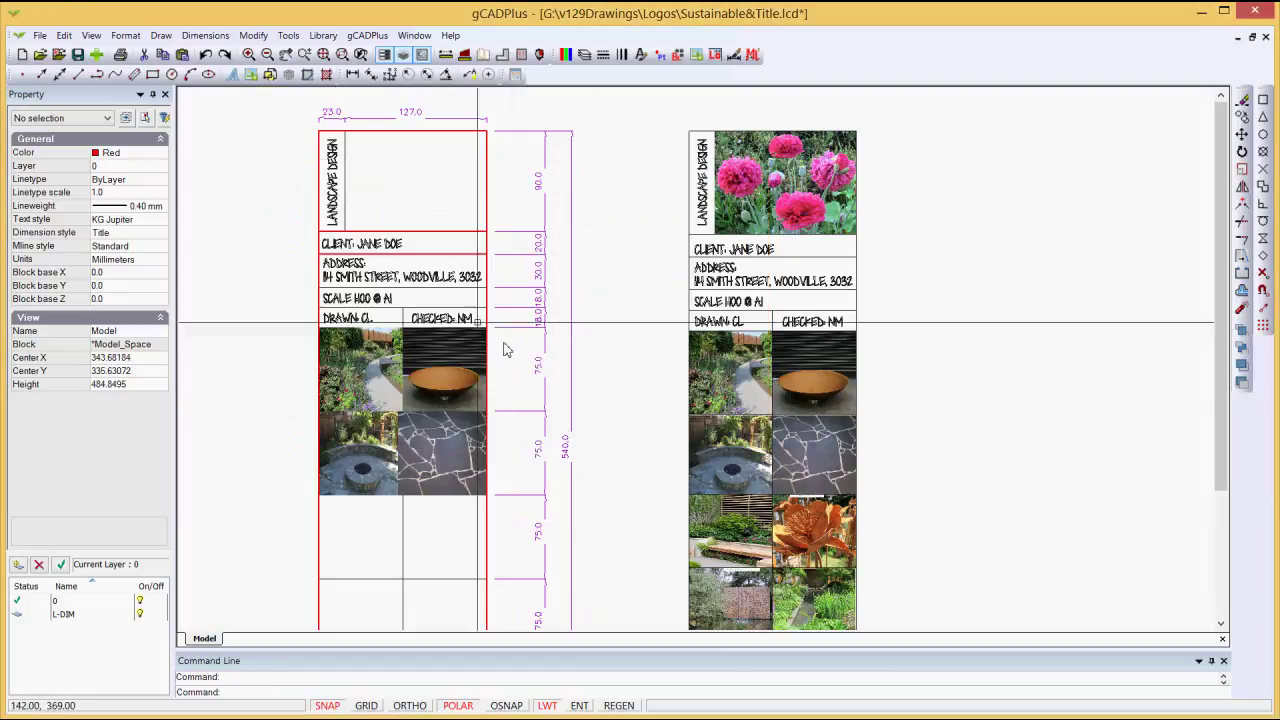
pyautogui.scroll(1, 418, 298)
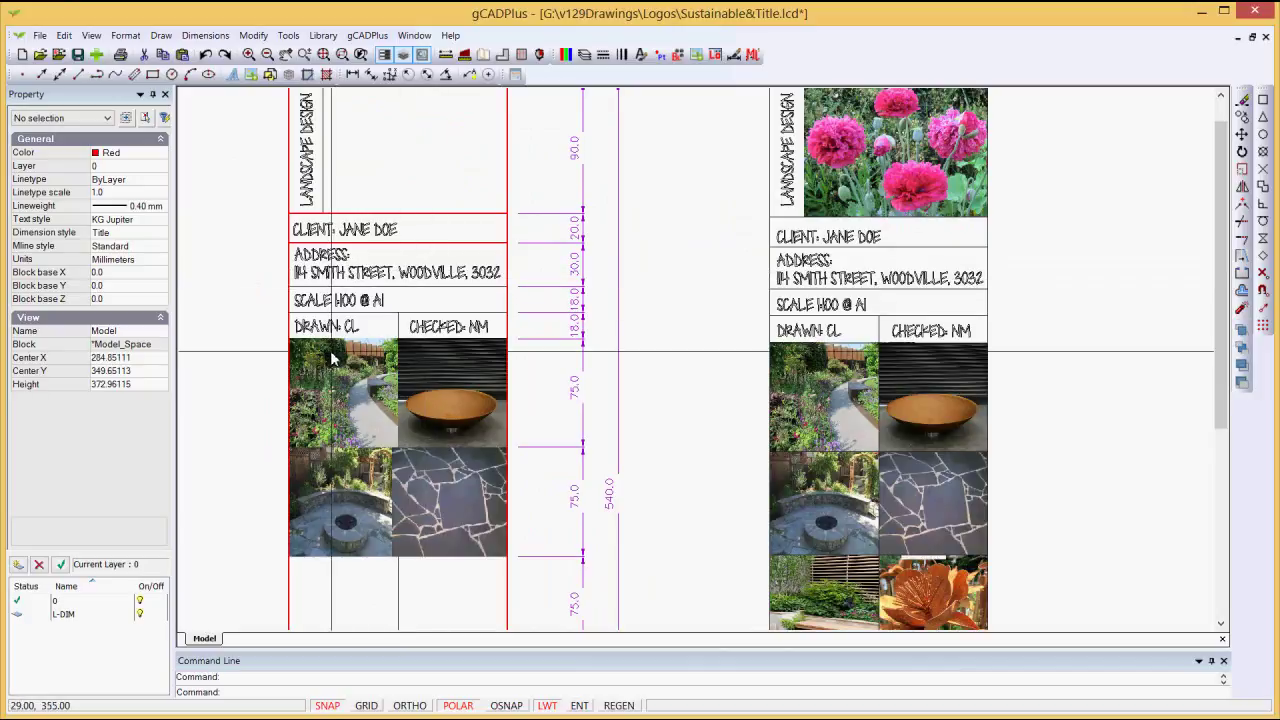
# Step: Edit the left scale note's contents so it reads SCALE 1:100 @ A2
pyautogui.click(348, 310)
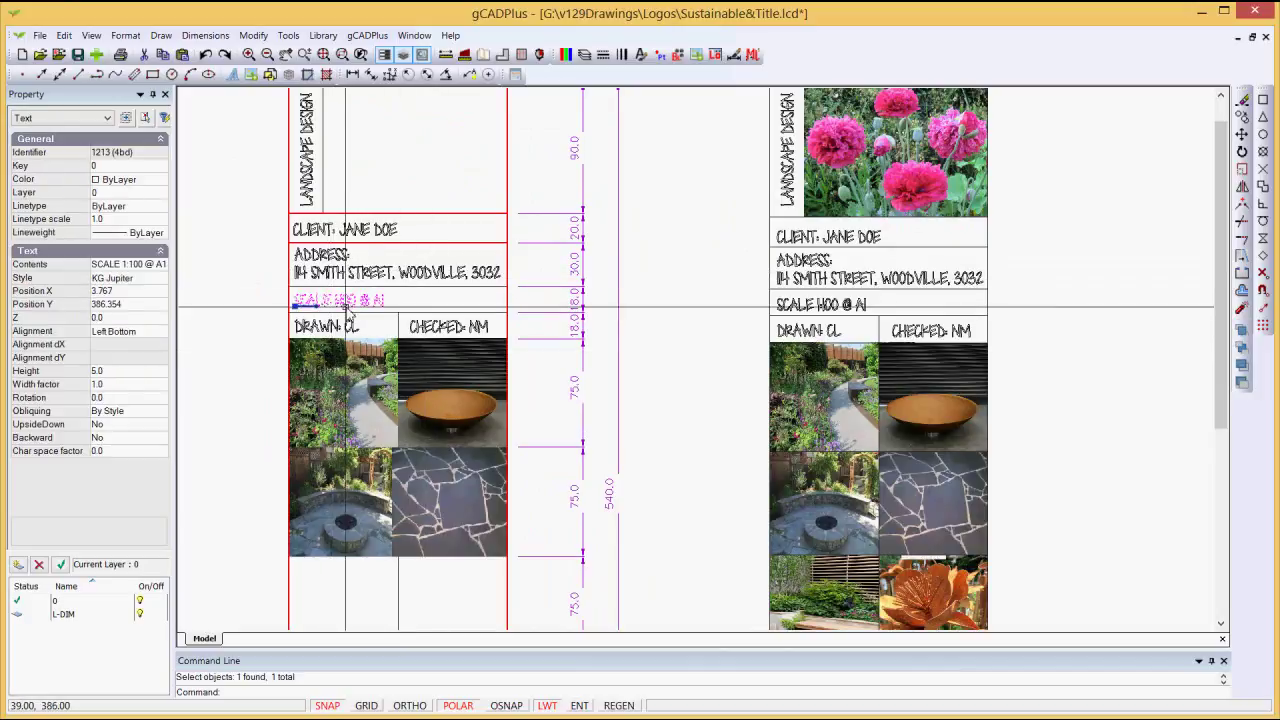
pyautogui.click(130, 264)
pyautogui.click(161, 264)
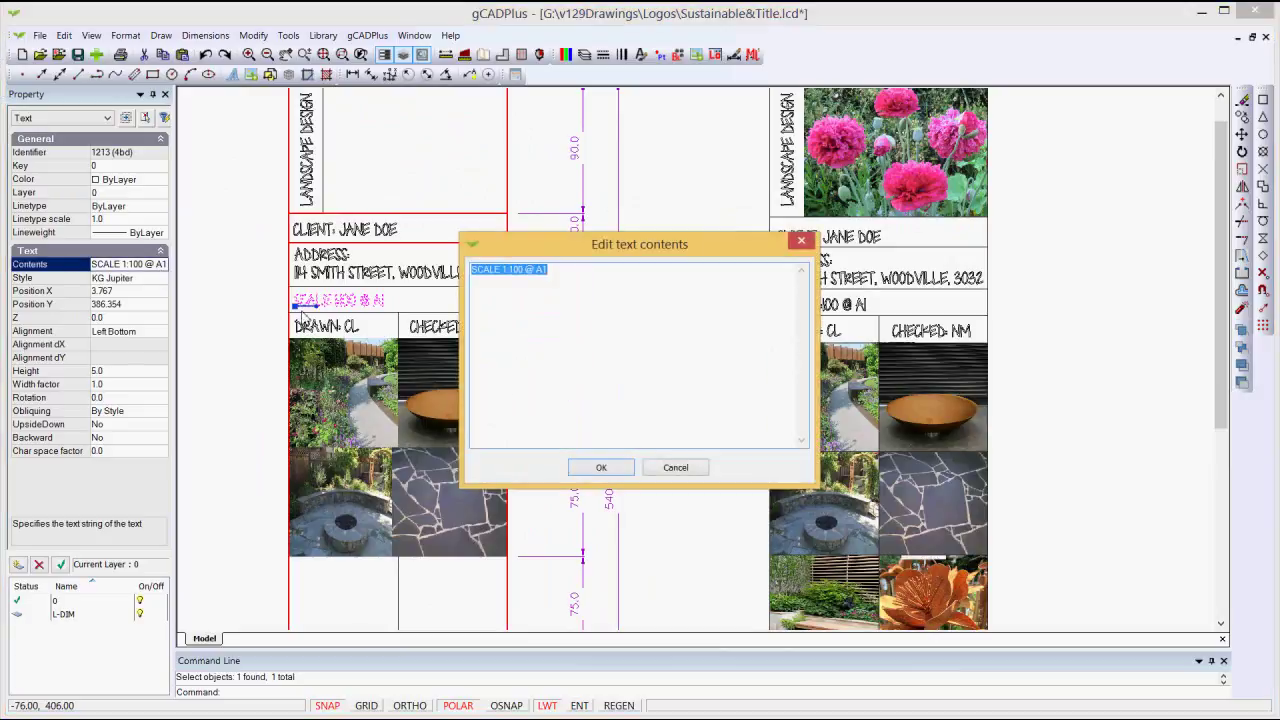
pyautogui.click(558, 280)
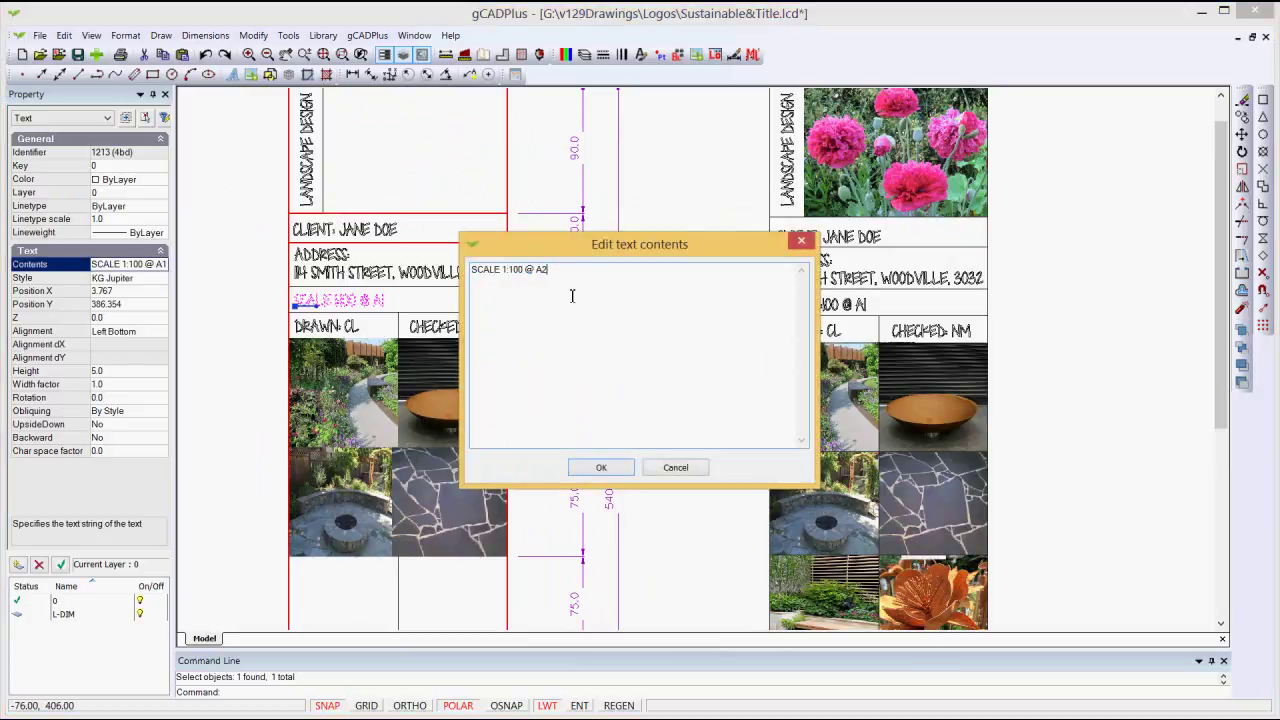
pyautogui.click(601, 464)
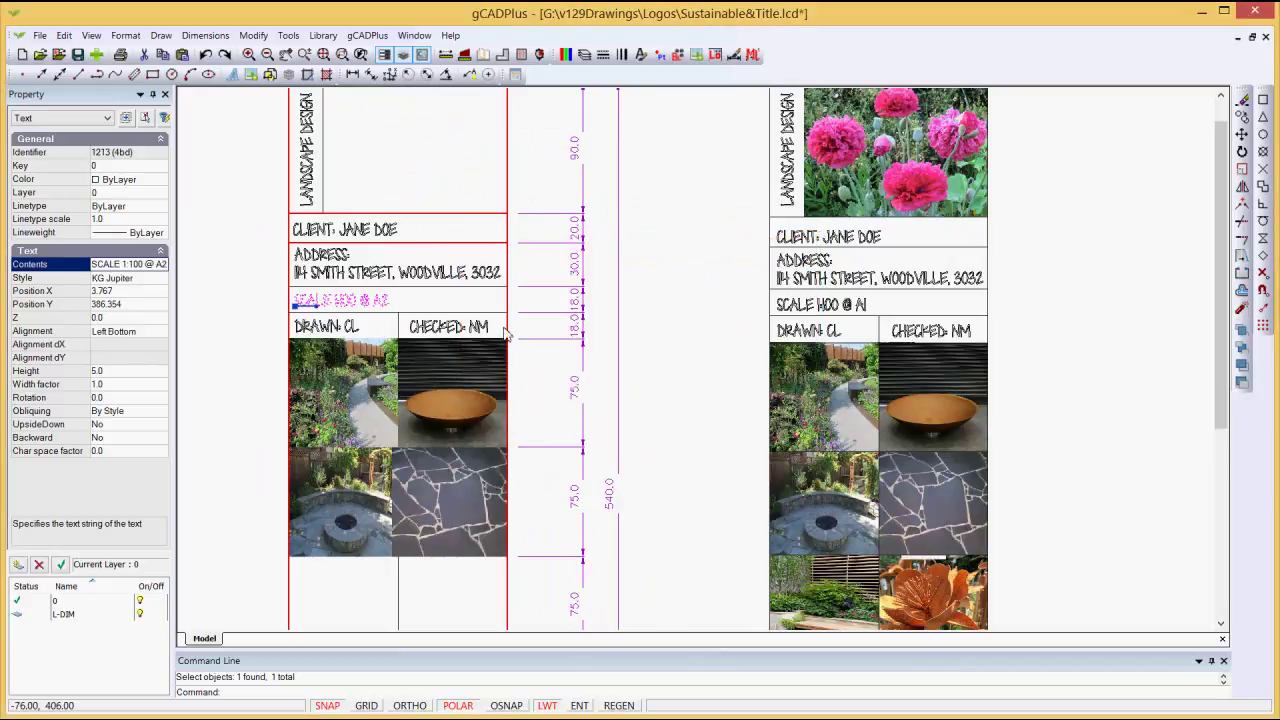
# Step: Clear the selection with Deselect All
pyautogui.rightClick(676, 312)
pyautogui.press('Escape')
pyautogui.rightClick(677, 345)
pyautogui.click(705, 368)
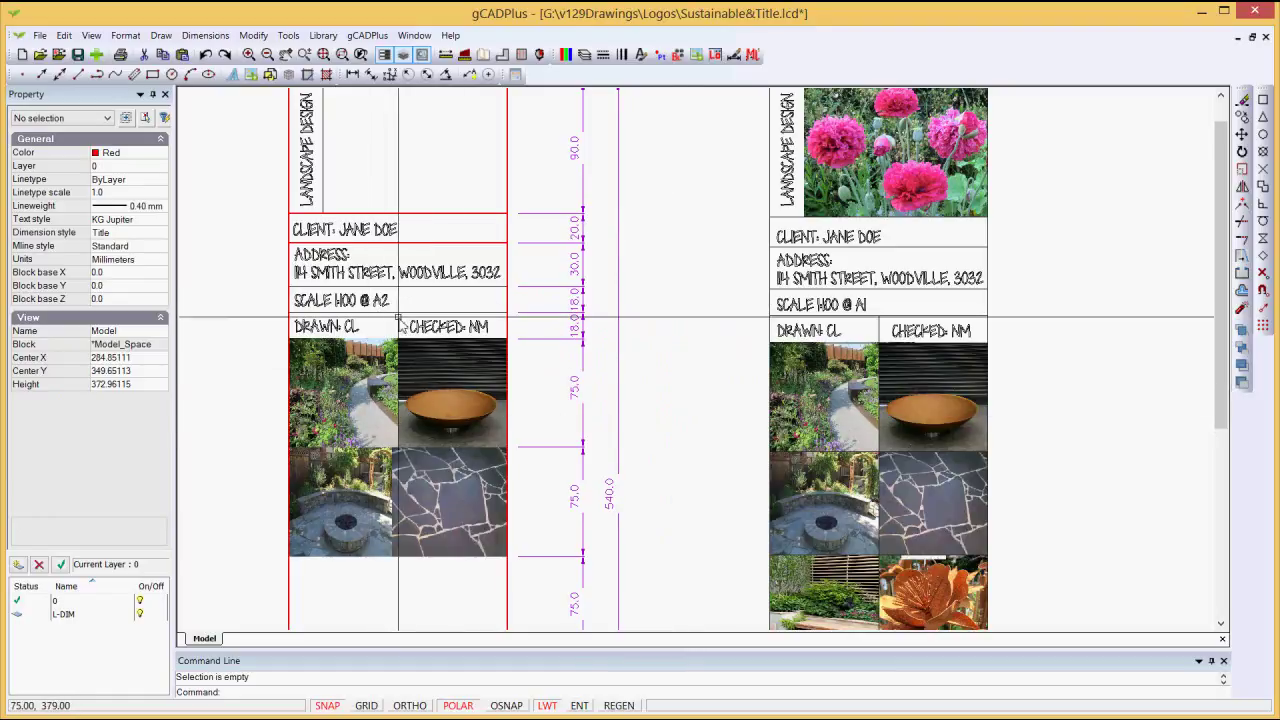
# Step: Zoom and pan down to the grid's base showing the COORDINATE 0,0 and 150,0 labels
pyautogui.scroll(-1, 625, 415)
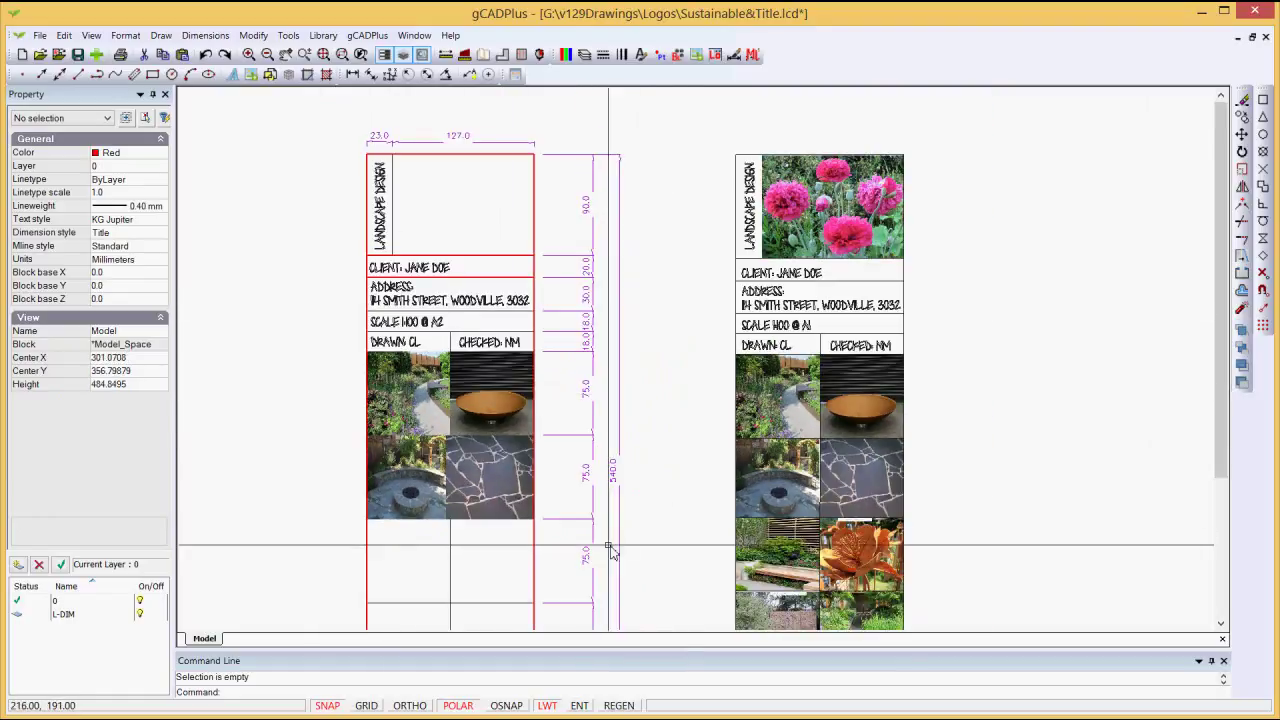
pyautogui.moveTo(503, 553); pyautogui.dragTo(503, 457, button='middle')
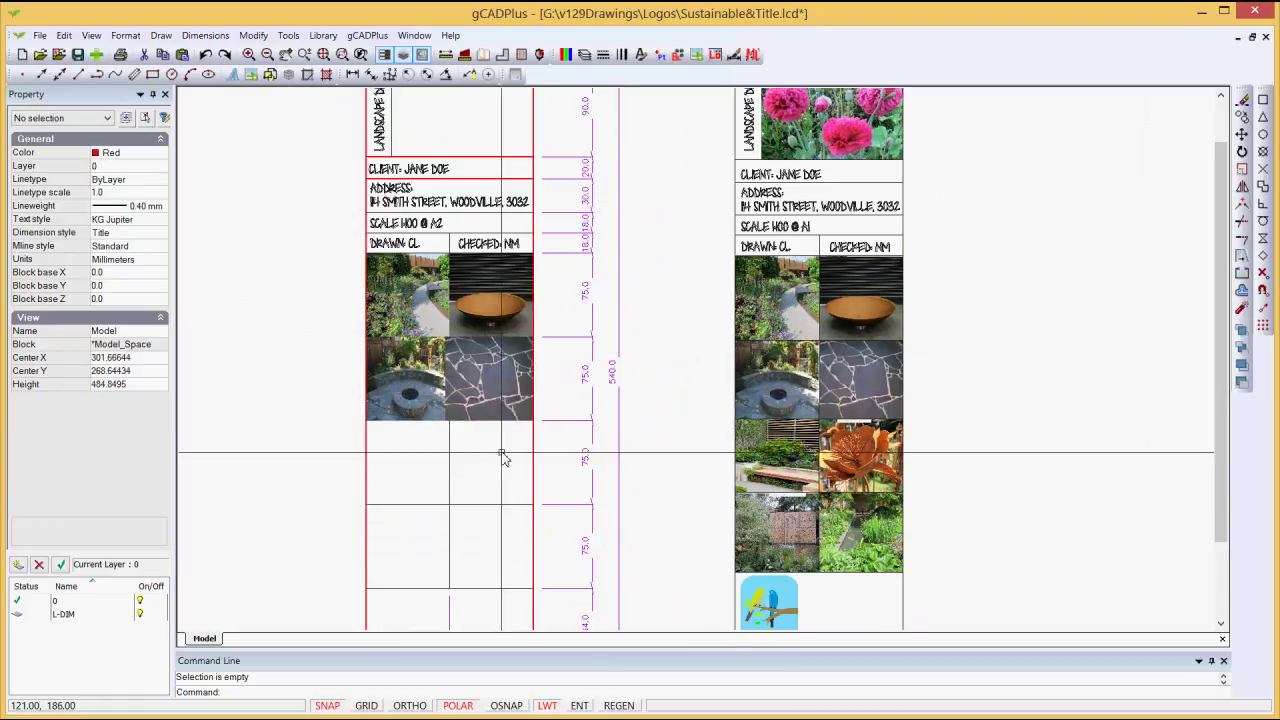
pyautogui.scroll(1, 503, 457)
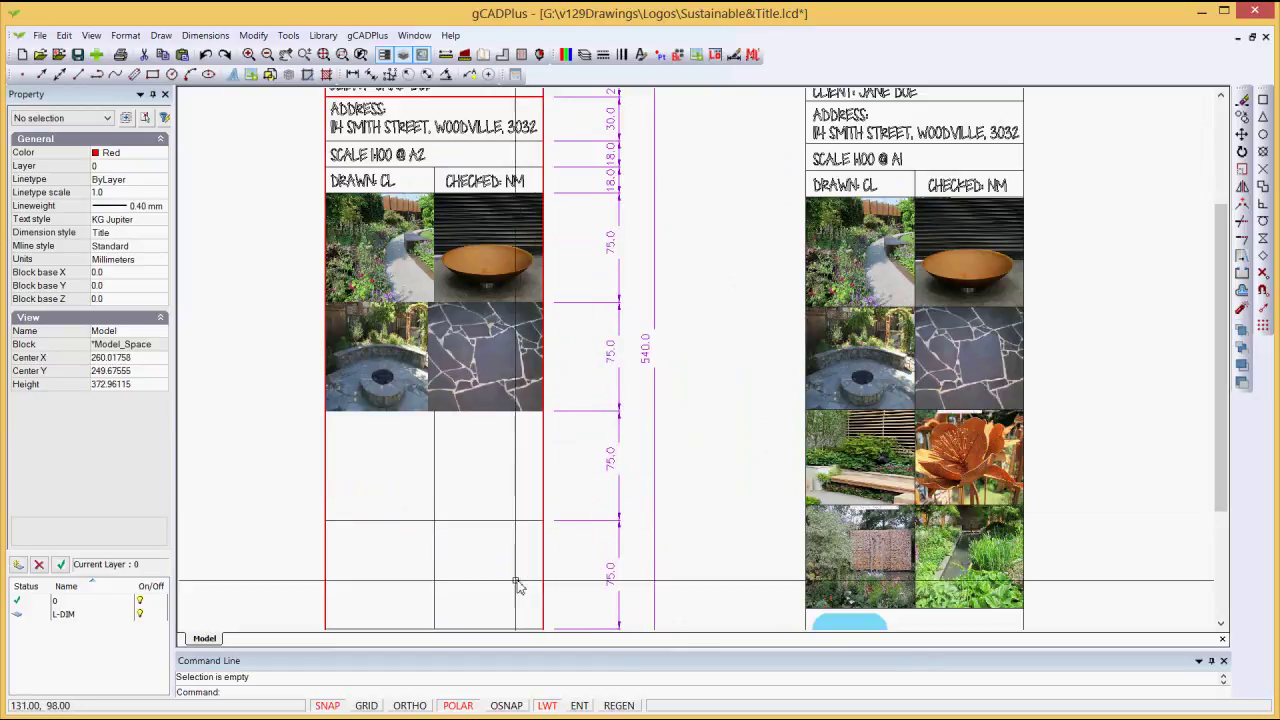
pyautogui.moveTo(504, 488); pyautogui.dragTo(500, 434, button='middle')
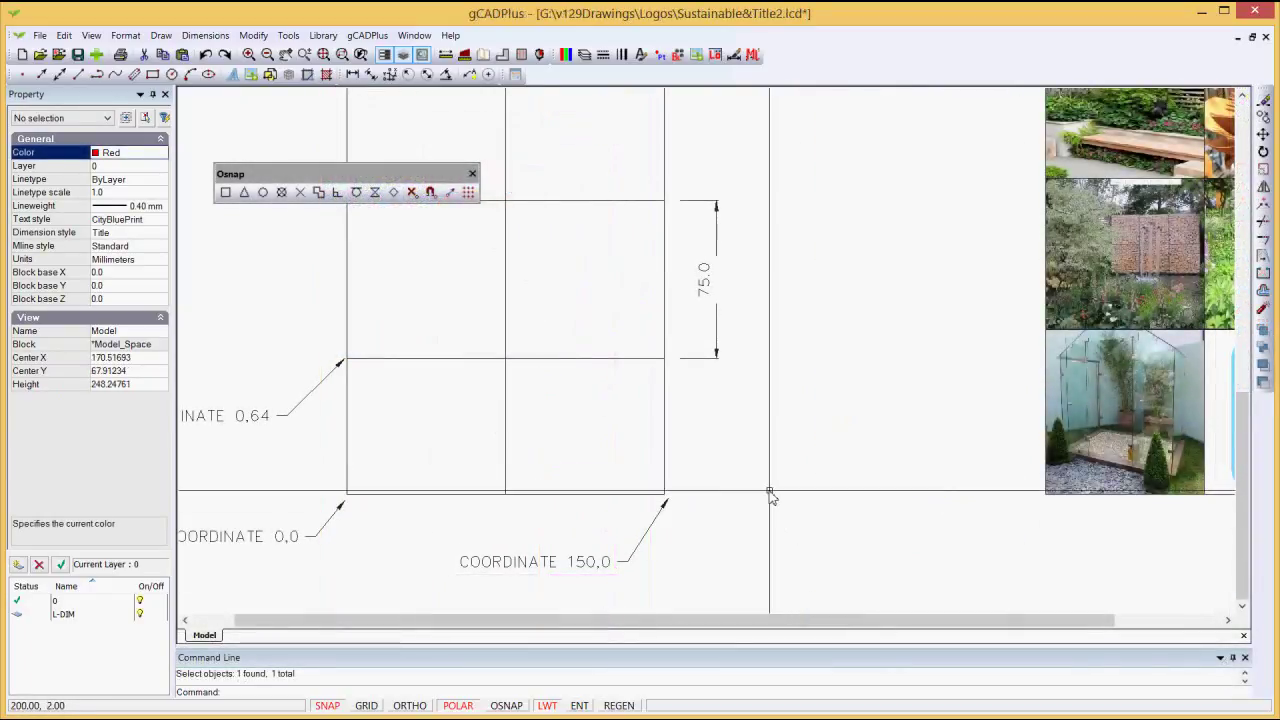
pyautogui.scroll(-1, 770, 497)
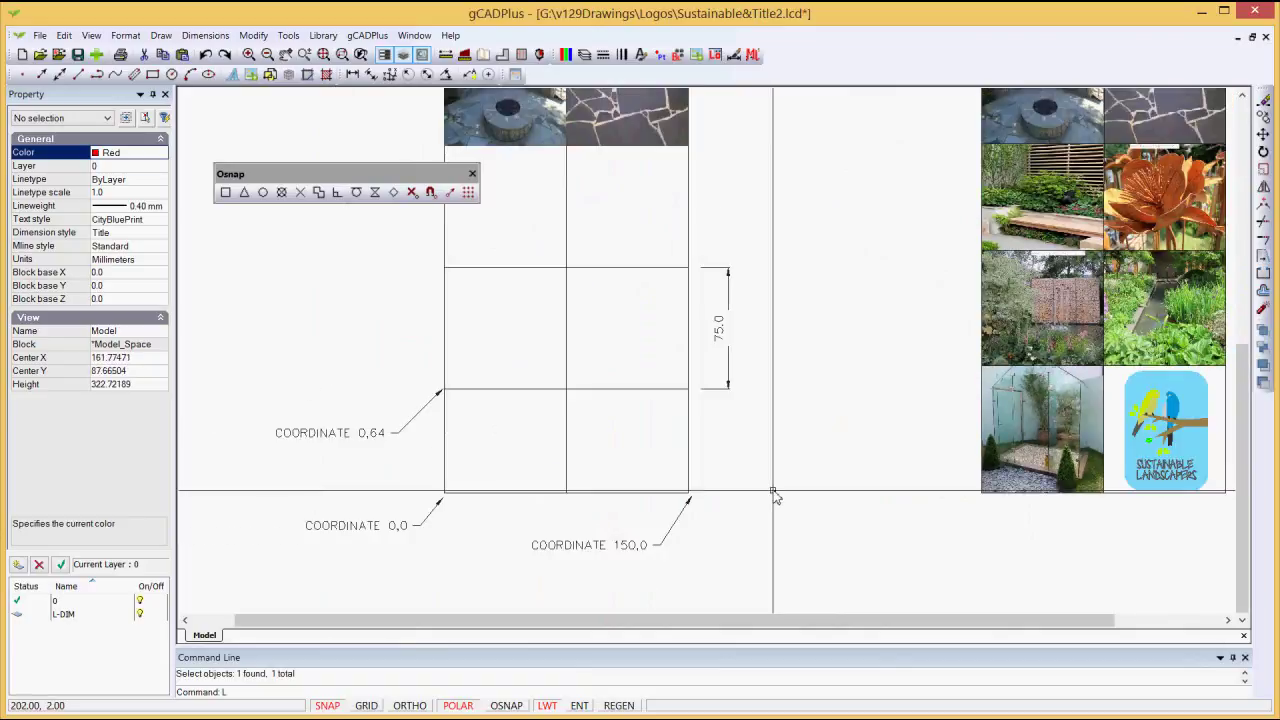
# Step: Draw a line from 0,0 150 units right, then 540 units straight up the right side
pyautogui.press('Return')
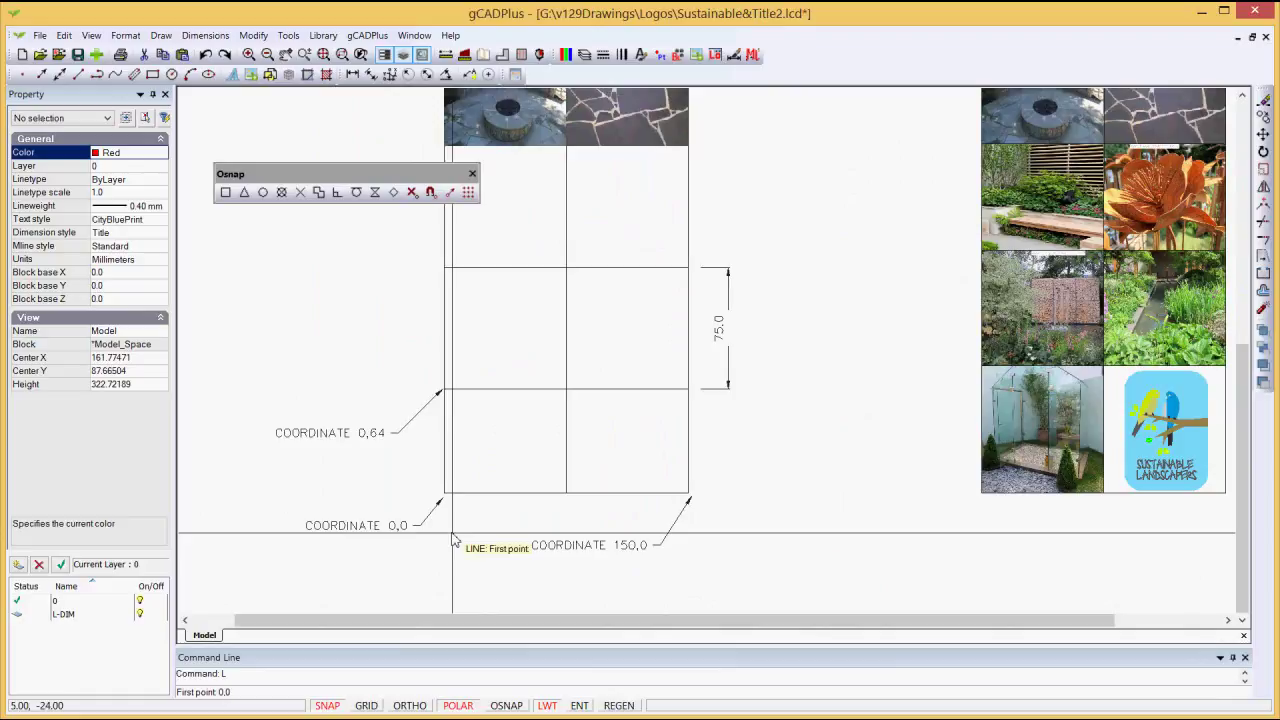
pyautogui.press('Return')
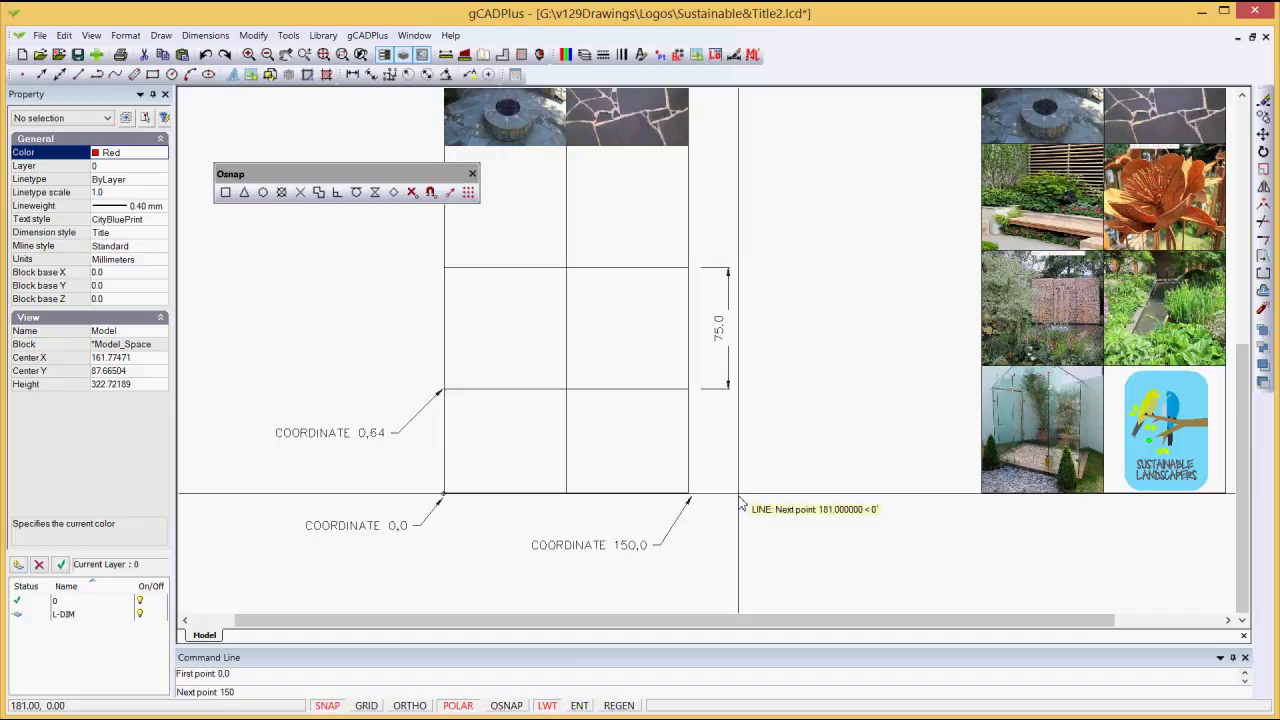
pyautogui.press('Return')
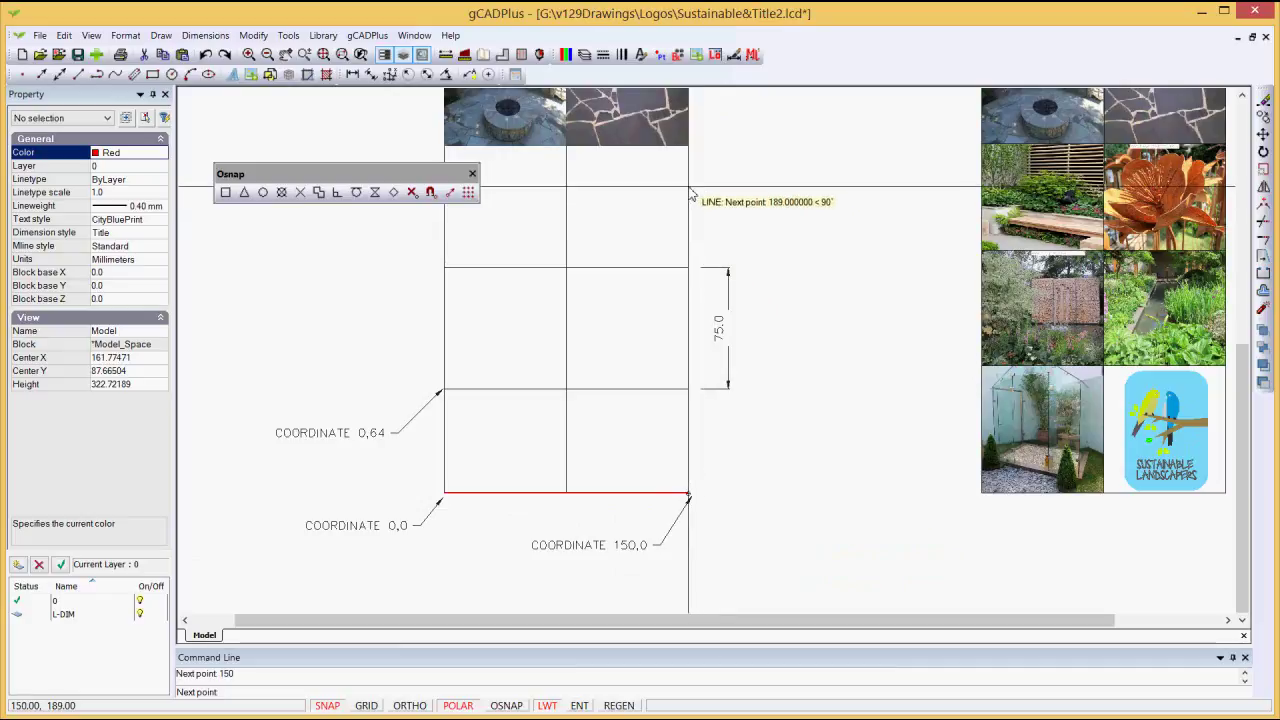
pyautogui.press('Return')
pyautogui.scroll(-3, 694, 194)
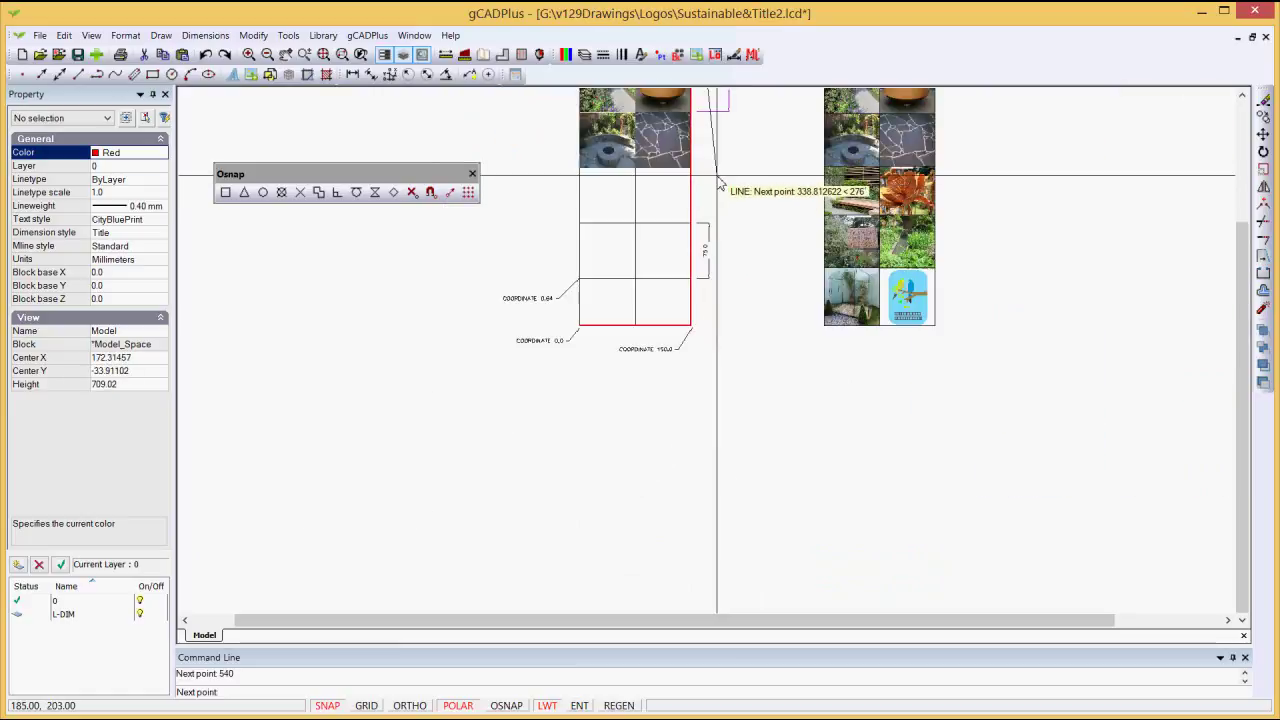
pyautogui.moveTo(716, 180); pyautogui.dragTo(708, 408, button='middle')
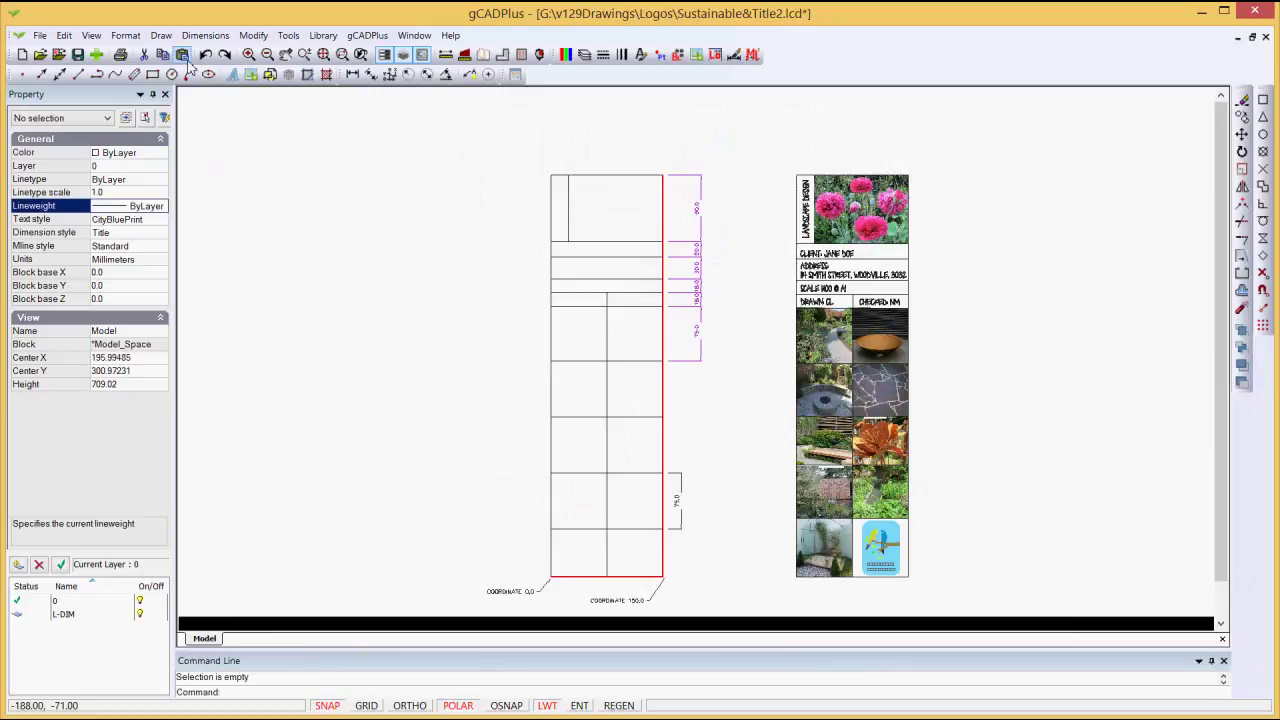
# Step: Choose the Corten-bowl photo in the Raster Image manager and insert it
pyautogui.click(161, 35)
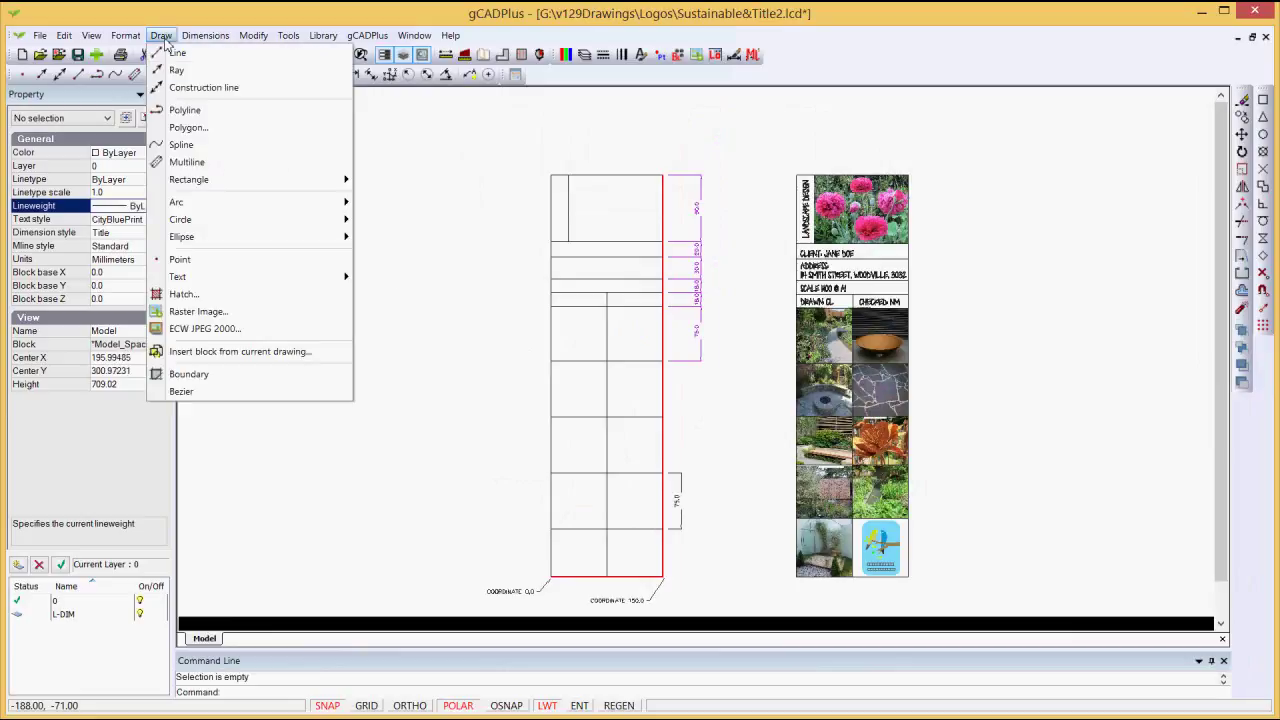
pyautogui.click(206, 313)
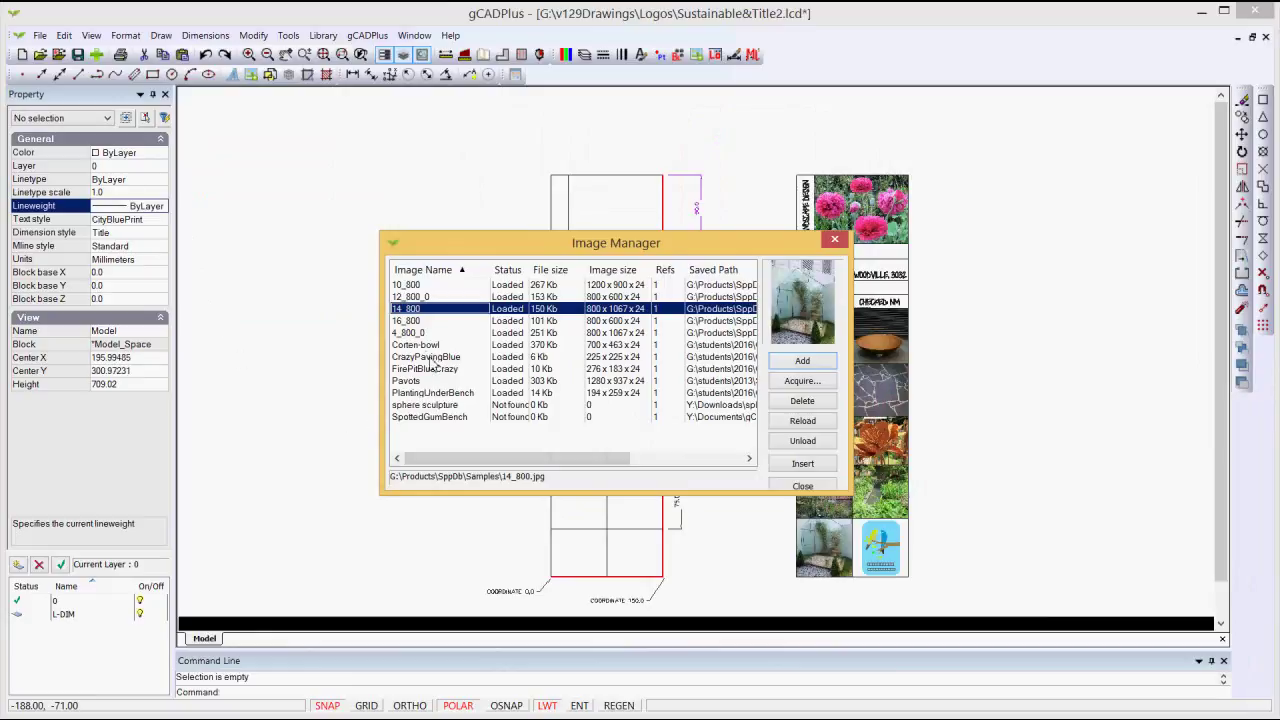
pyautogui.click(425, 345)
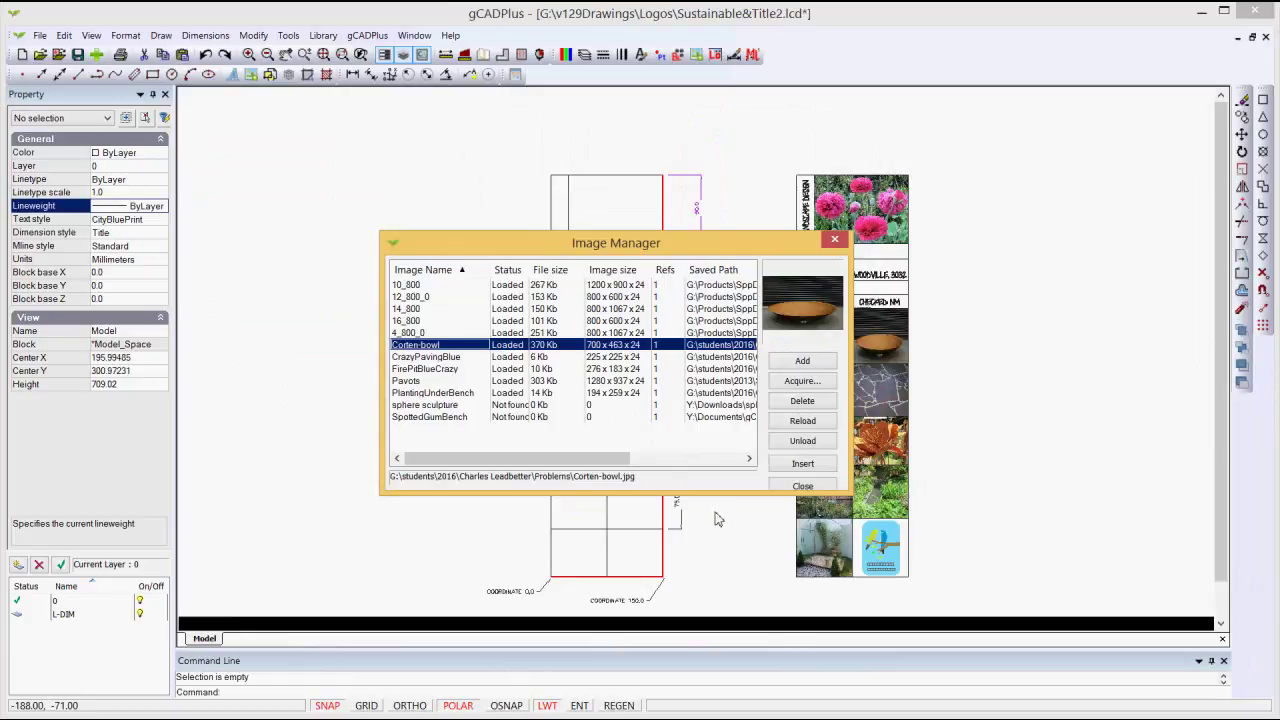
pyautogui.click(804, 466)
# Step: Place the Corten-bowl photo with its corner anchored at the top-left grid cell corner
pyautogui.click(803, 373)
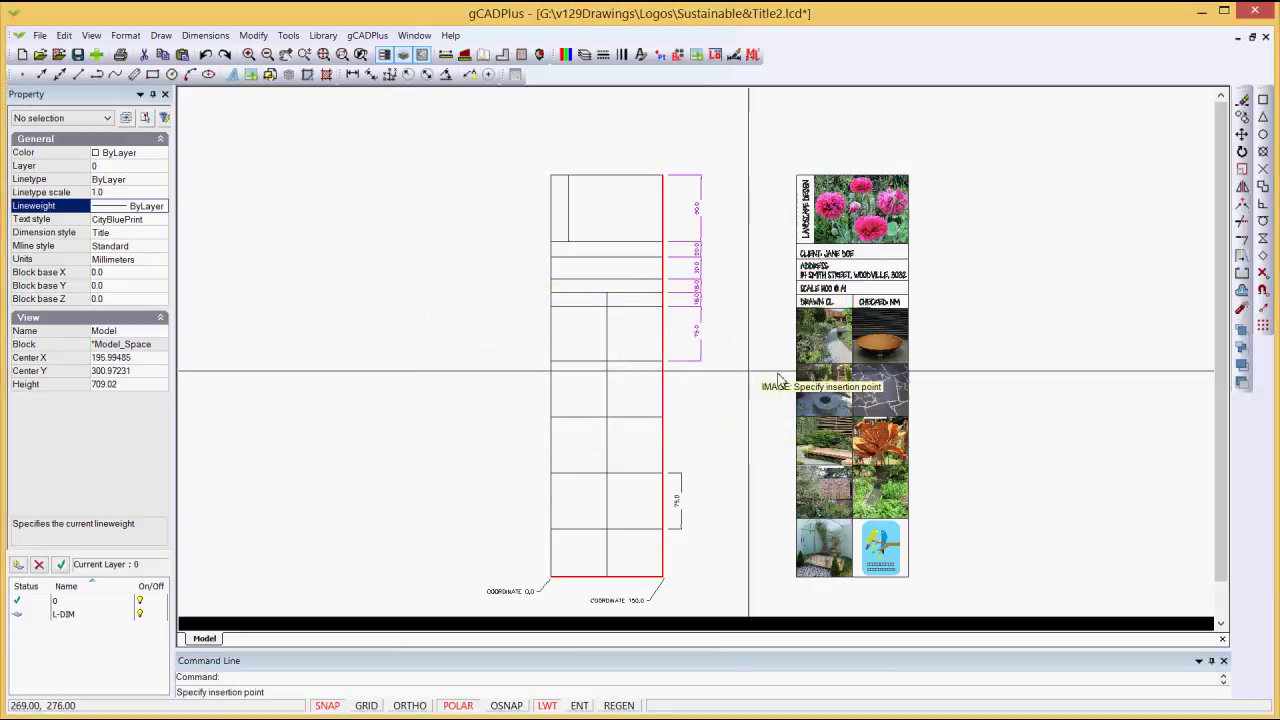
pyautogui.scroll(2, 595, 375)
pyautogui.scroll(1, 590, 385)
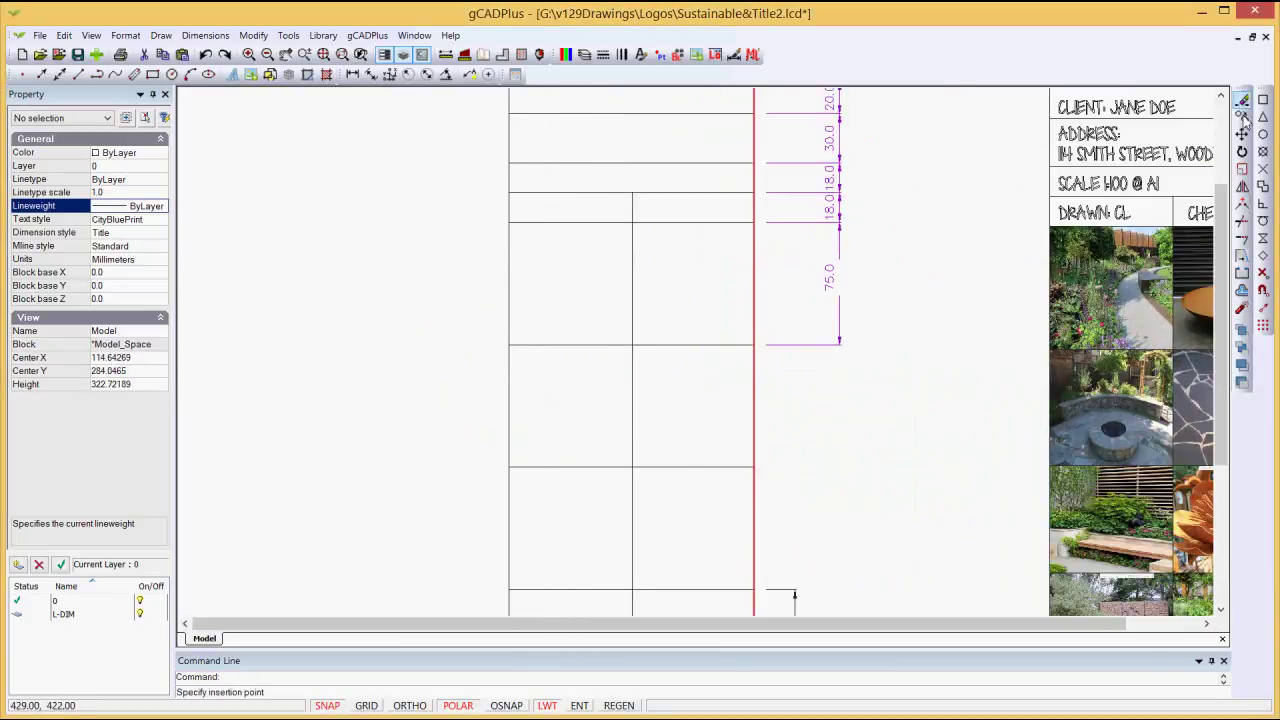
pyautogui.moveTo(1265, 90); pyautogui.dragTo(248, 238)
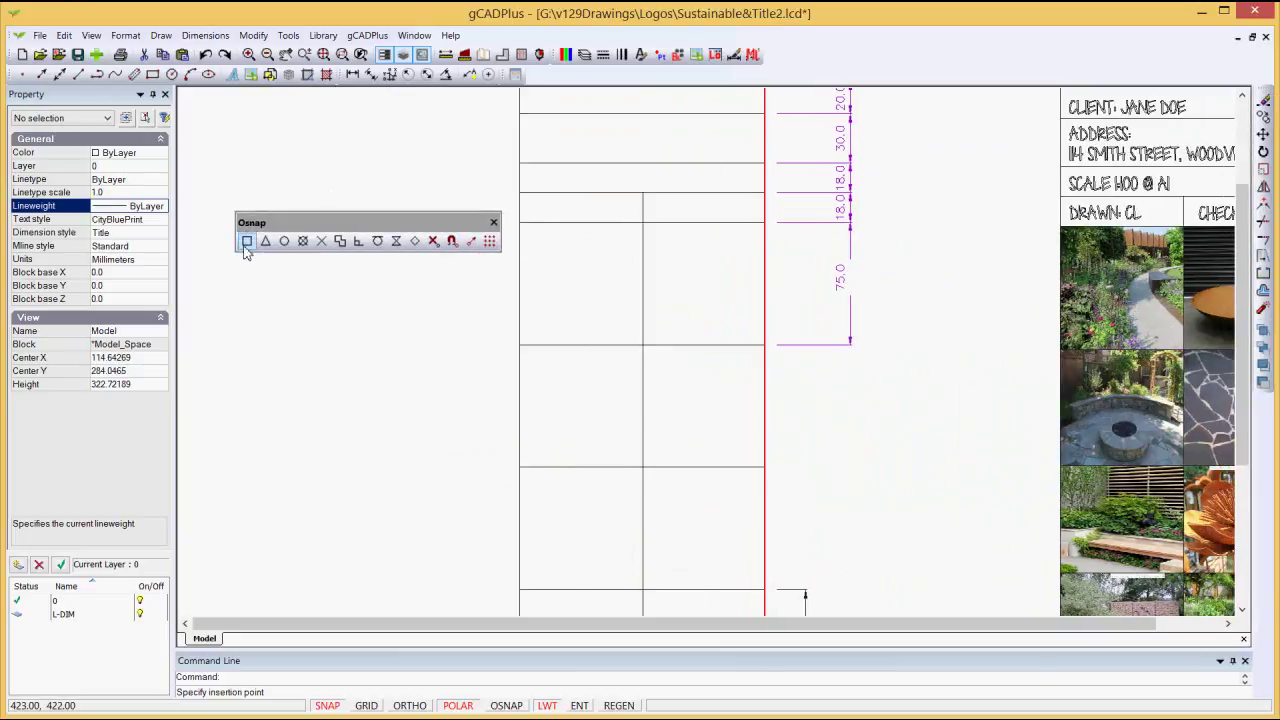
pyautogui.click(520, 345)
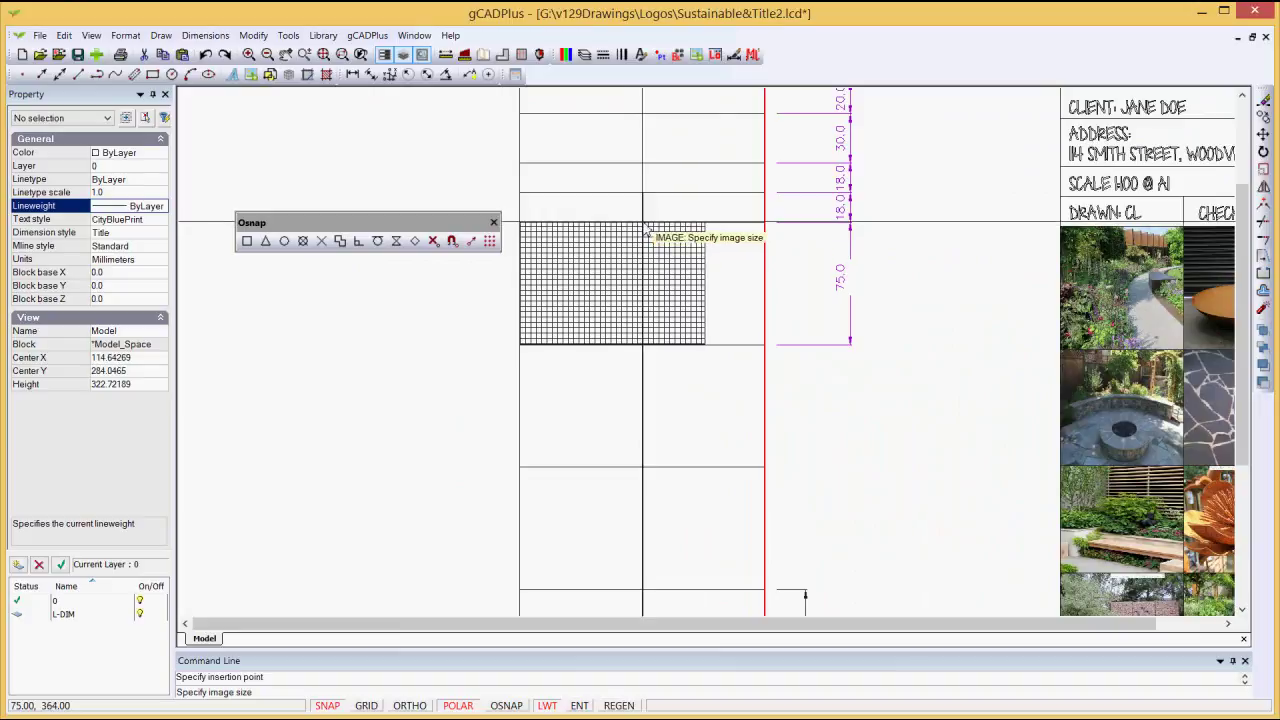
pyautogui.click(643, 222)
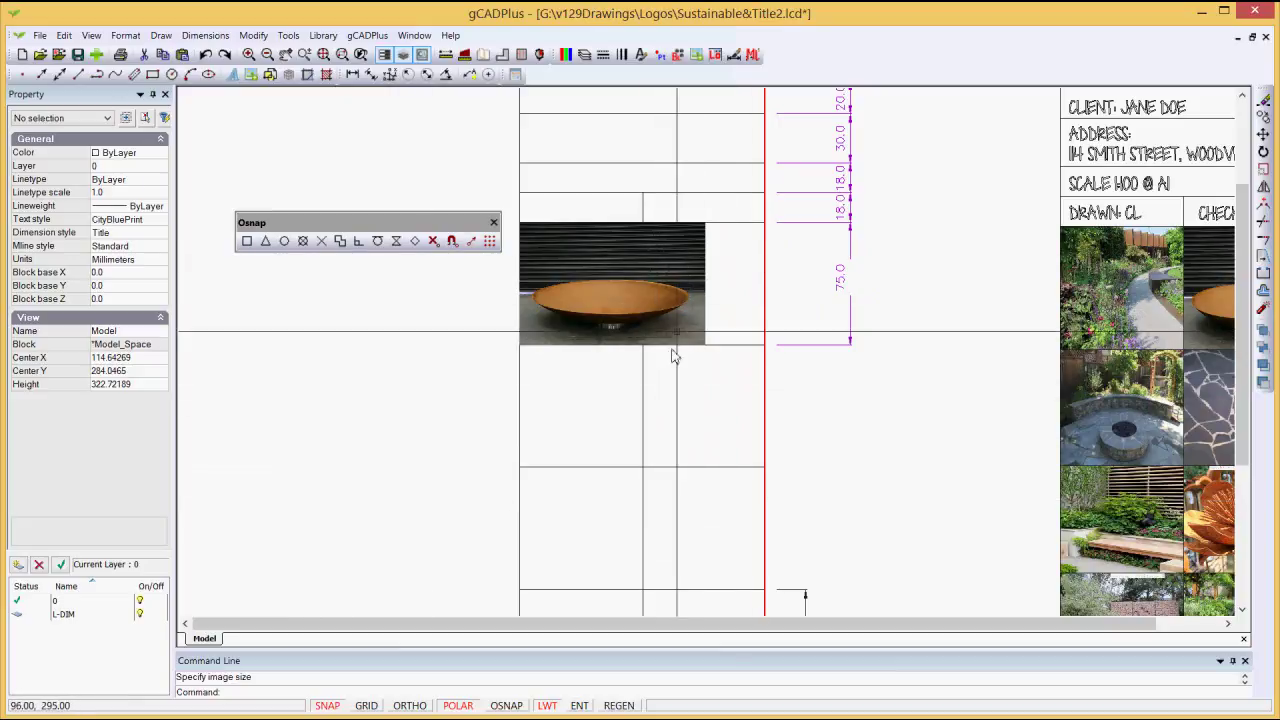
# Step: Drag the bowl photo's right grip in until it is 75 wide, then verify its size
pyautogui.click(700, 298)
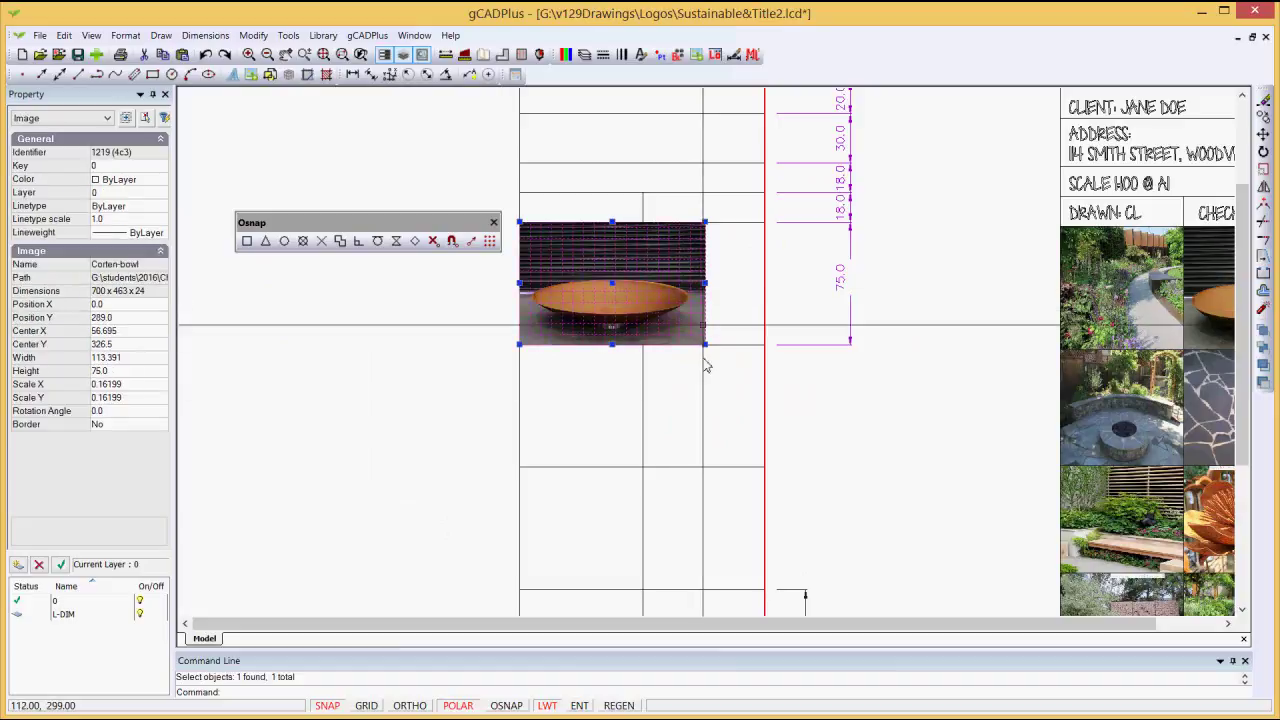
pyautogui.moveTo(705, 284); pyautogui.dragTo(643, 284)
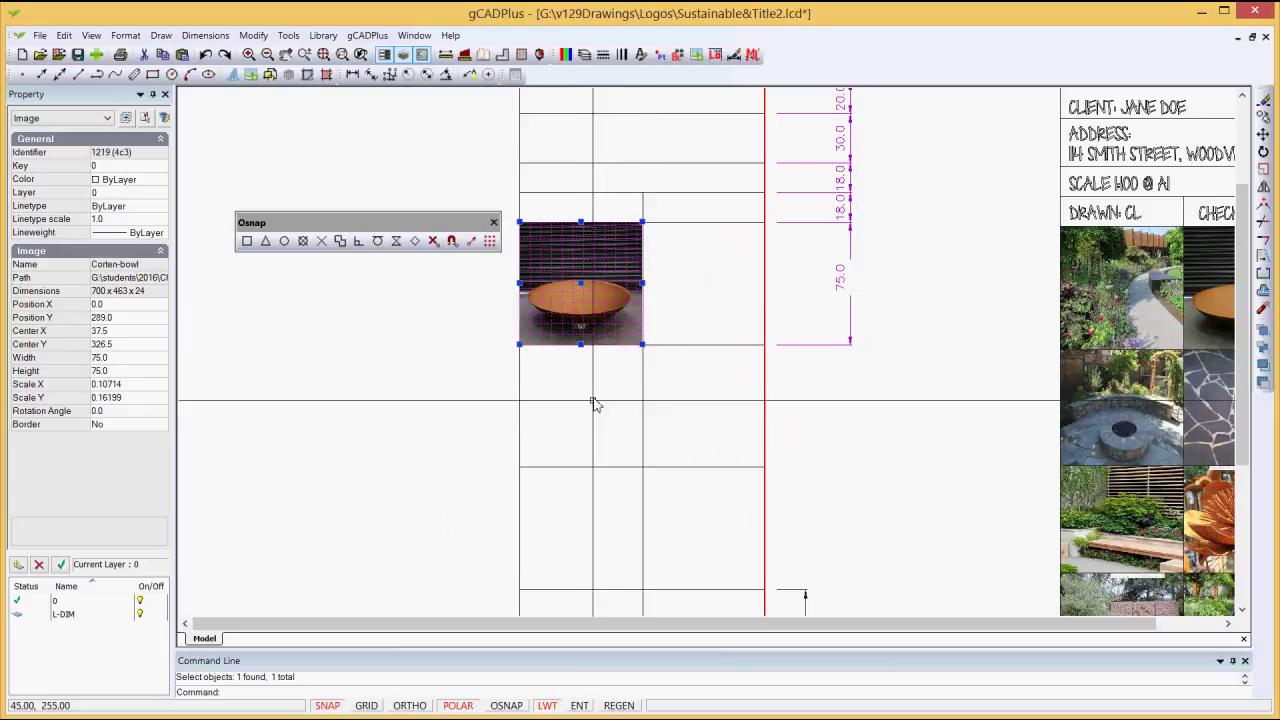
pyautogui.press('Escape')
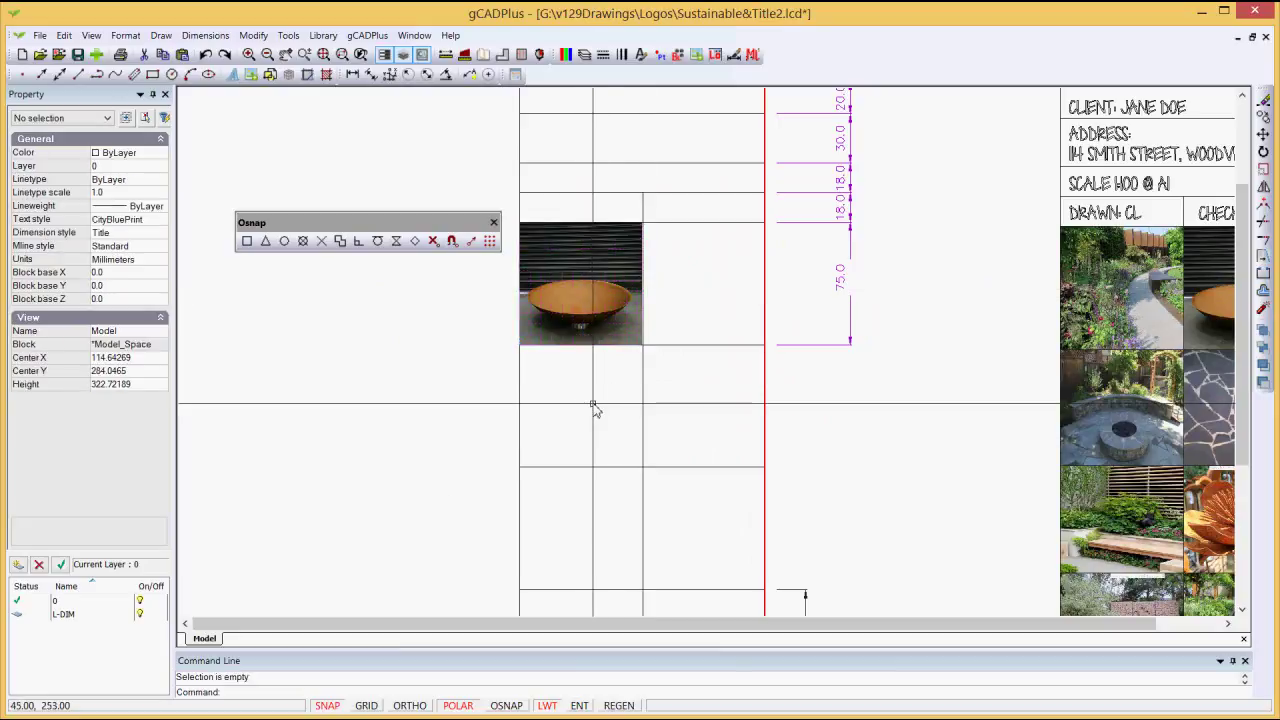
pyautogui.scroll(2, 638, 297)
pyautogui.click(629, 304)
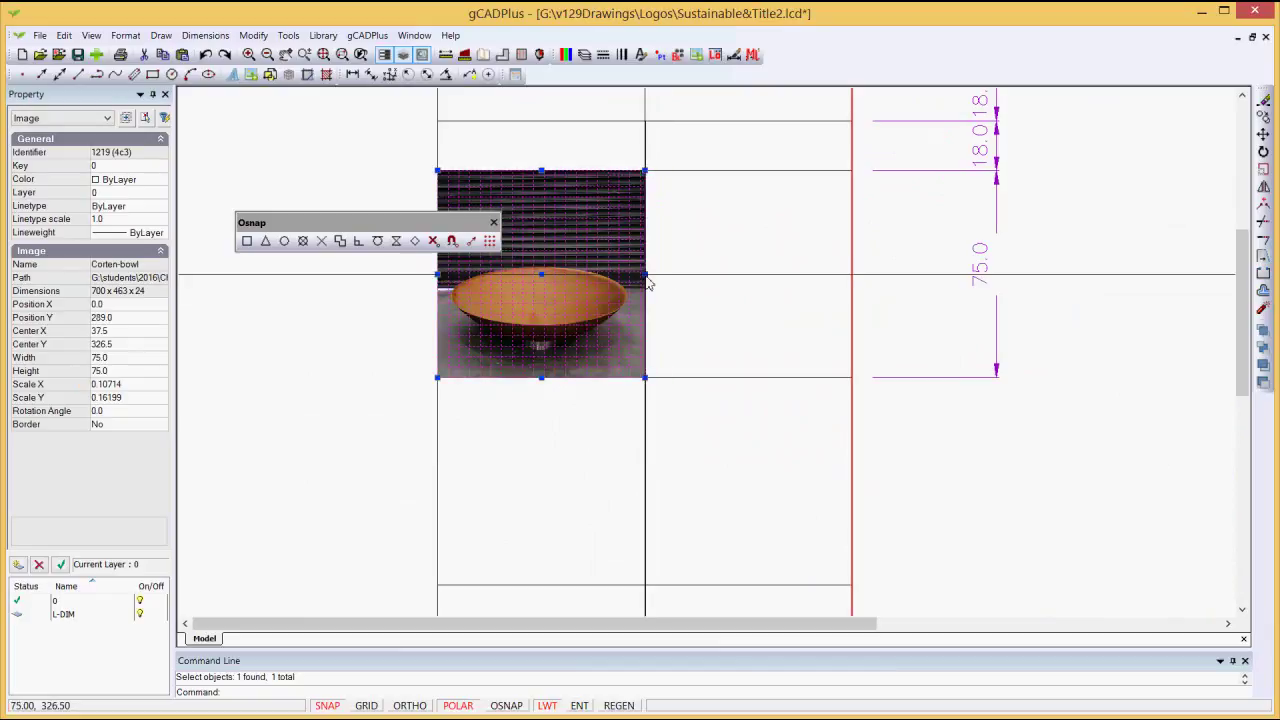
pyautogui.press('Escape')
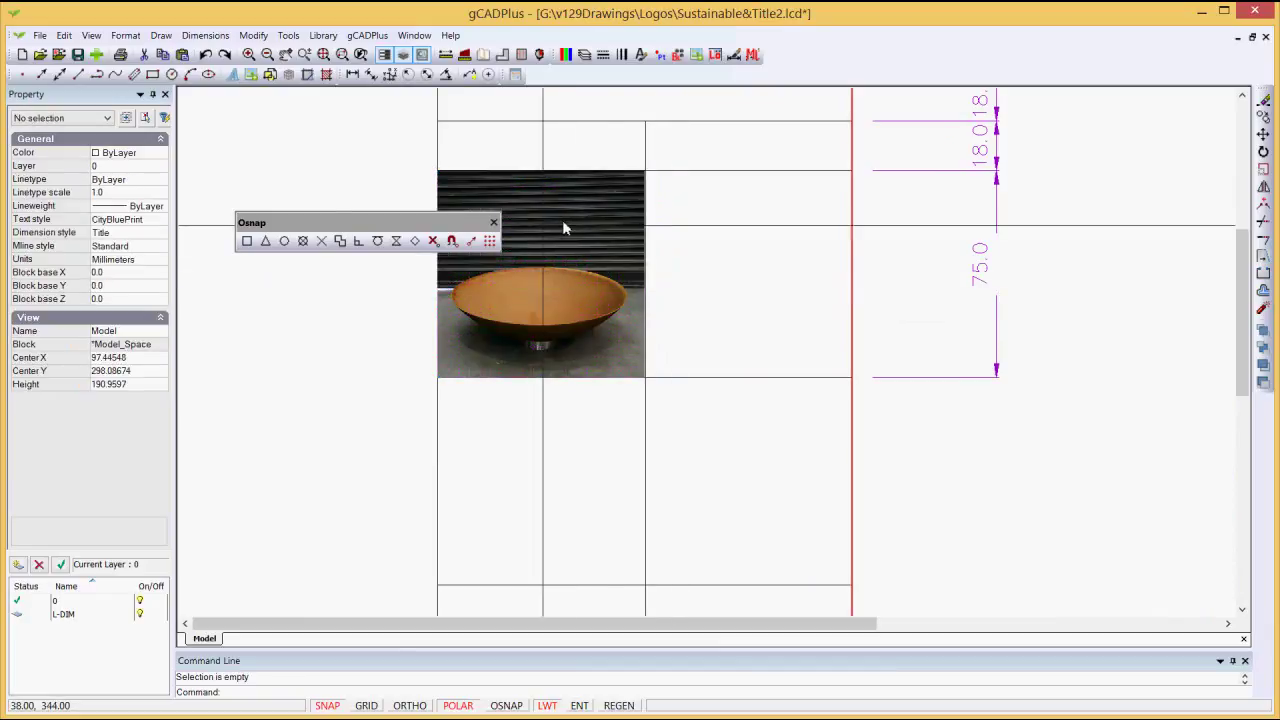
# Step: Select CrazyPavingBlue in the Raster Image manager and accept the insertion settings
pyautogui.click(161, 35)
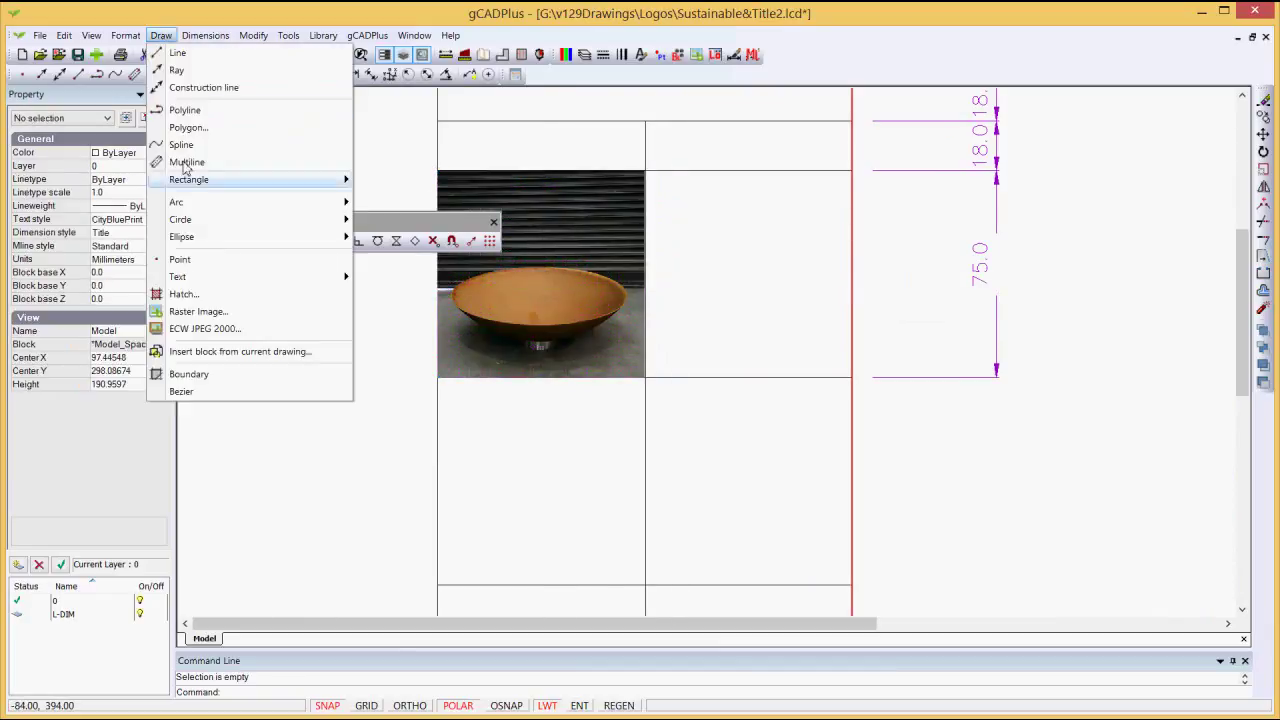
pyautogui.click(205, 312)
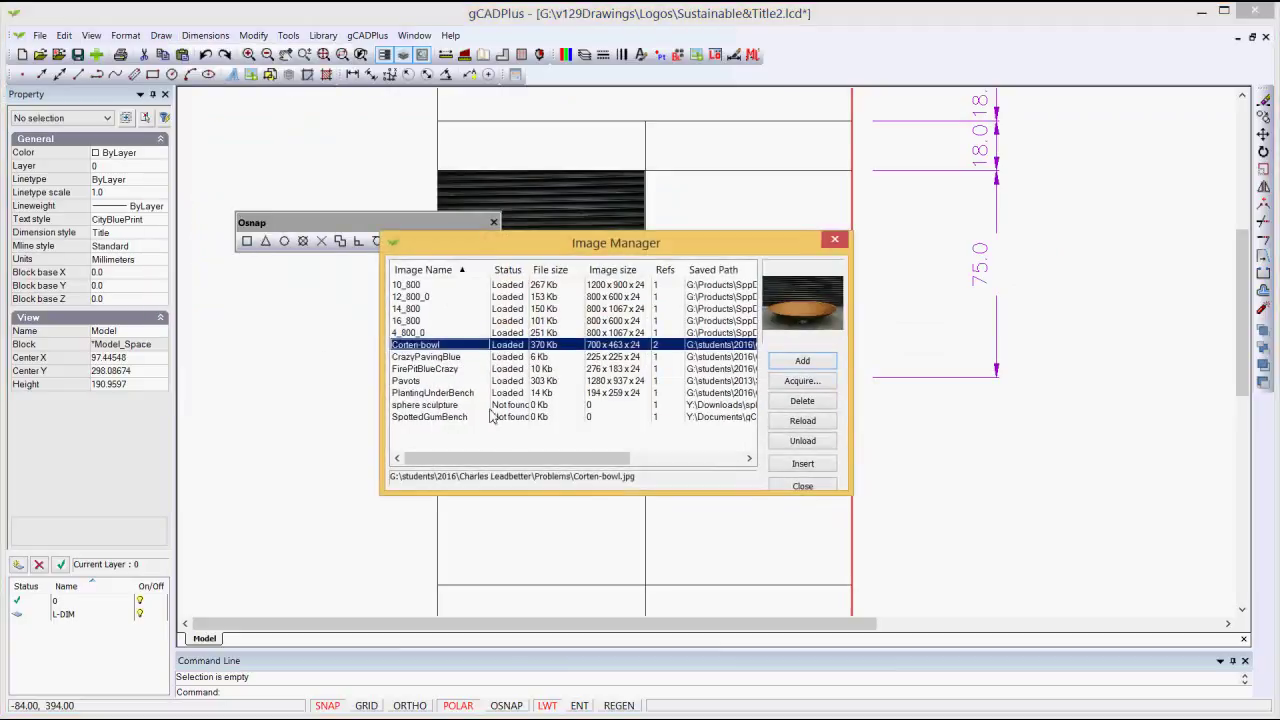
pyautogui.click(440, 369)
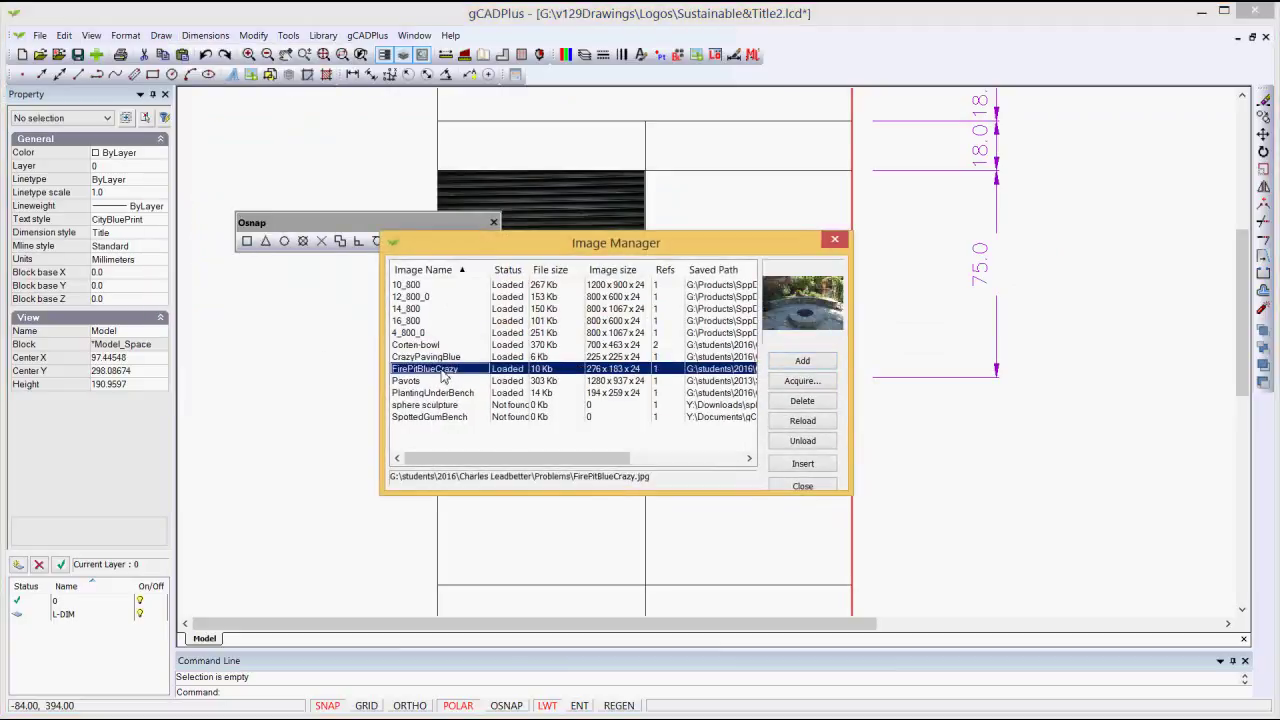
pyautogui.click(432, 357)
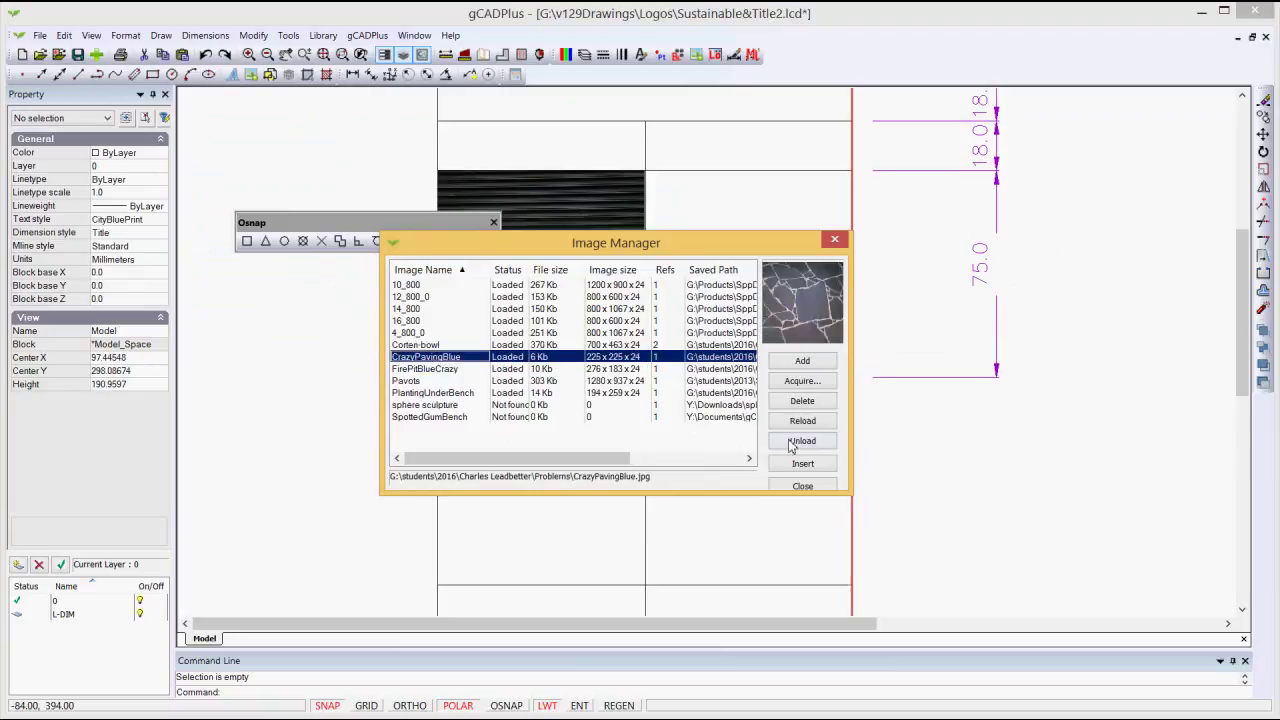
pyautogui.click(816, 466)
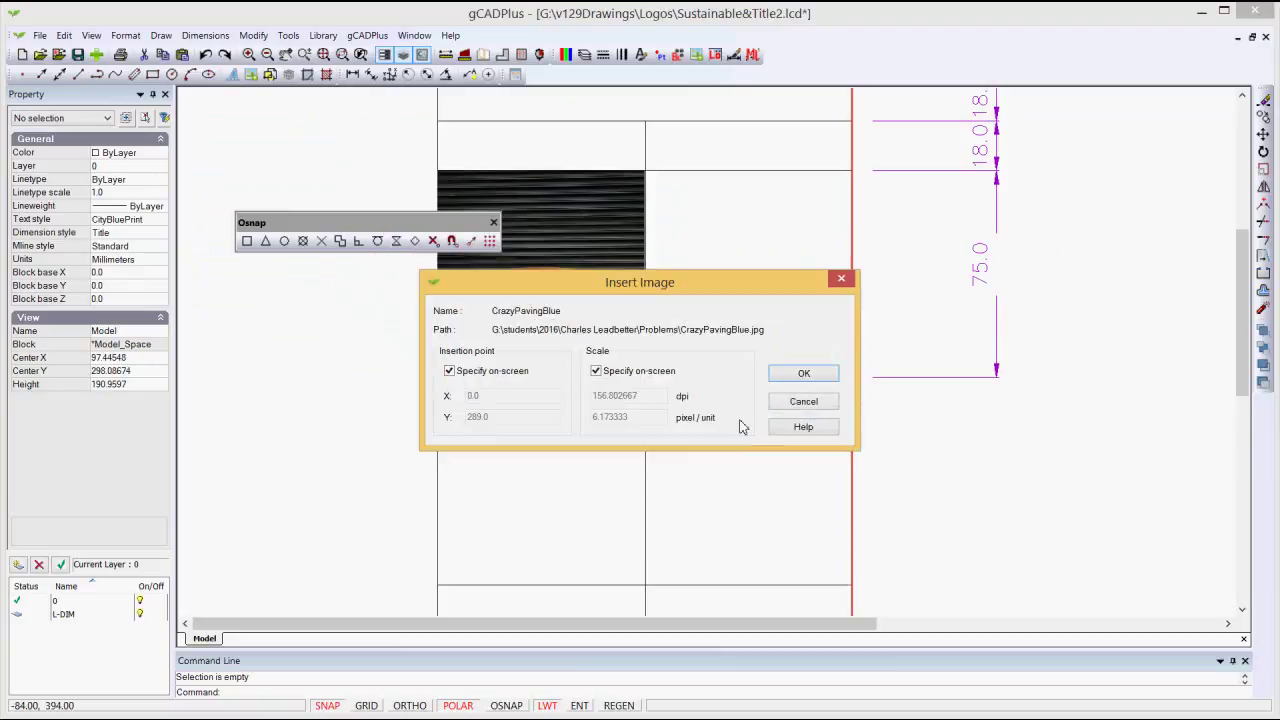
pyautogui.click(804, 378)
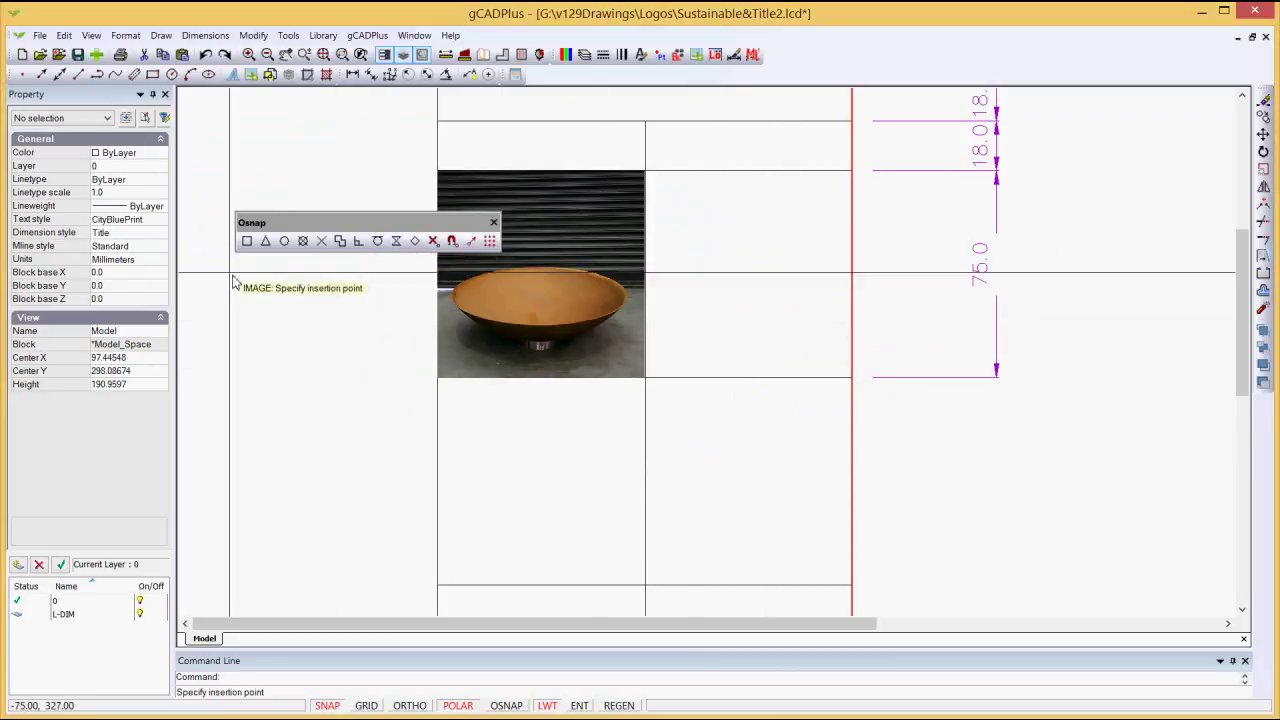
# Step: Place the paving photo from the cell corner to its opposite corner using intersection snap
pyautogui.click(321, 241)
pyautogui.click(645, 378)
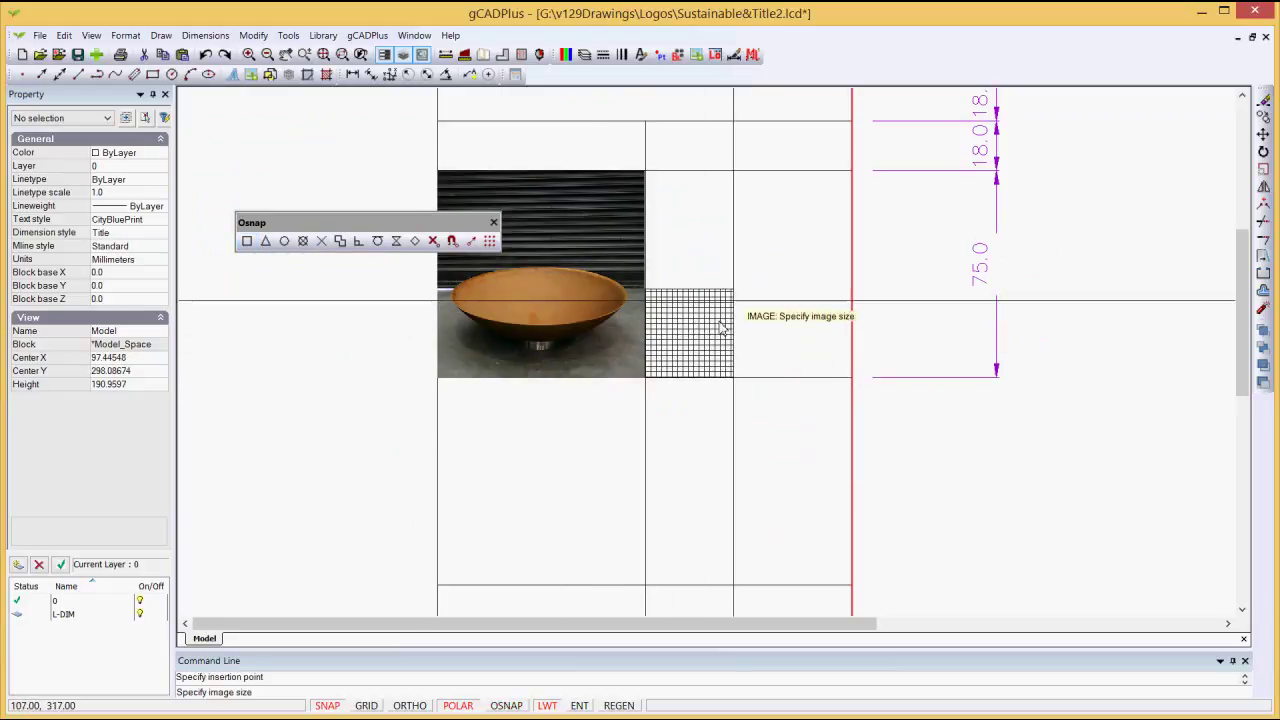
pyautogui.click(818, 178)
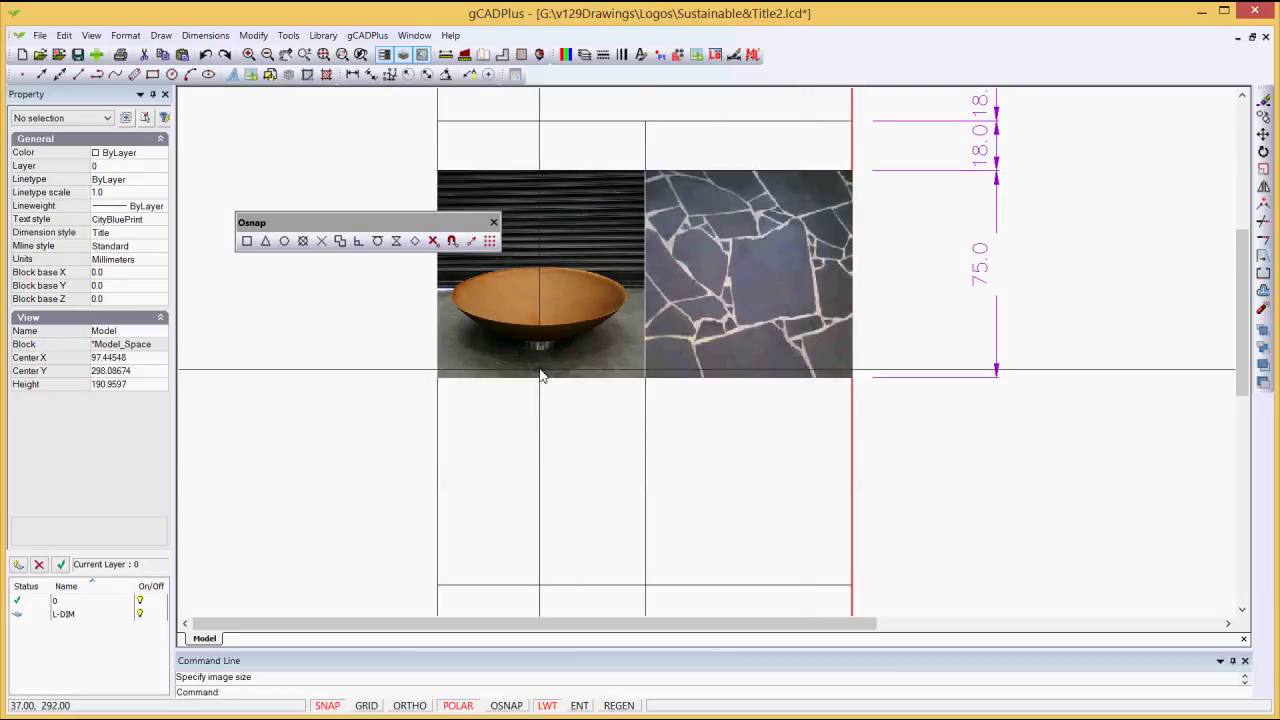
# Step: Delete the oversized 10_800 garden photo from the right-hand panel and select the Corten-bowl photo beneath
pyautogui.scroll(-1, 569, 387)
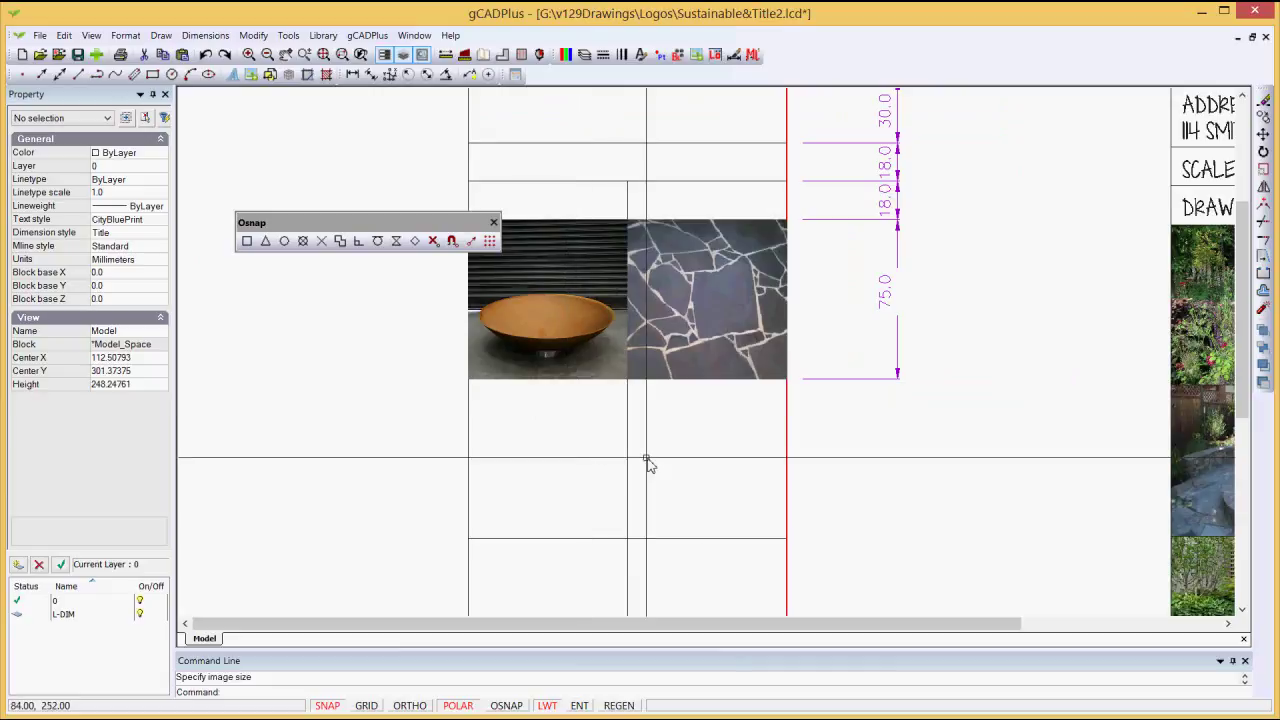
pyautogui.moveTo(651, 463); pyautogui.dragTo(614, 309, button='middle')
pyautogui.scroll(-1, 618, 320)
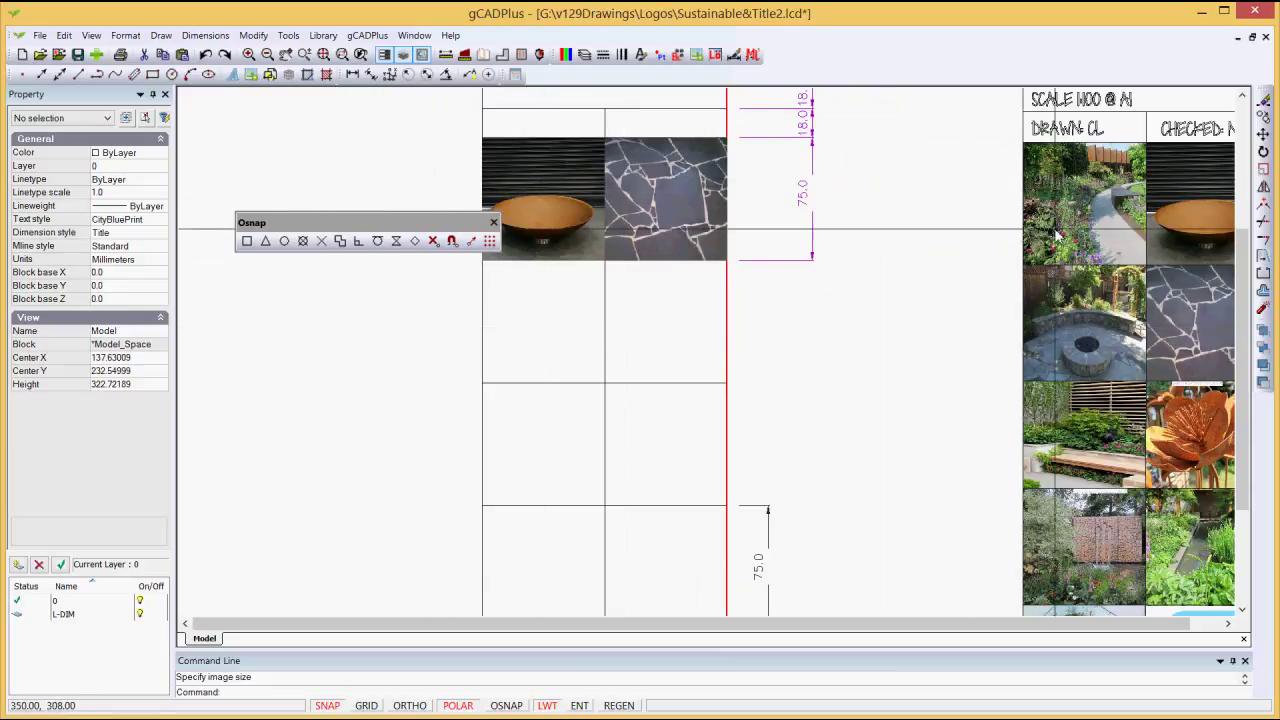
pyautogui.click(1058, 235)
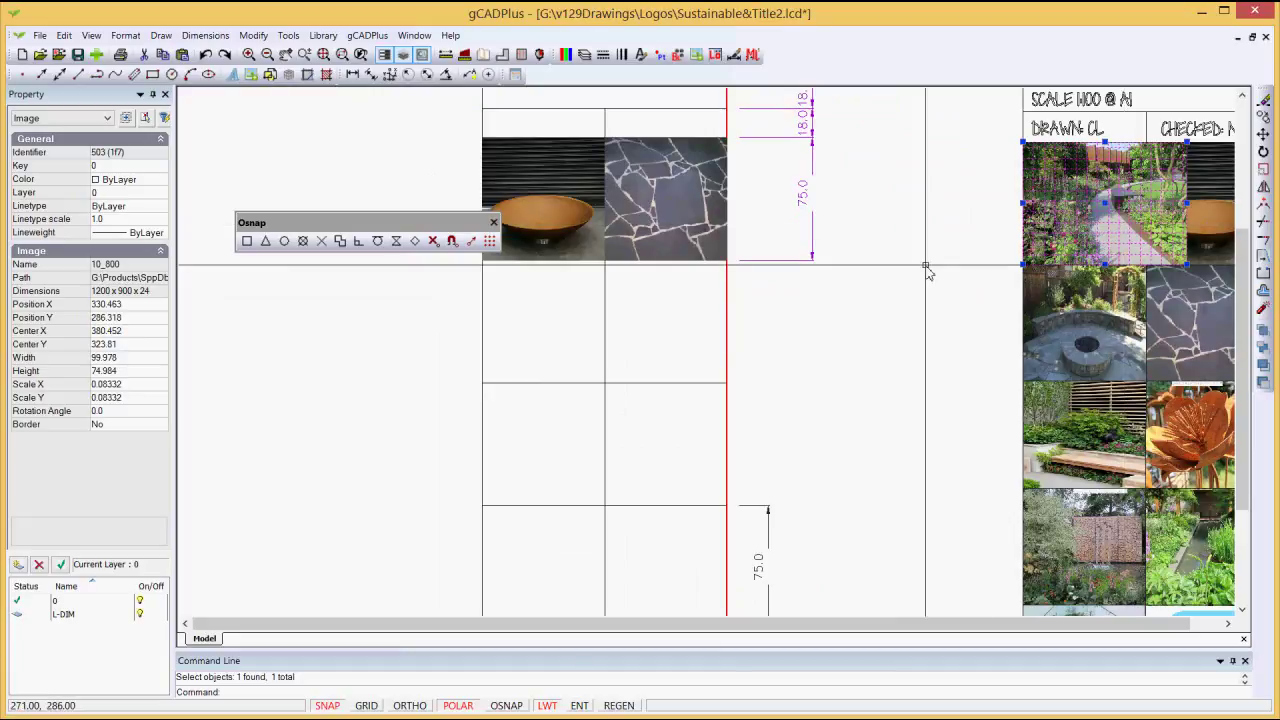
pyautogui.press('Delete')
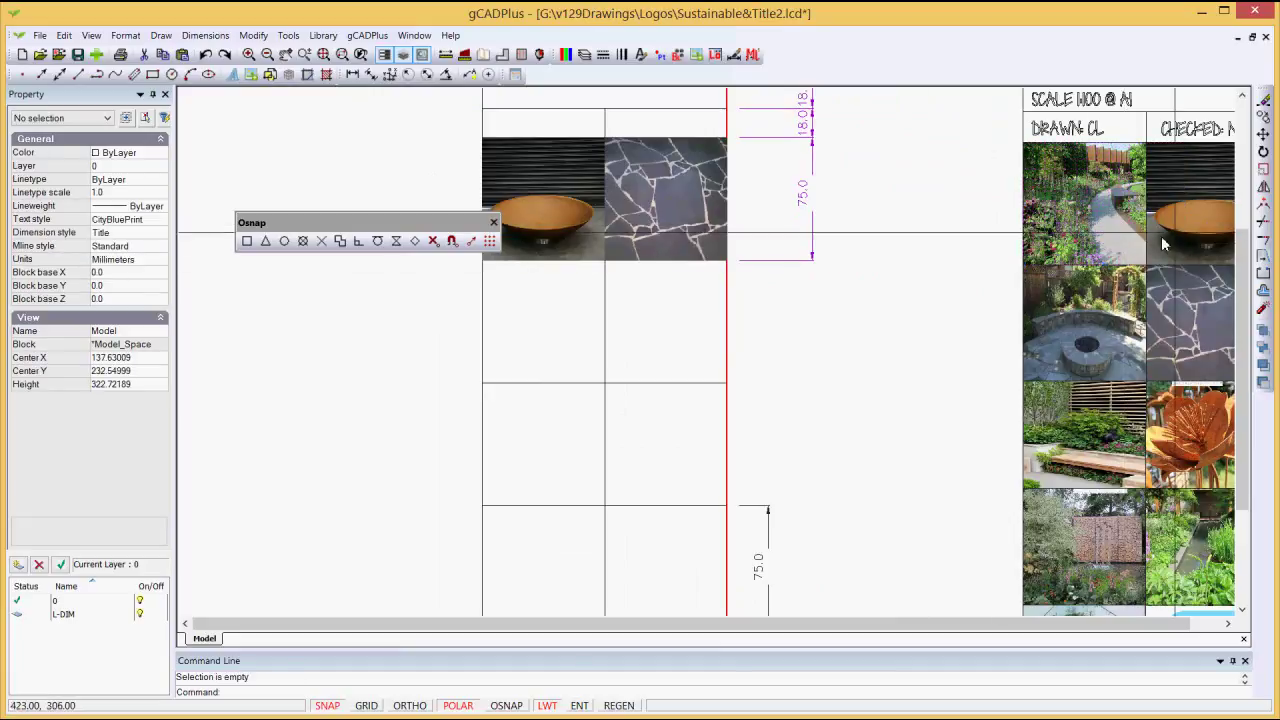
pyautogui.click(1170, 208)
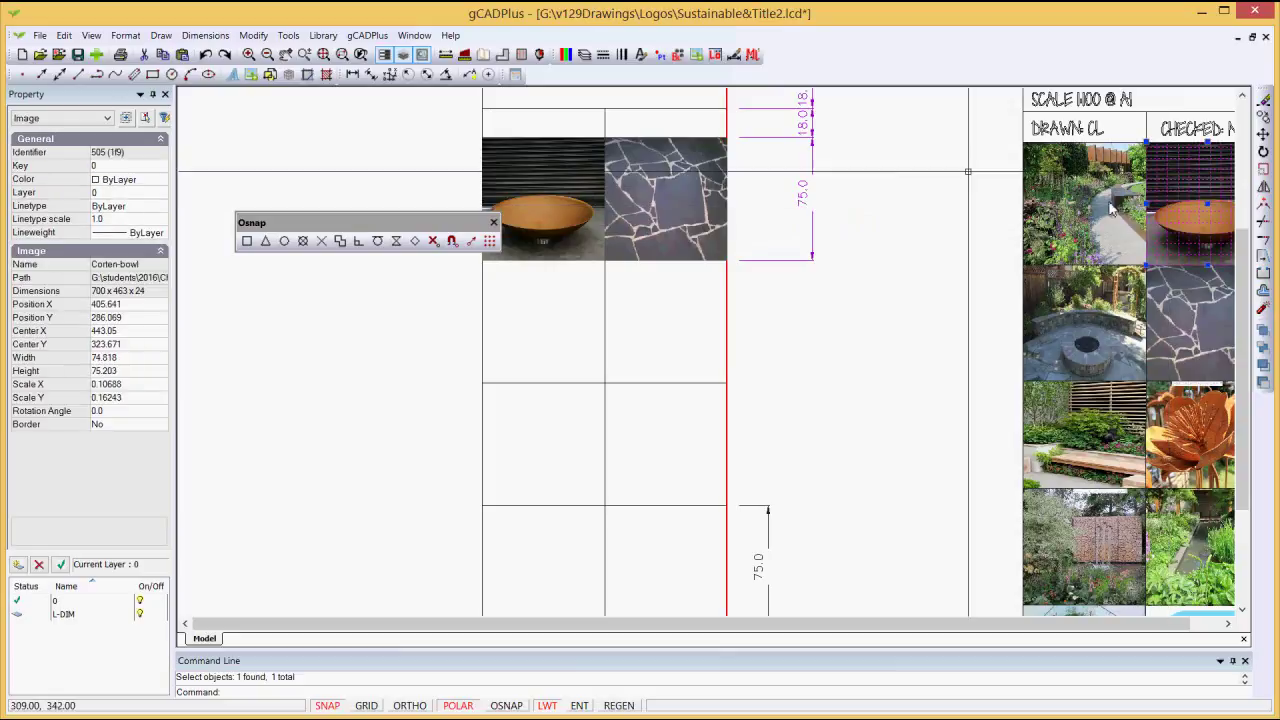
# Step: Bring the Corten-bowl photo to the front of the draw order and deselect it
pyautogui.click(289, 36)
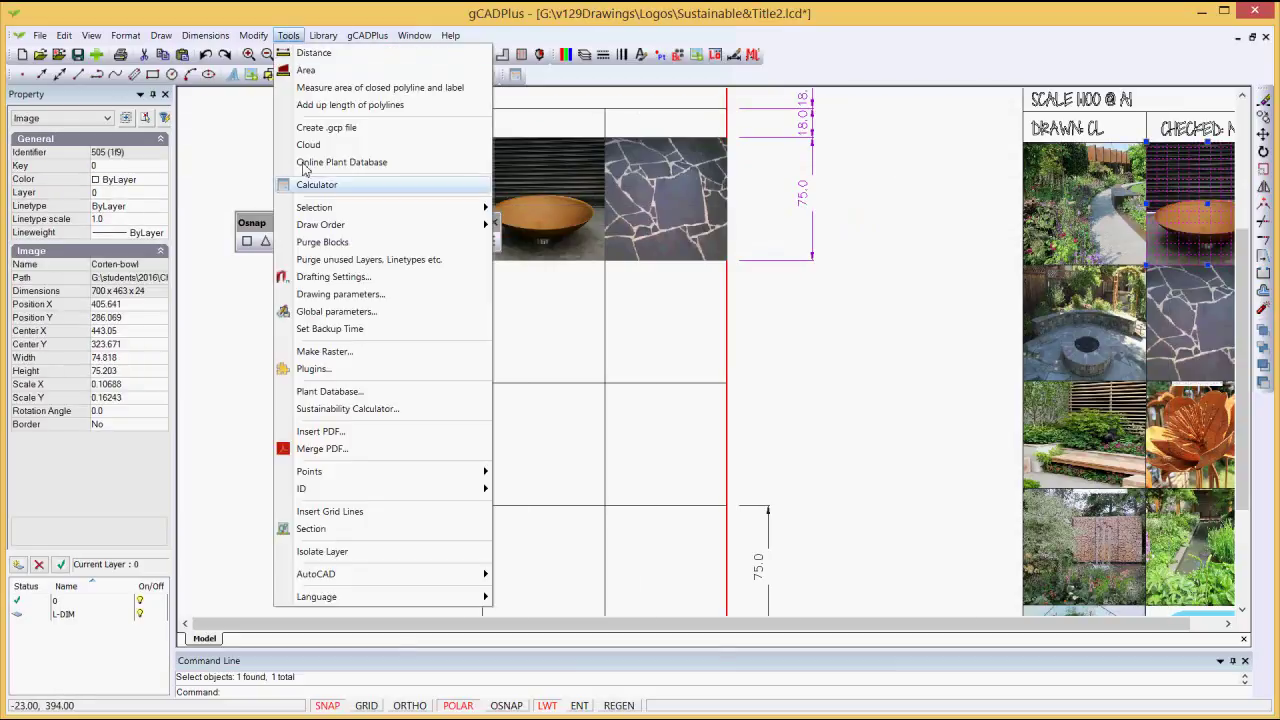
pyautogui.moveTo(466, 228)
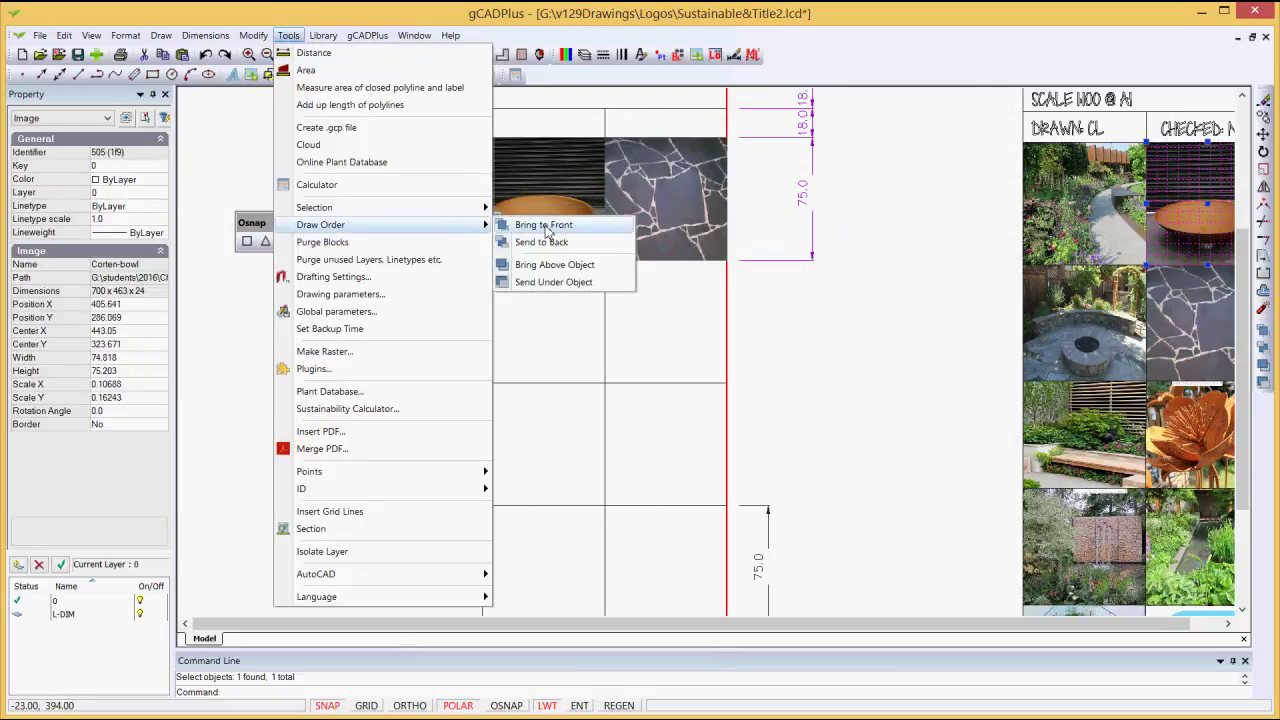
pyautogui.click(880, 357)
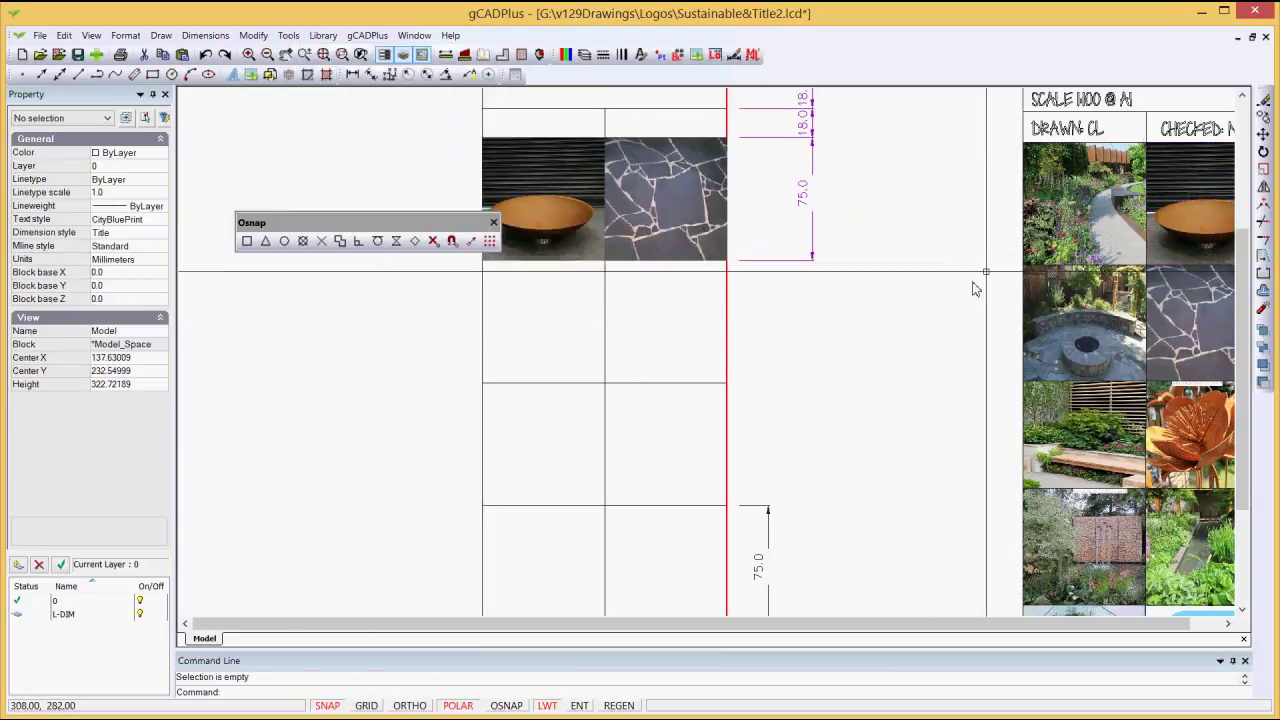
pyautogui.click(1080, 210)
pyautogui.press('Escape')
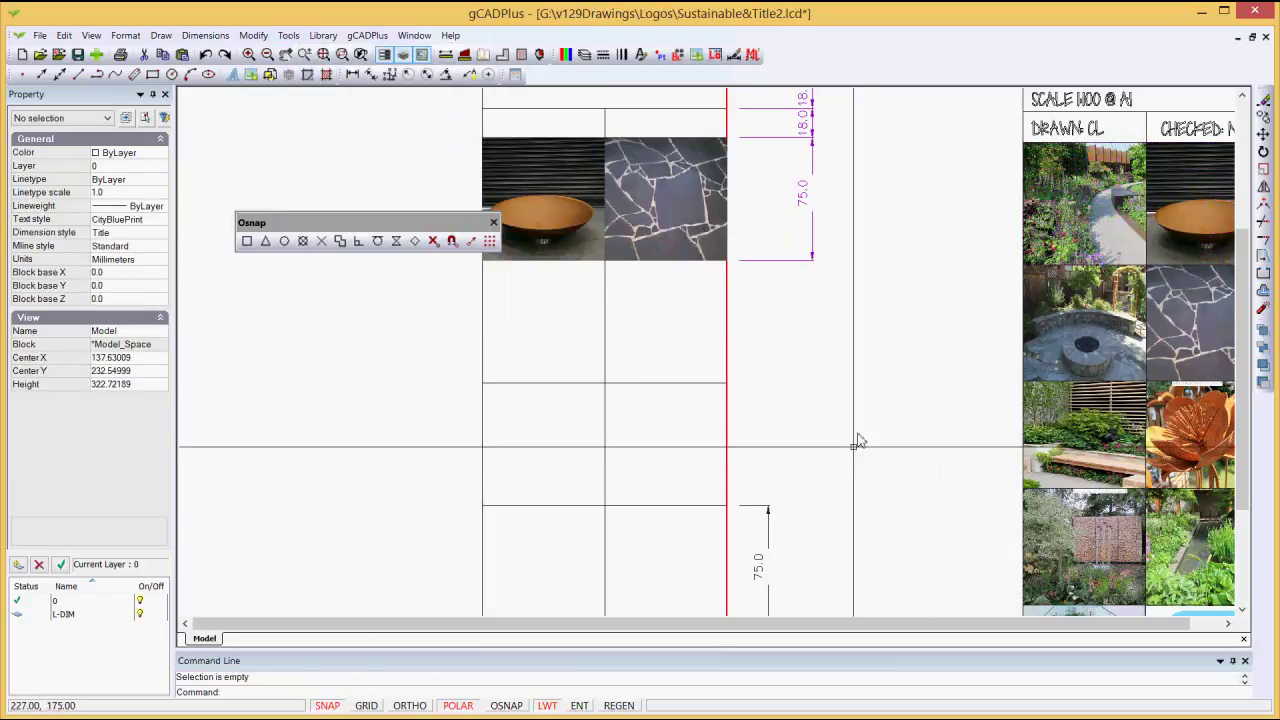
# Step: Zoom out over the title block and open the Draw menu to reach raster images
pyautogui.scroll(-2, 851, 459)
pyautogui.scroll(1, 823, 374)
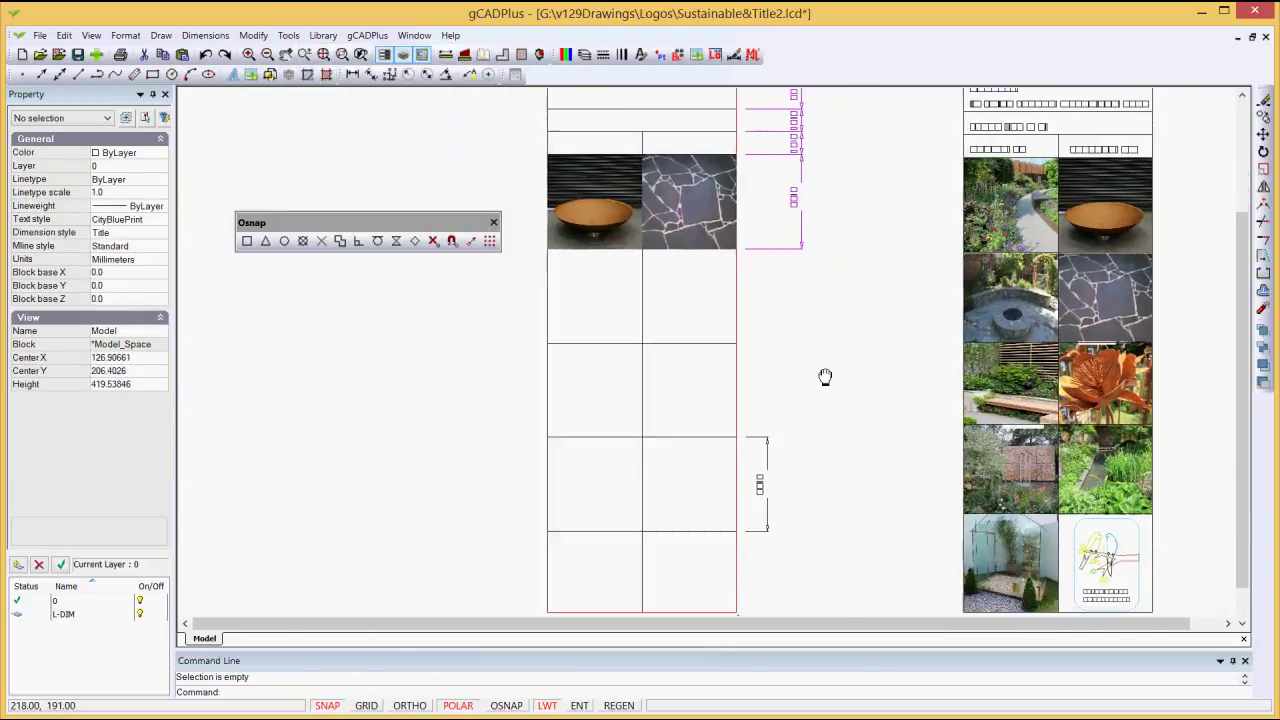
pyautogui.scroll(-1, 567, 258)
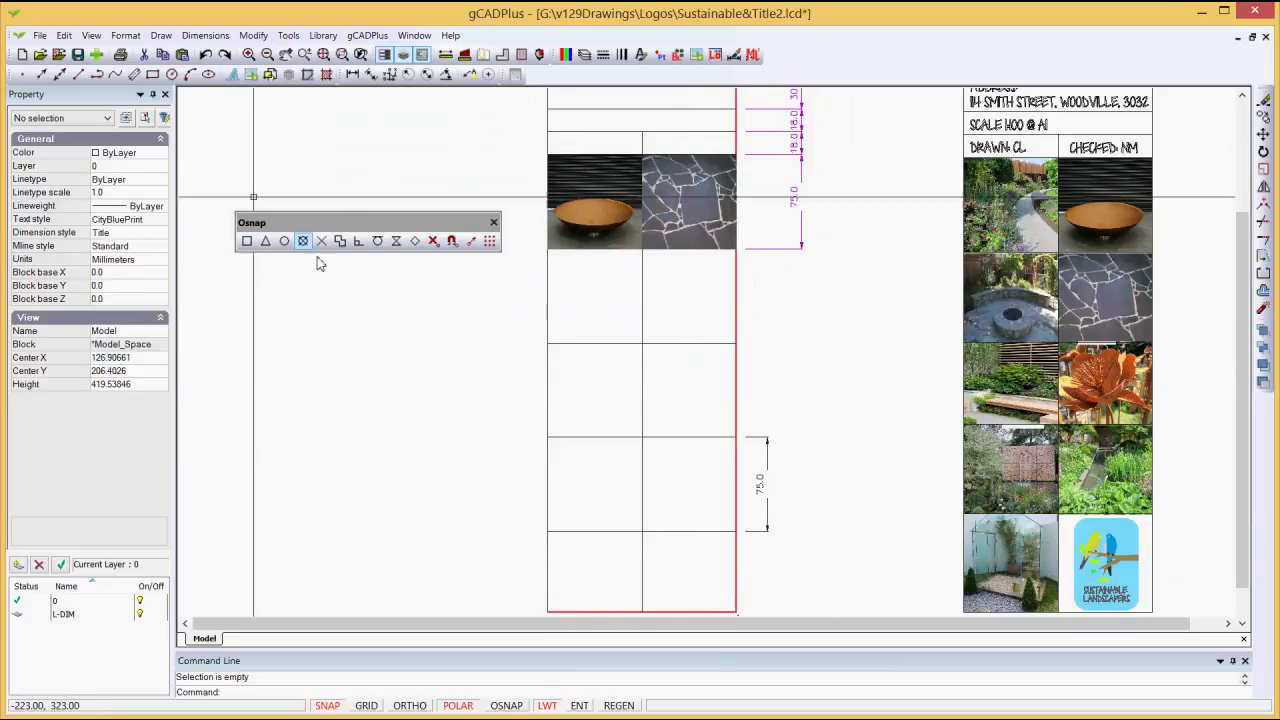
pyautogui.click(158, 37)
# Step: Pick the 12_800_0 garden-wall image in Image Manager and insert it with on-screen placement
pyautogui.click(207, 316)
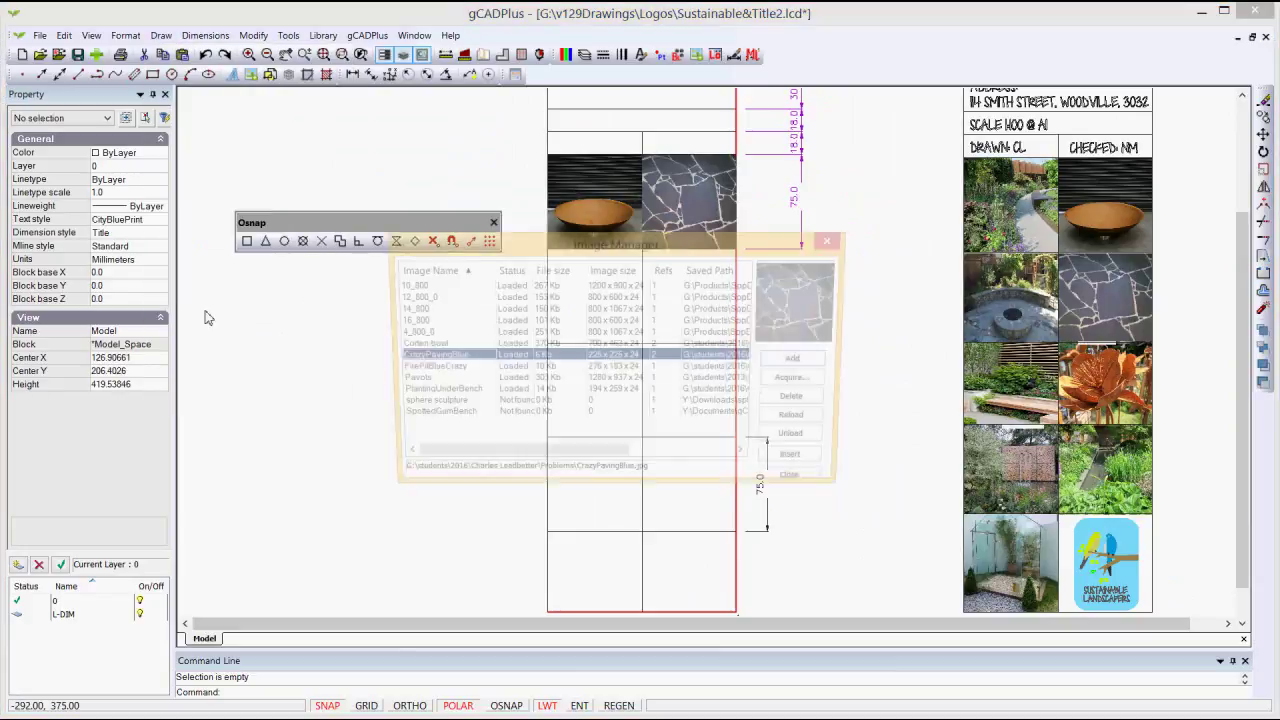
pyautogui.click(411, 321)
pyautogui.click(409, 312)
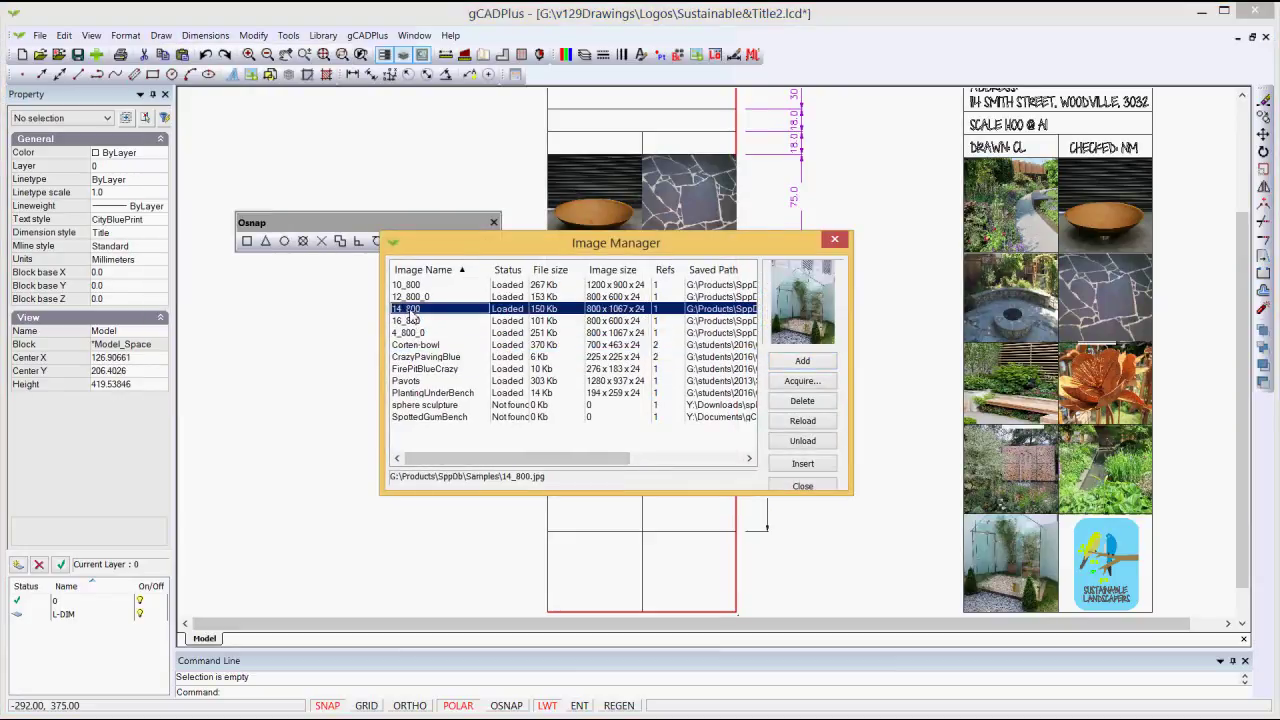
pyautogui.click(413, 297)
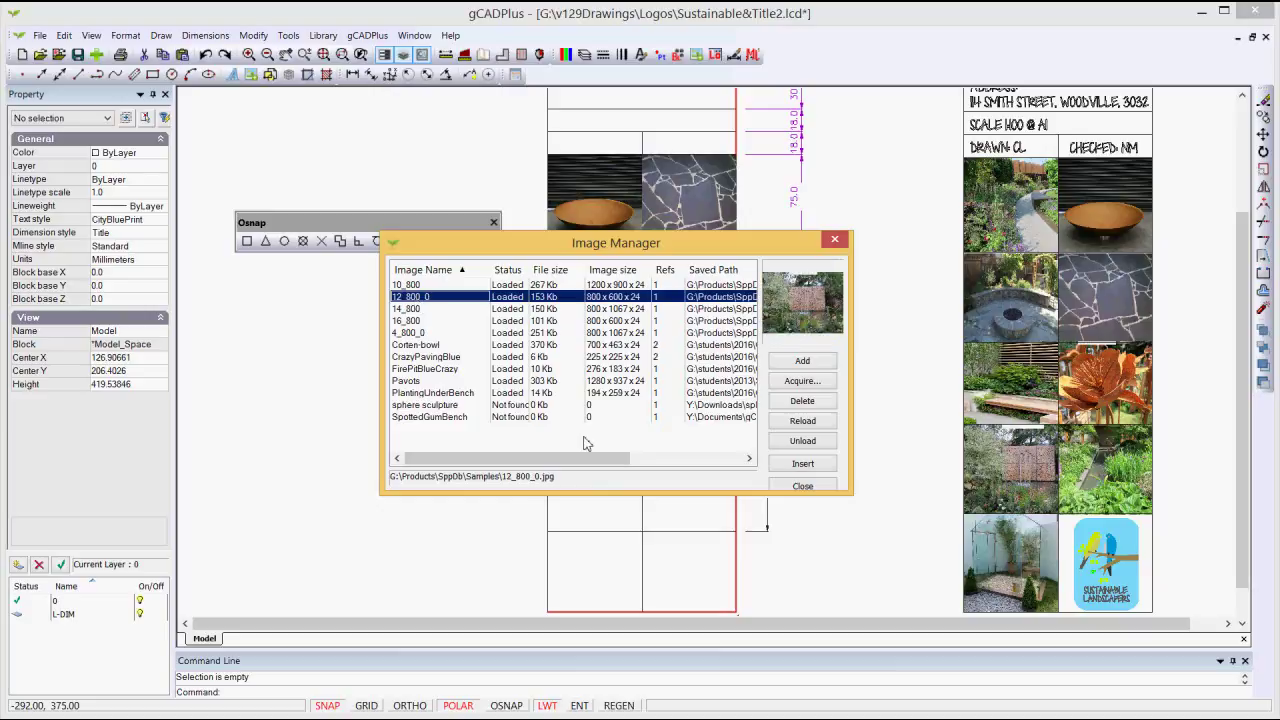
pyautogui.click(803, 464)
pyautogui.click(803, 373)
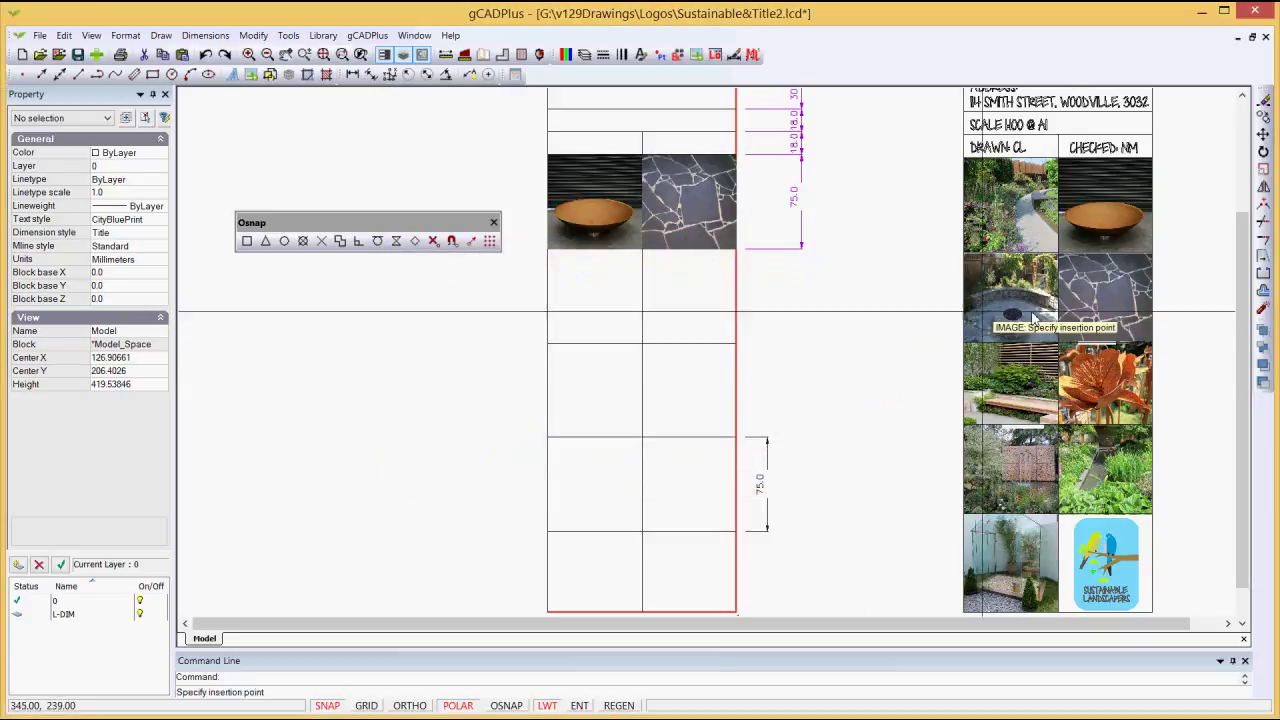
# Step: Place the wall photo at the cell corner, size it, and stretch its right edge to the grid edge
pyautogui.click(340, 241)
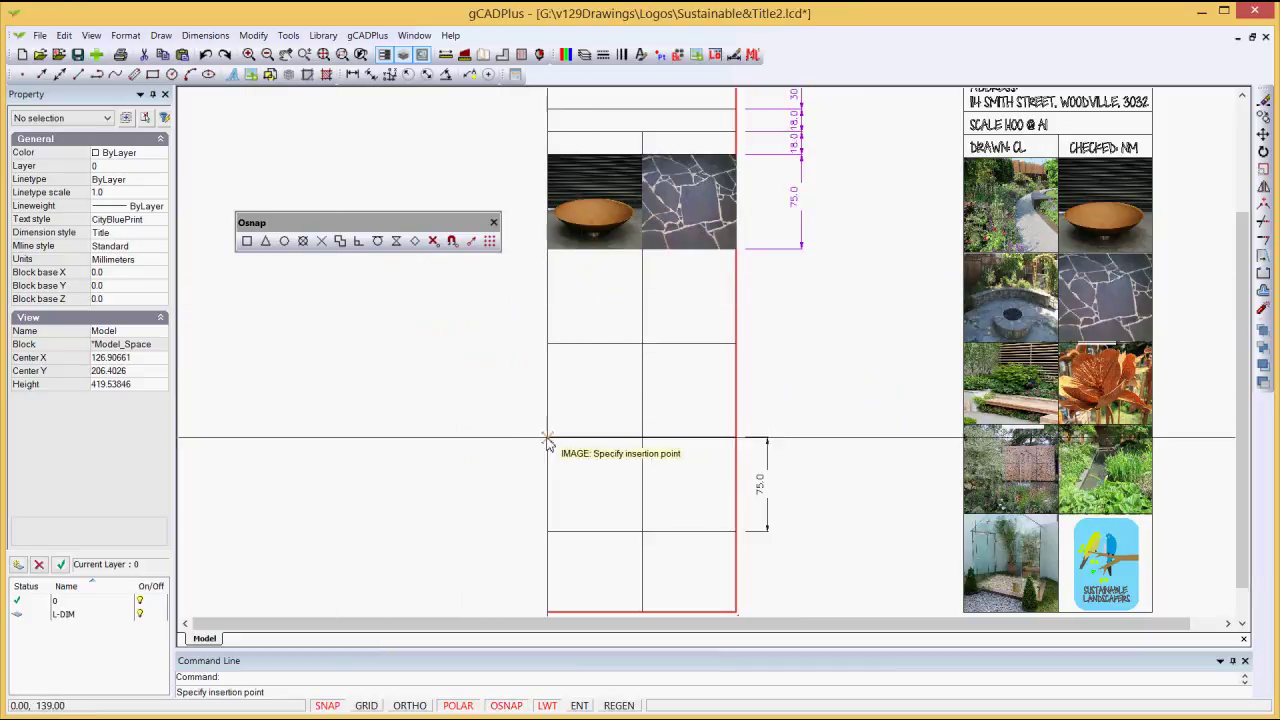
pyautogui.click(548, 437)
pyautogui.press('F3')
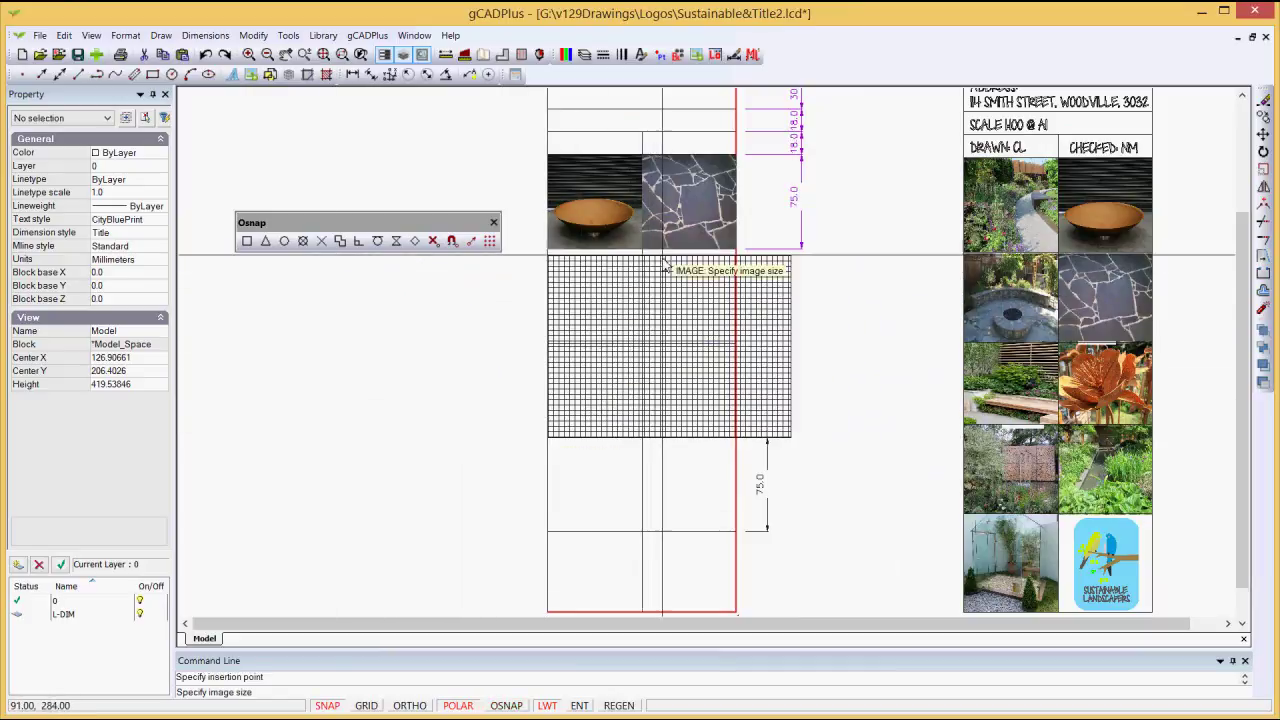
pyautogui.click(668, 257)
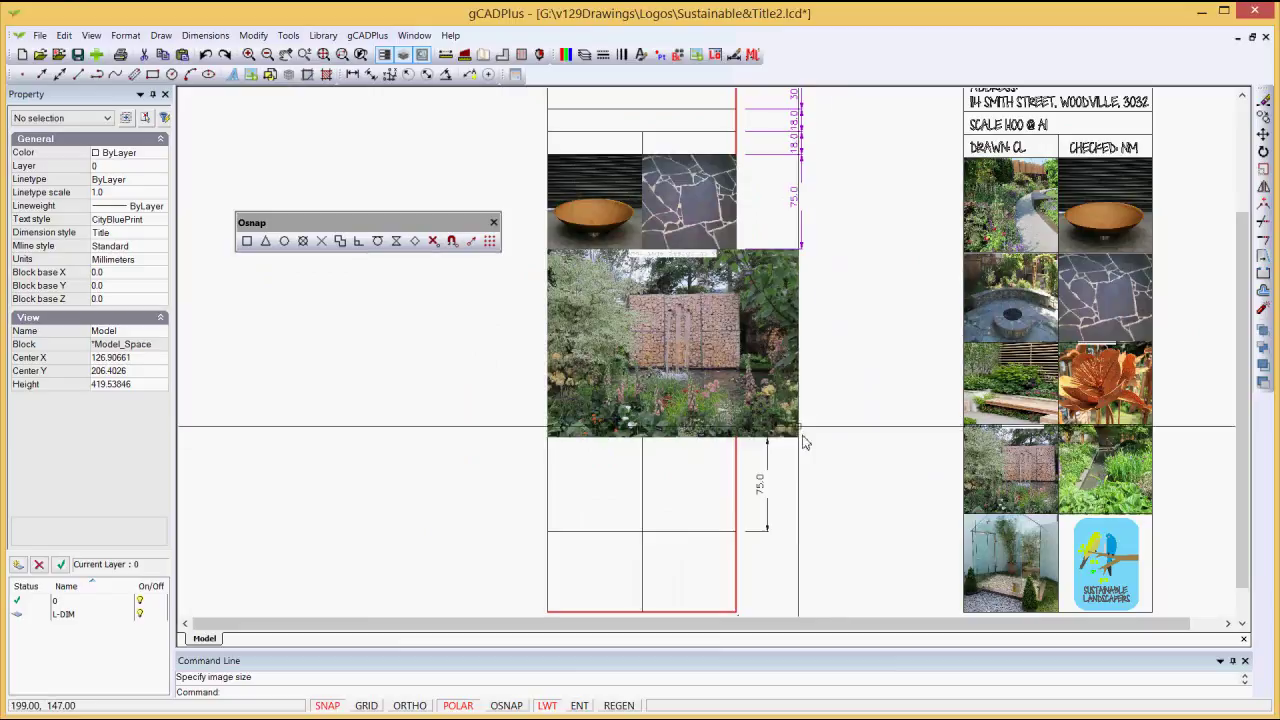
pyautogui.click(799, 379)
pyautogui.click(798, 343)
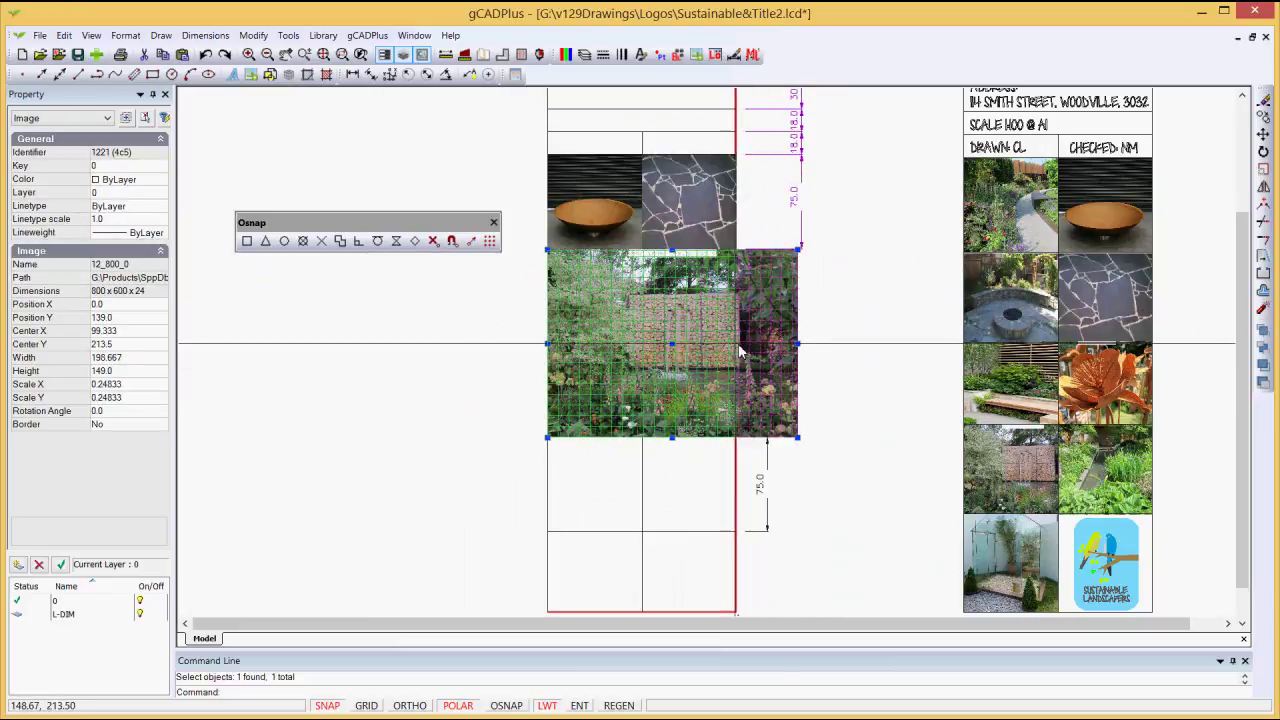
pyautogui.click(737, 350)
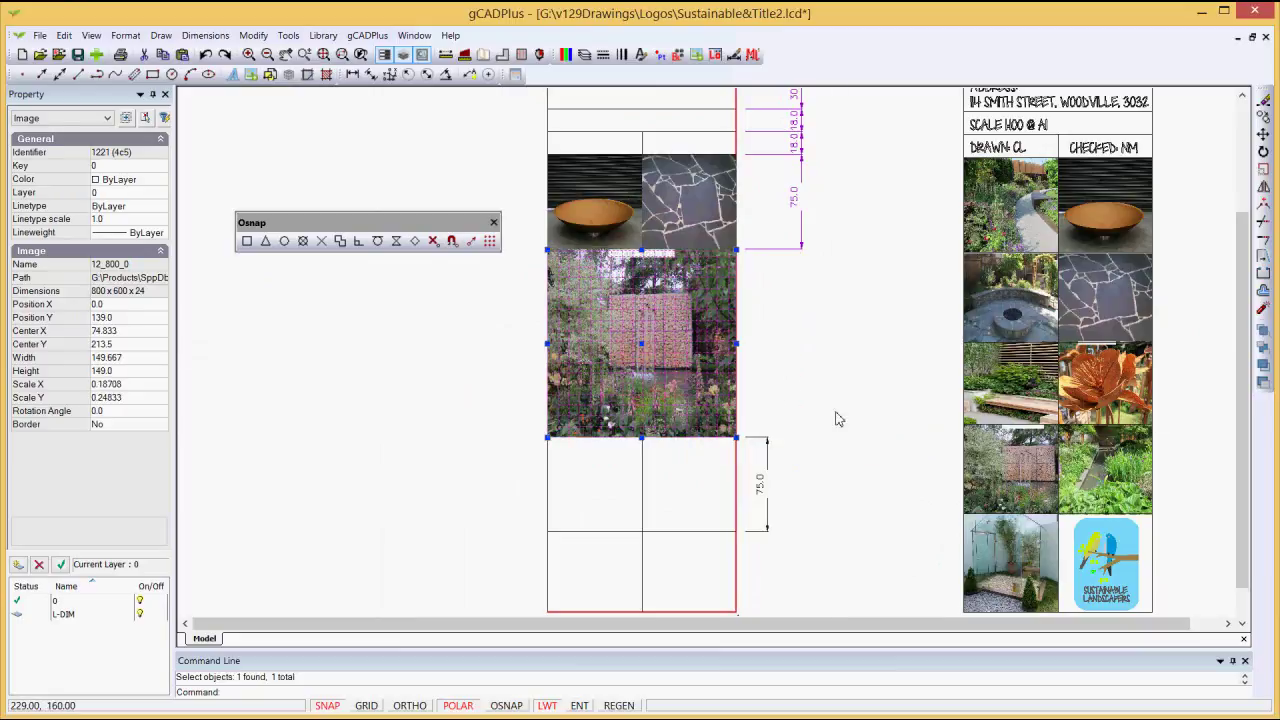
pyautogui.press('Escape')
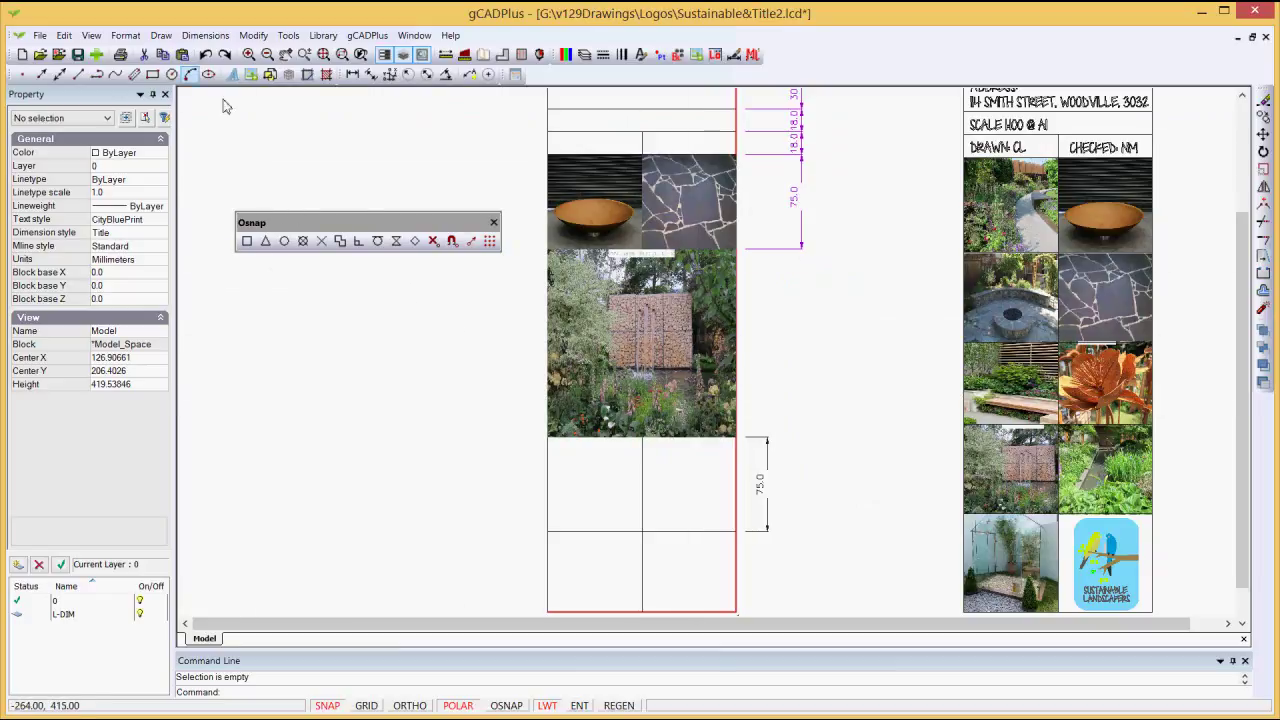
# Step: Choose the PlantingUnderBench image in Image Manager and insert it with on-screen placement
pyautogui.click(171, 41)
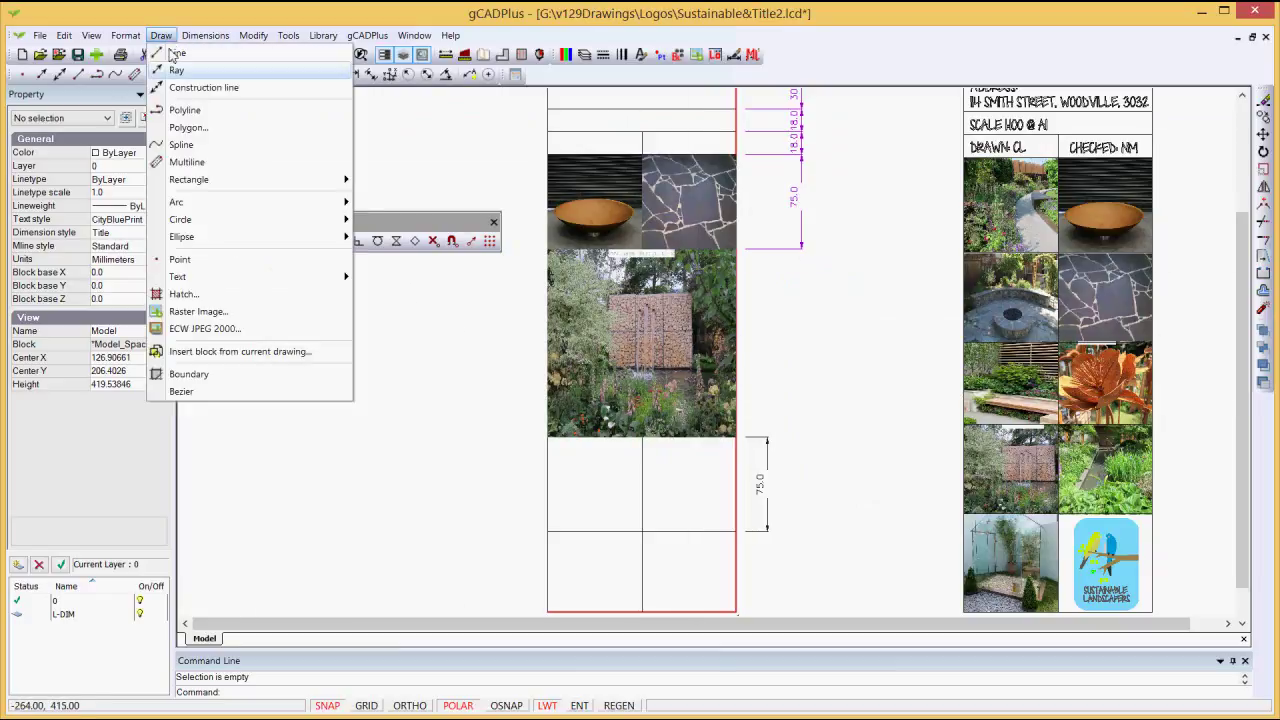
pyautogui.click(236, 316)
pyautogui.click(475, 418)
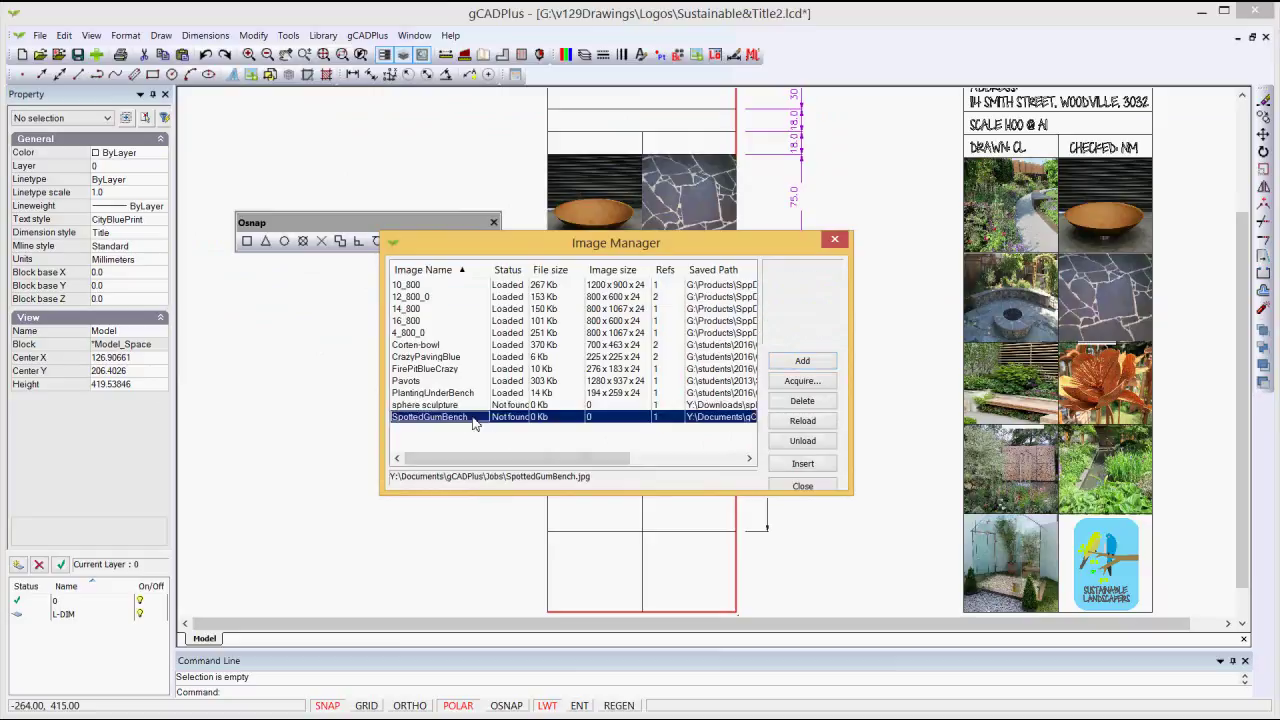
pyautogui.click(462, 407)
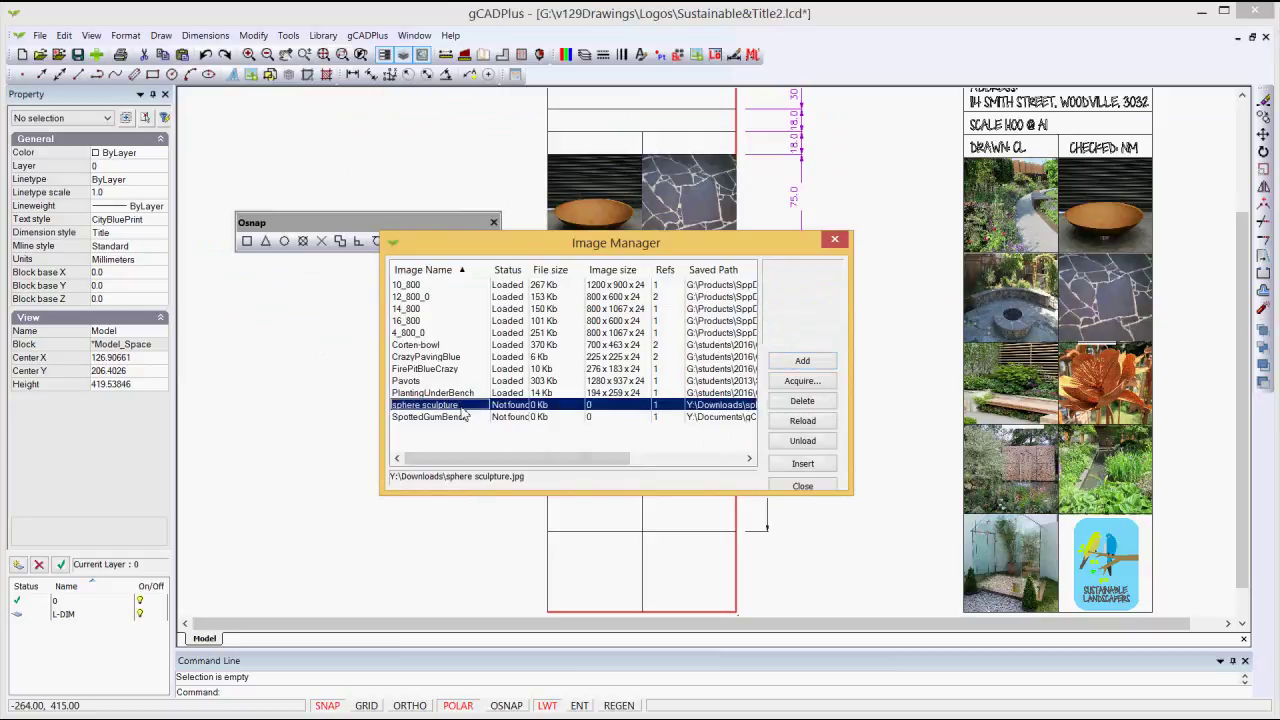
pyautogui.click(455, 393)
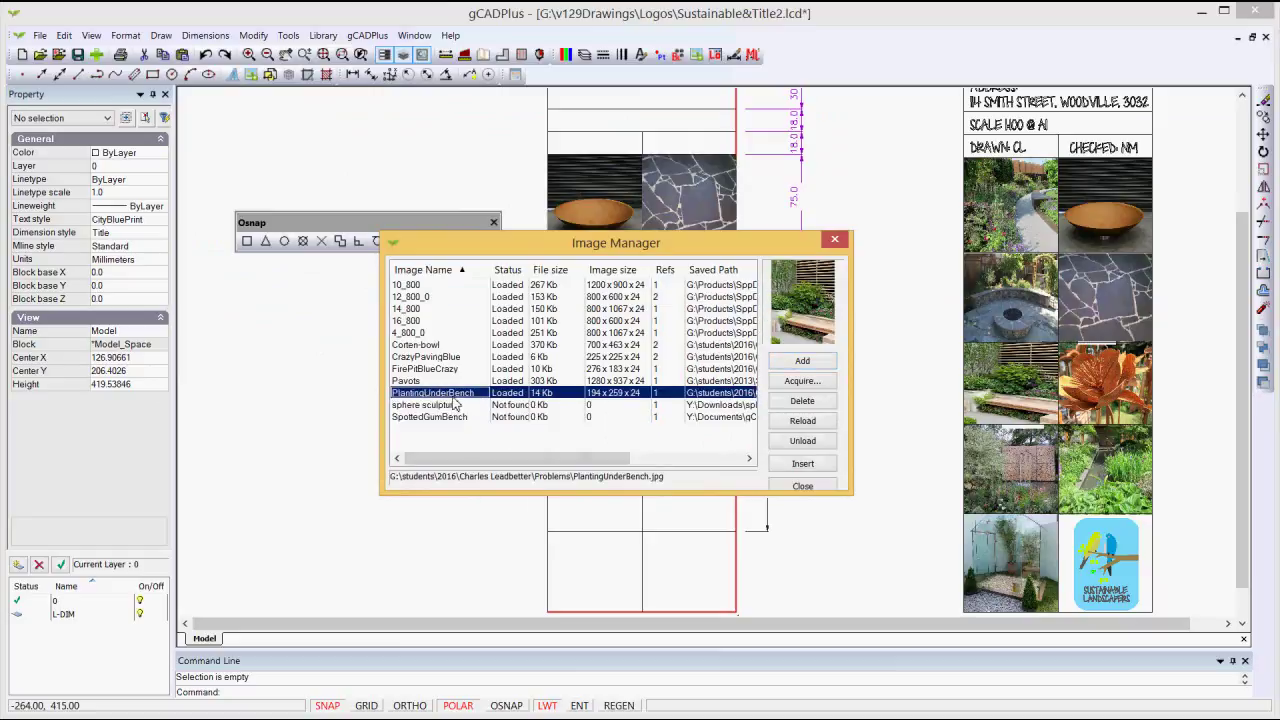
pyautogui.click(808, 463)
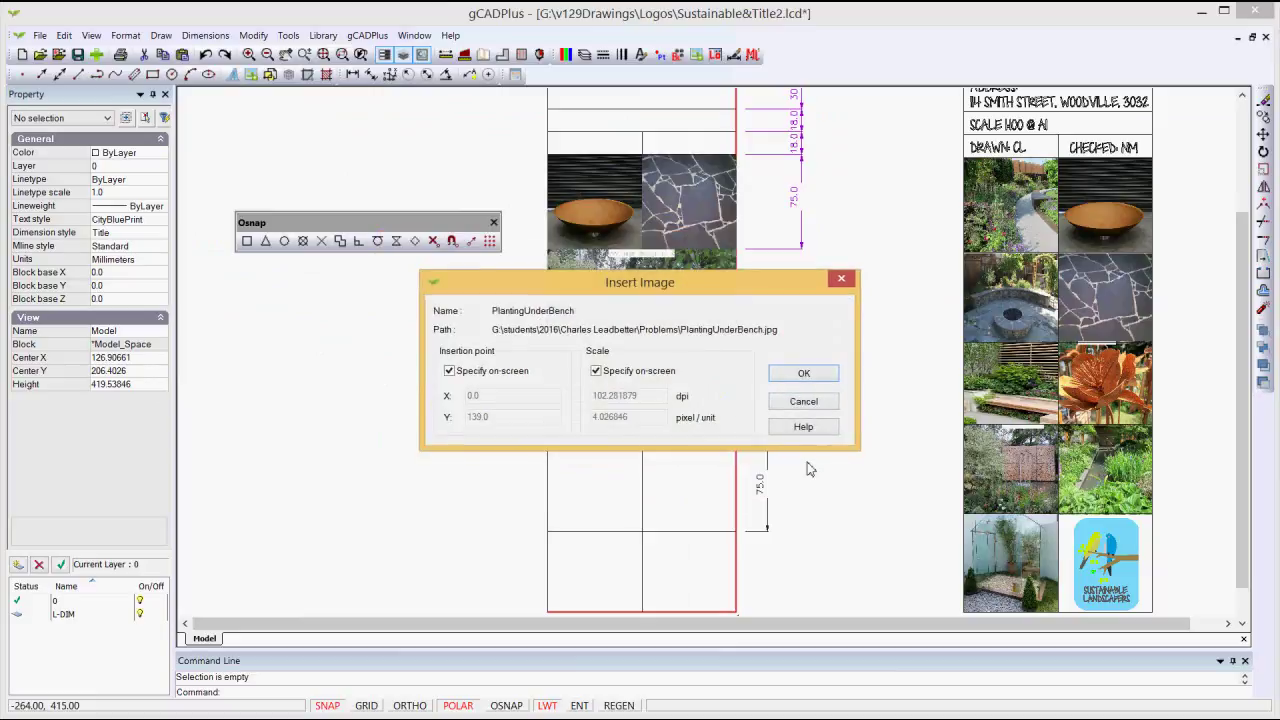
pyautogui.click(804, 374)
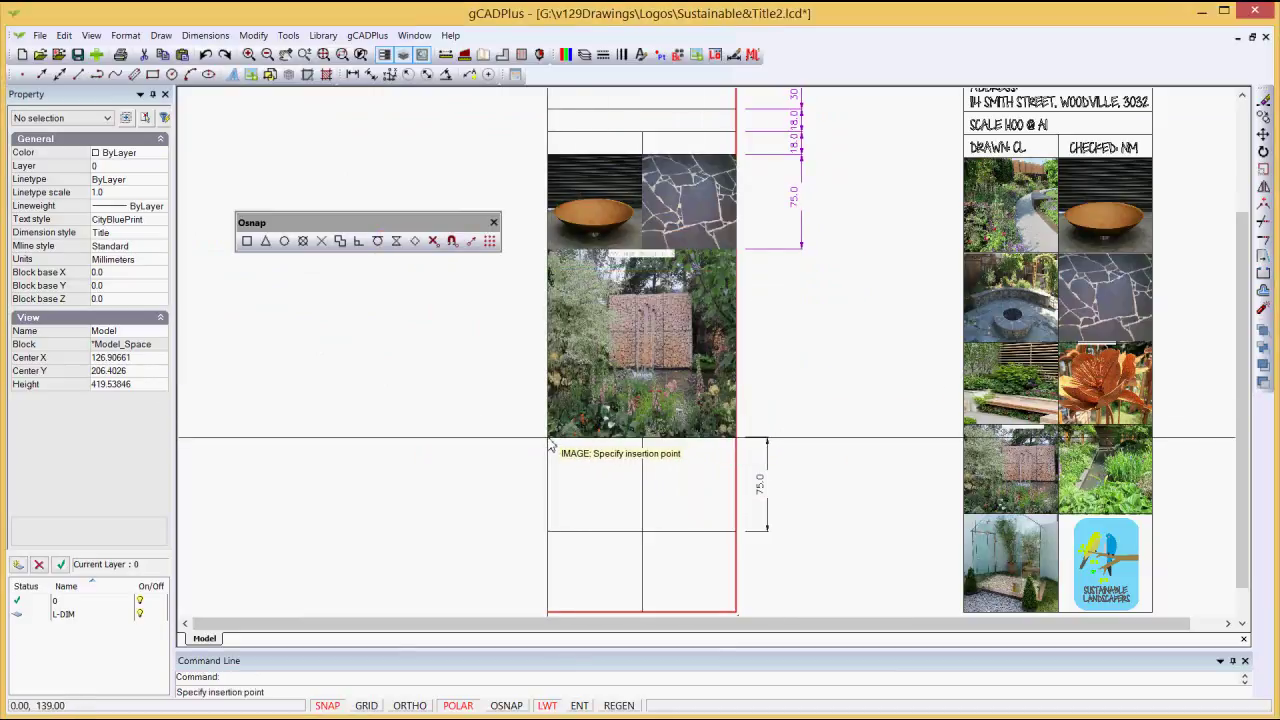
# Step: Place PlantingUnderBench at 0,139, 75 wide in the left cell, then select the panel's grid line
pyautogui.click(549, 440)
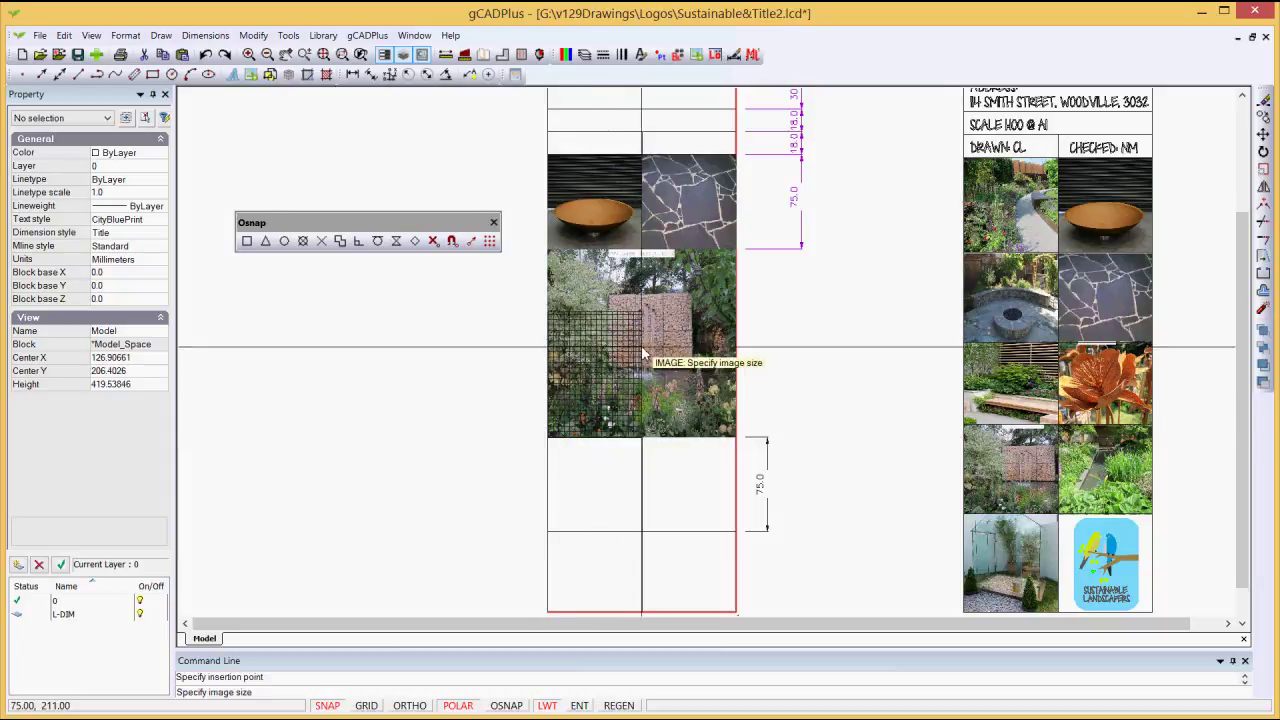
pyautogui.click(643, 350)
pyautogui.moveTo(479, 454); pyautogui.dragTo(455, 510)
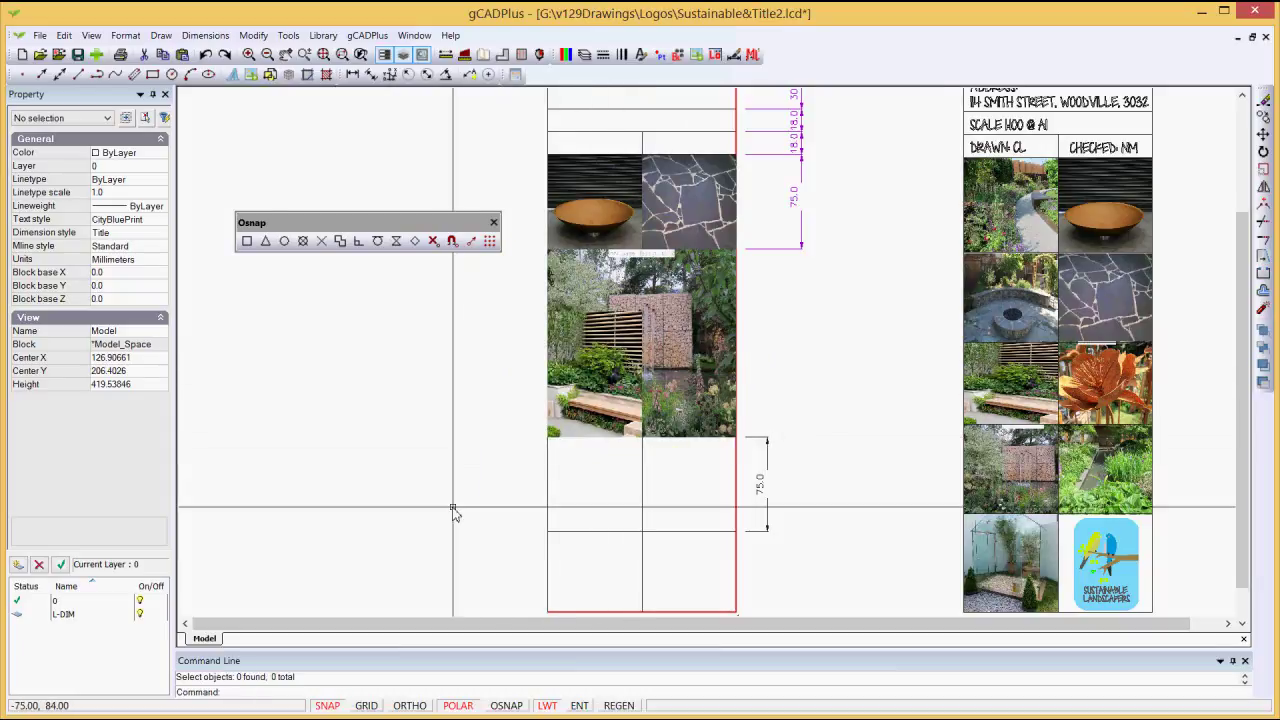
pyautogui.click(601, 405)
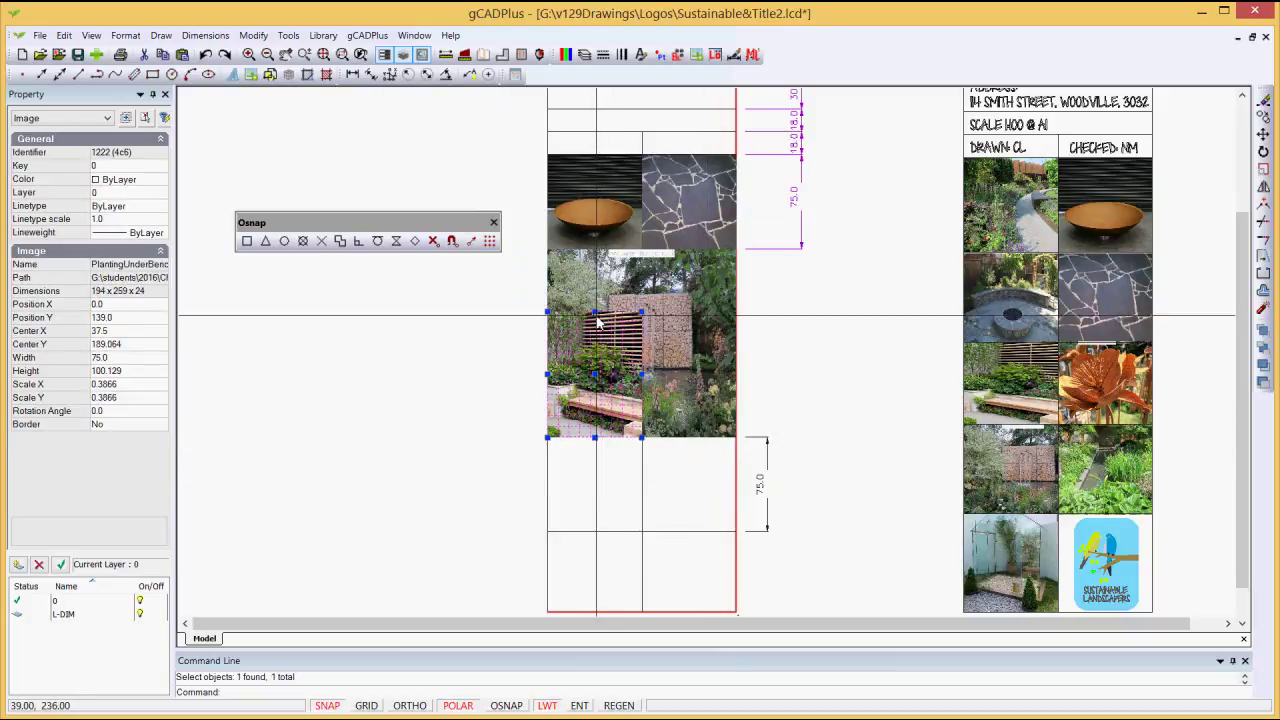
pyautogui.press('Escape')
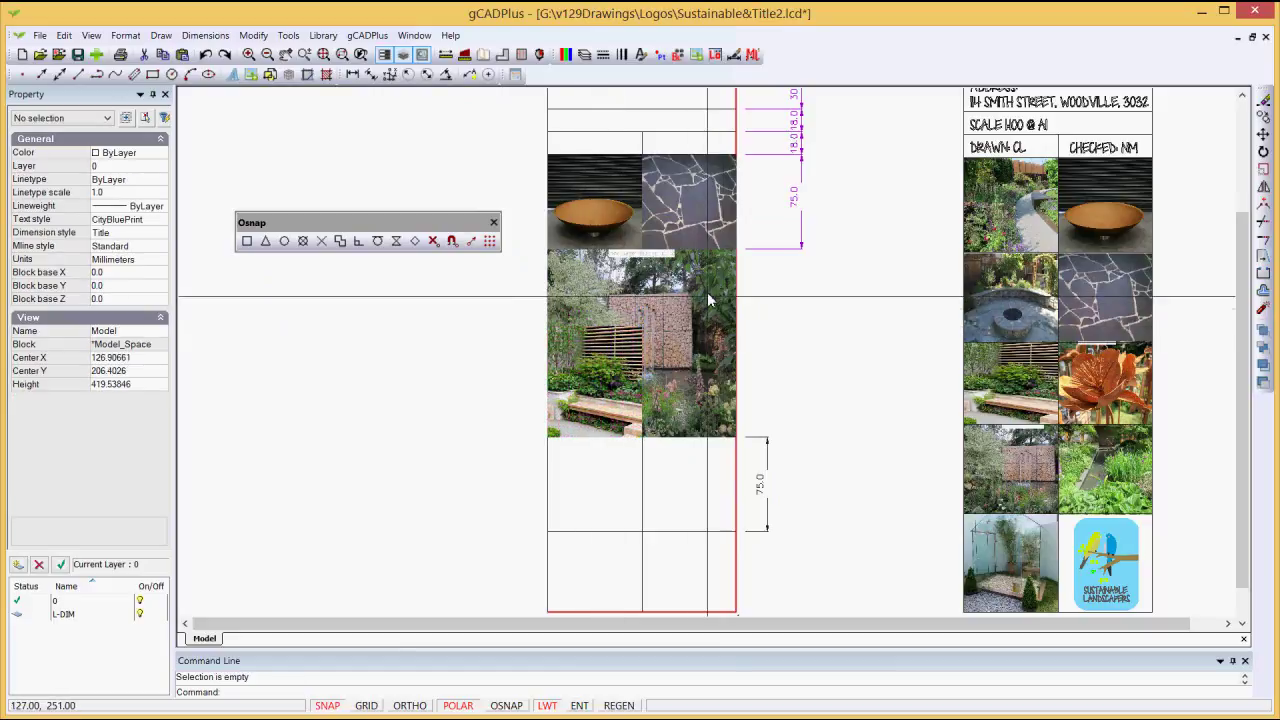
pyautogui.click(597, 305)
pyautogui.moveTo(597, 305); pyautogui.dragTo(791, 386)
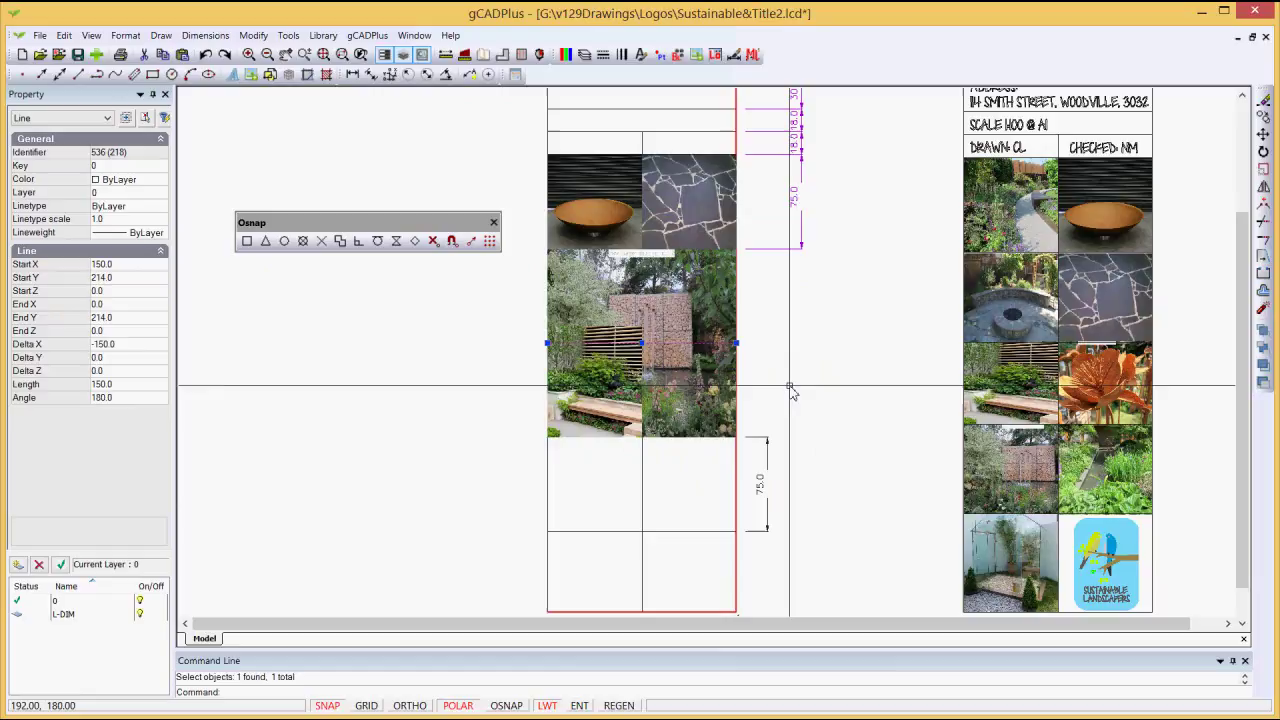
# Step: Bring the 150-long grid line at height 214 in front of the photos
pyautogui.click(288, 35)
pyautogui.moveTo(397, 226)
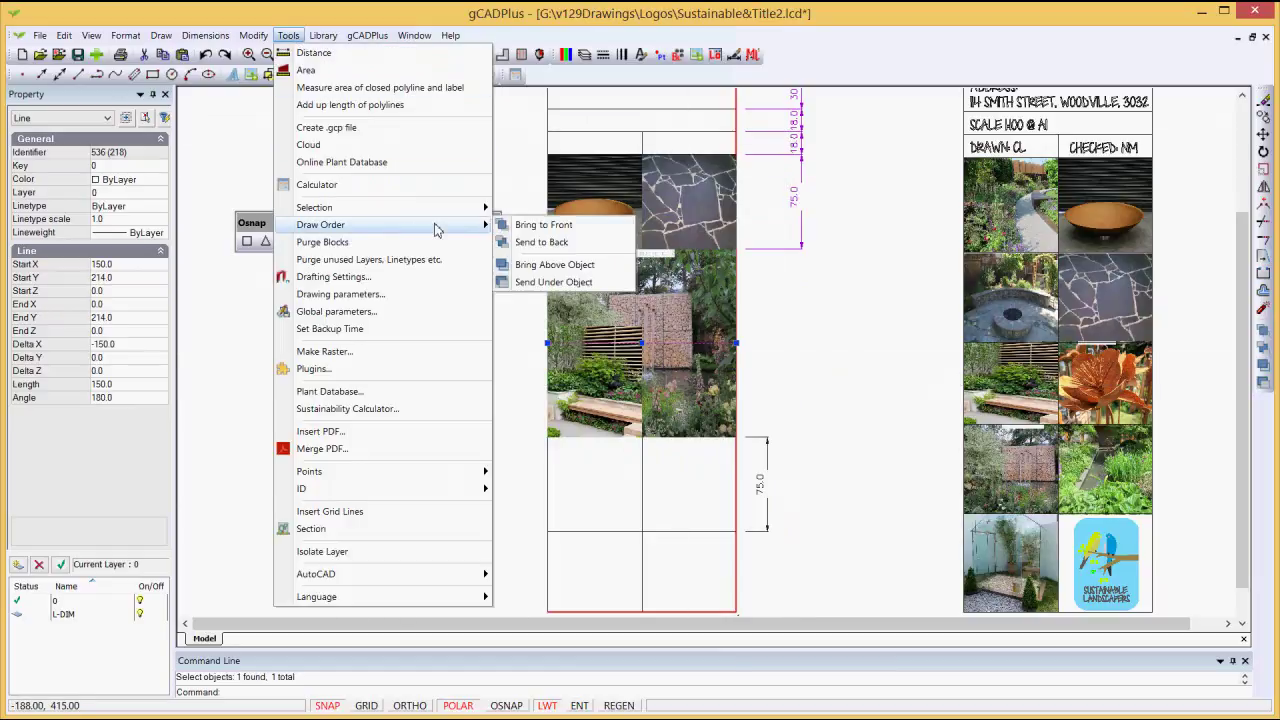
pyautogui.click(540, 226)
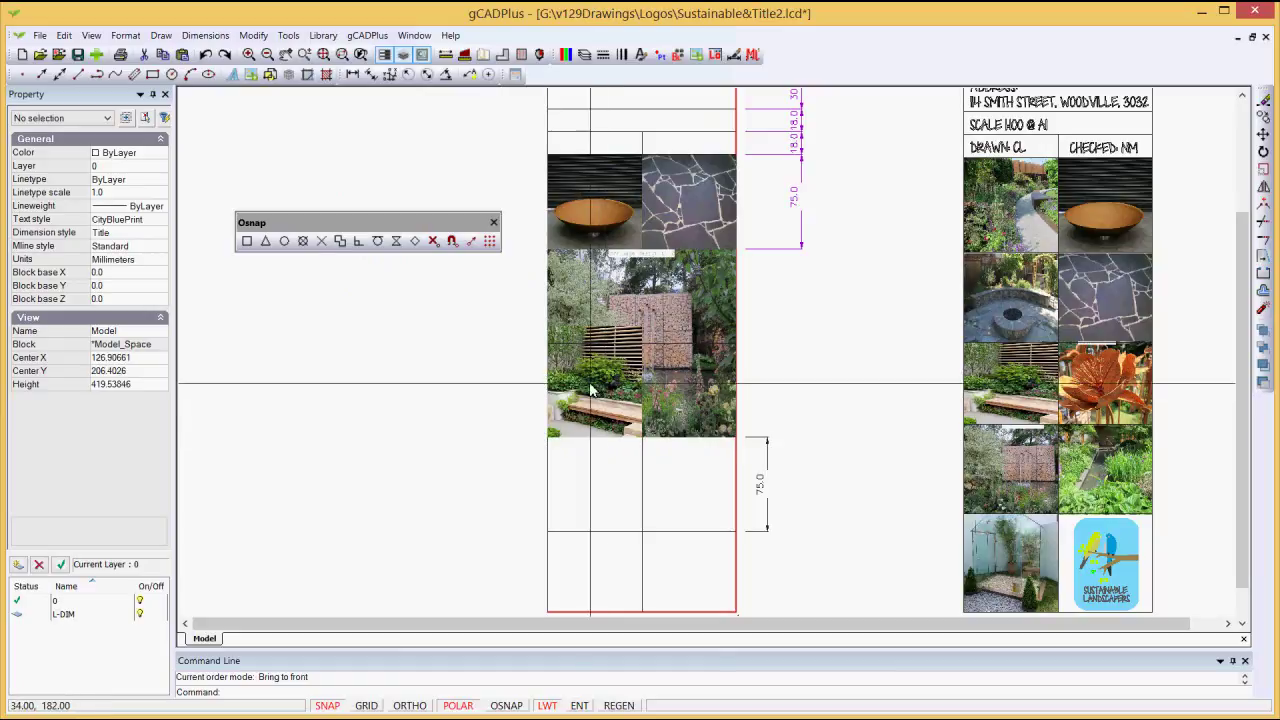
pyautogui.scroll(3, 600, 383)
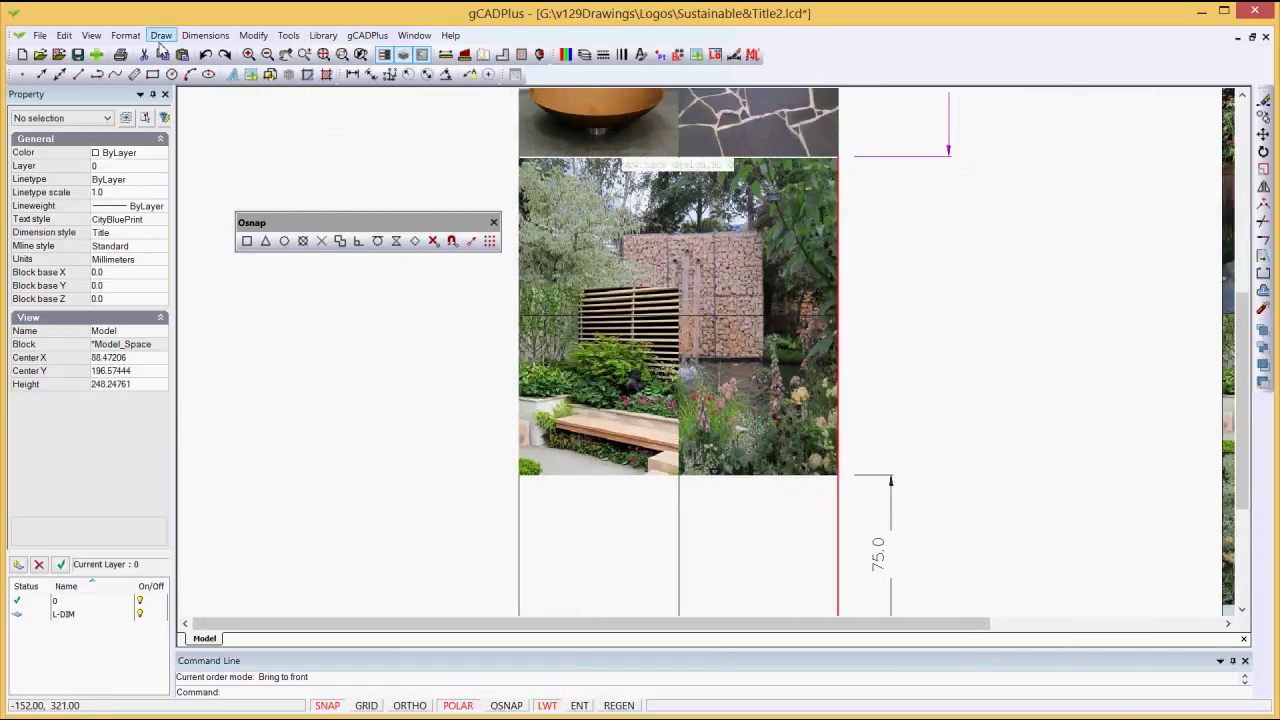
pyautogui.click(126, 38)
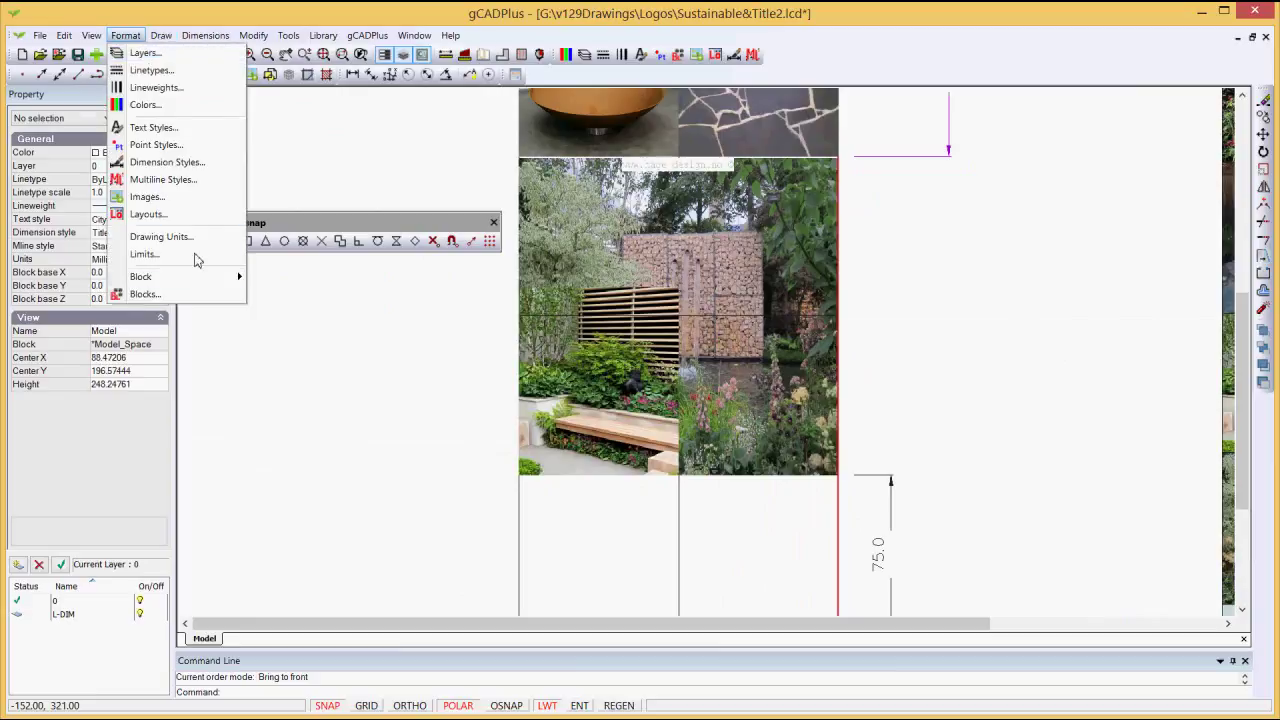
pyautogui.moveTo(211, 283)
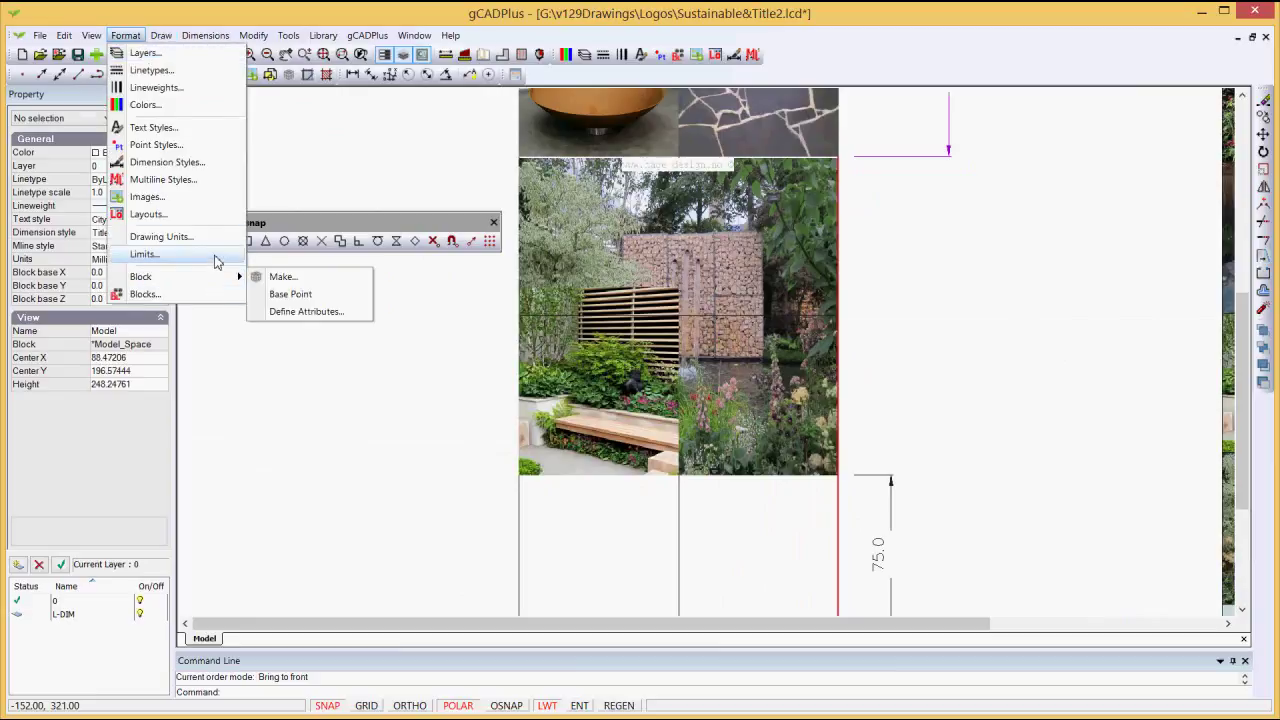
# Step: Set the drawing background to black and check the PlantingUnderBench photo at 75 by 88.129
pyautogui.moveTo(91, 35)
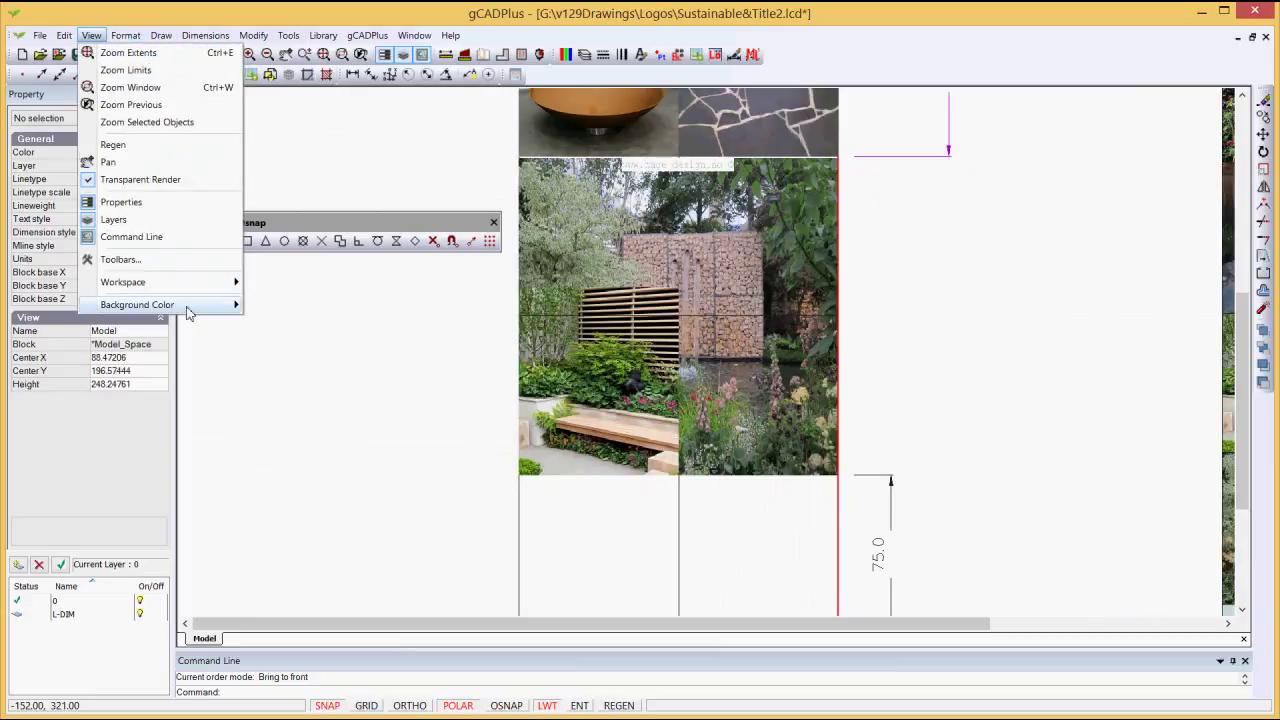
pyautogui.click(265, 322)
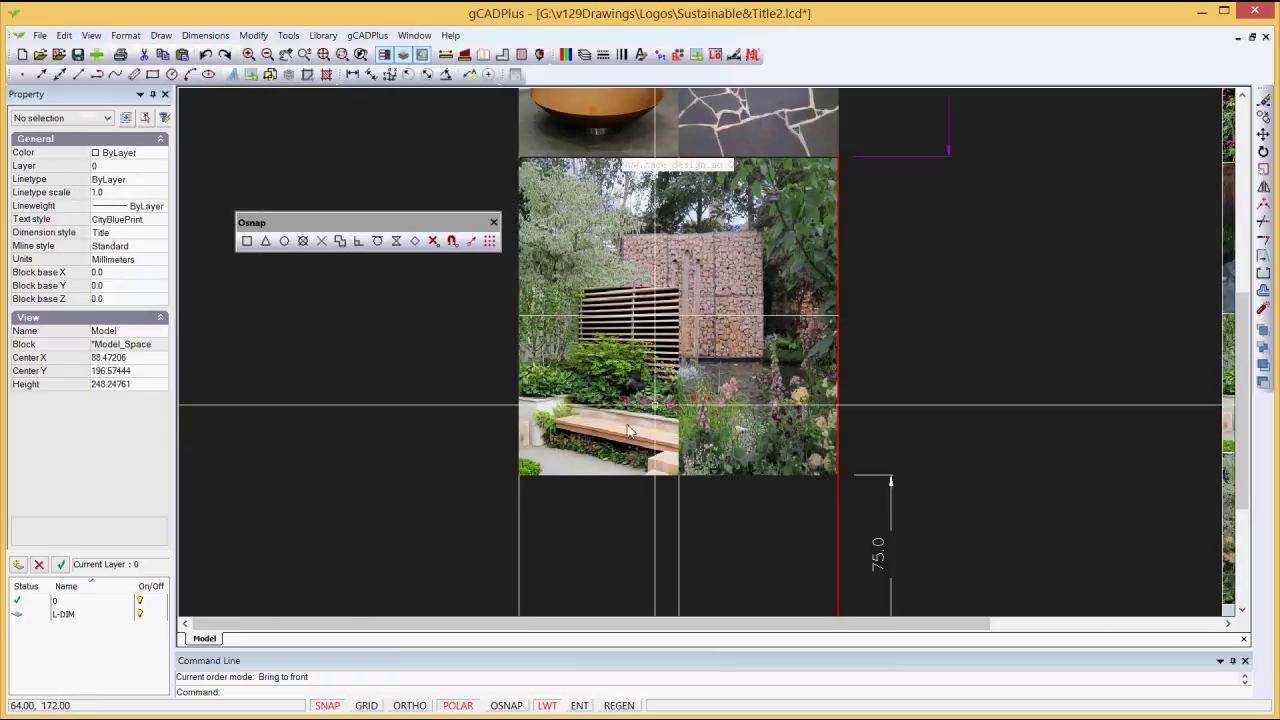
pyautogui.click(546, 404)
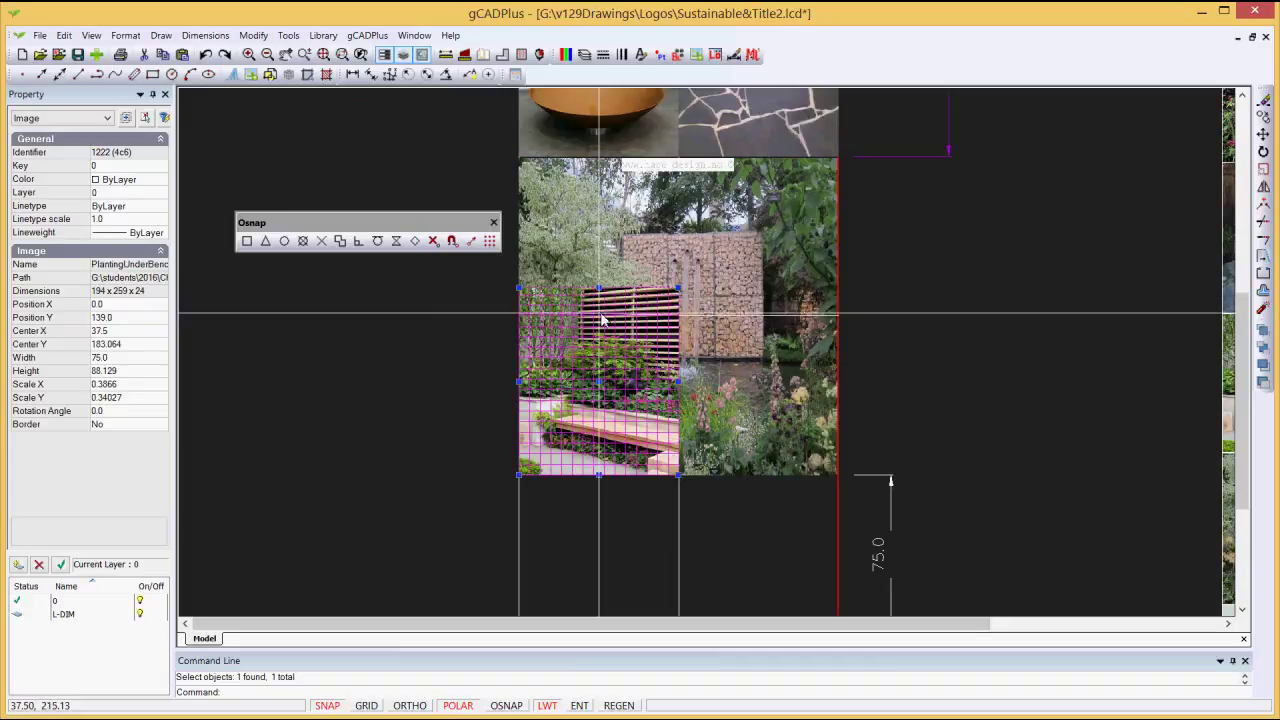
pyautogui.press('Escape')
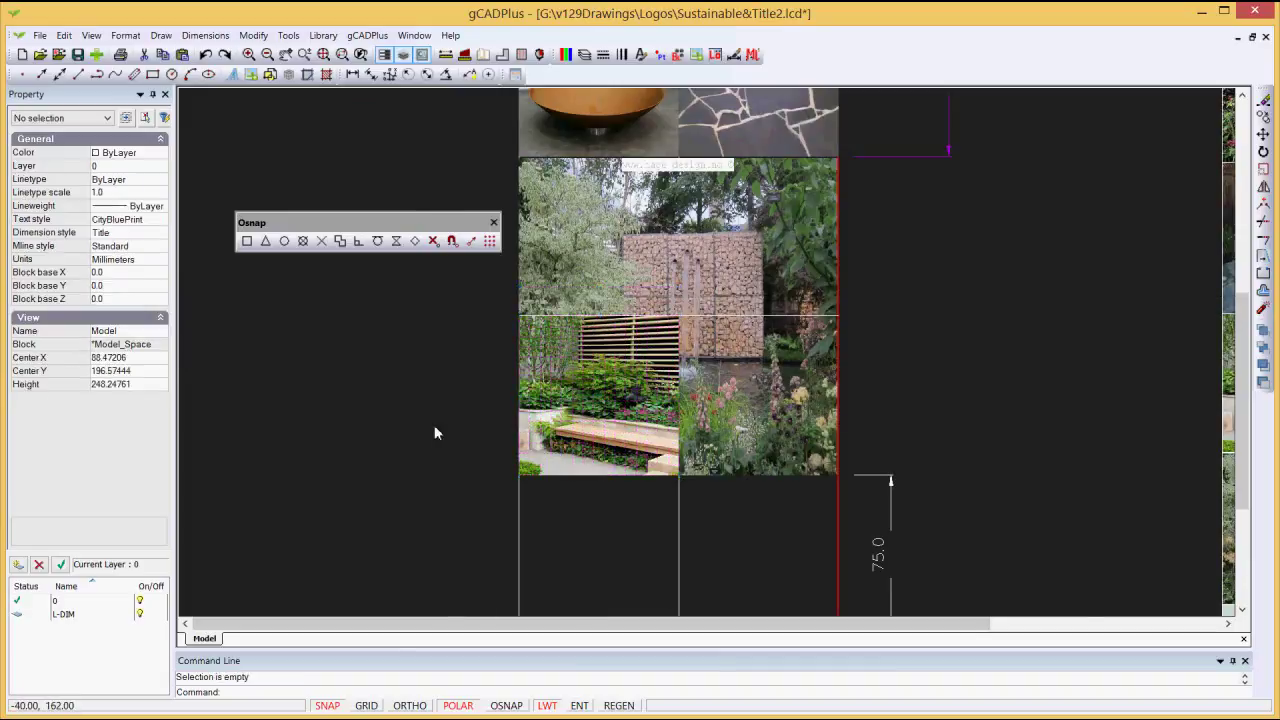
pyautogui.scroll(-1, 433, 432)
pyautogui.moveTo(430, 424)
pyautogui.mouseDown()
pyautogui.moveTo(498, 392)
pyautogui.moveTo(524, 282)
pyautogui.mouseUp()
pyautogui.scroll(-1, 439, 433)
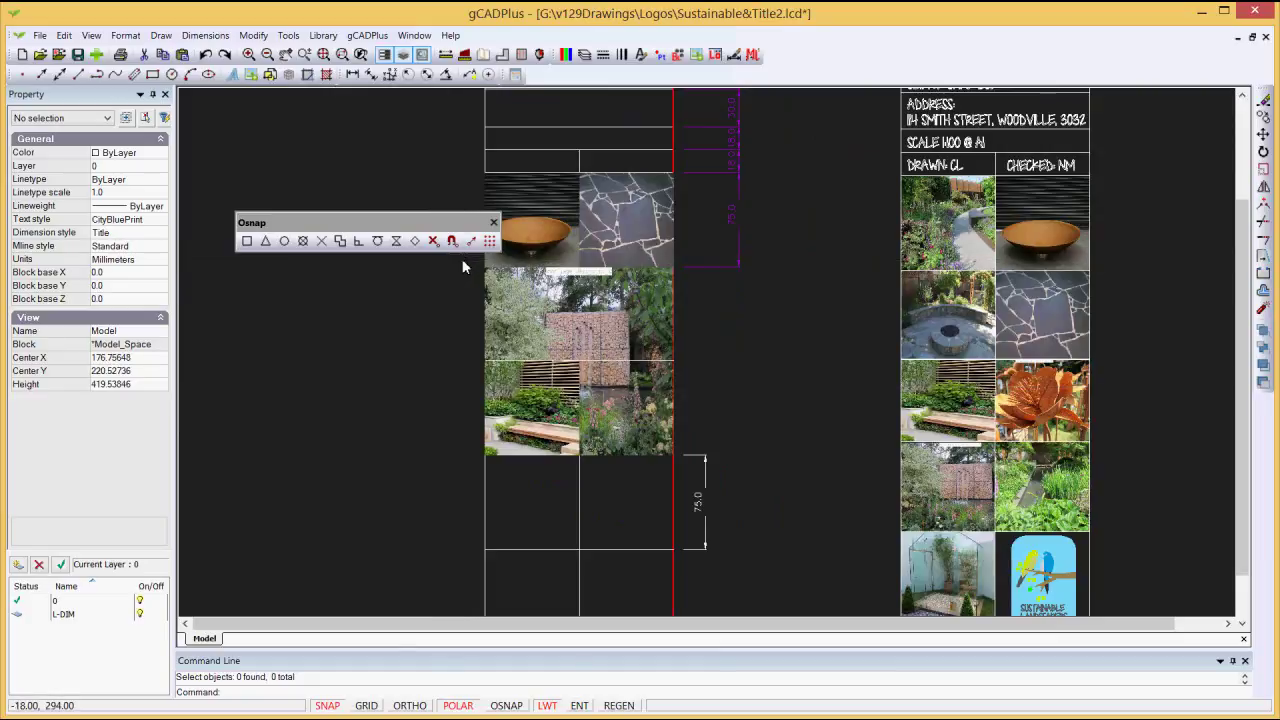
# Step: Bring the 150-long grid line at height 289, along the panel's top, to the front
pyautogui.click(672, 268)
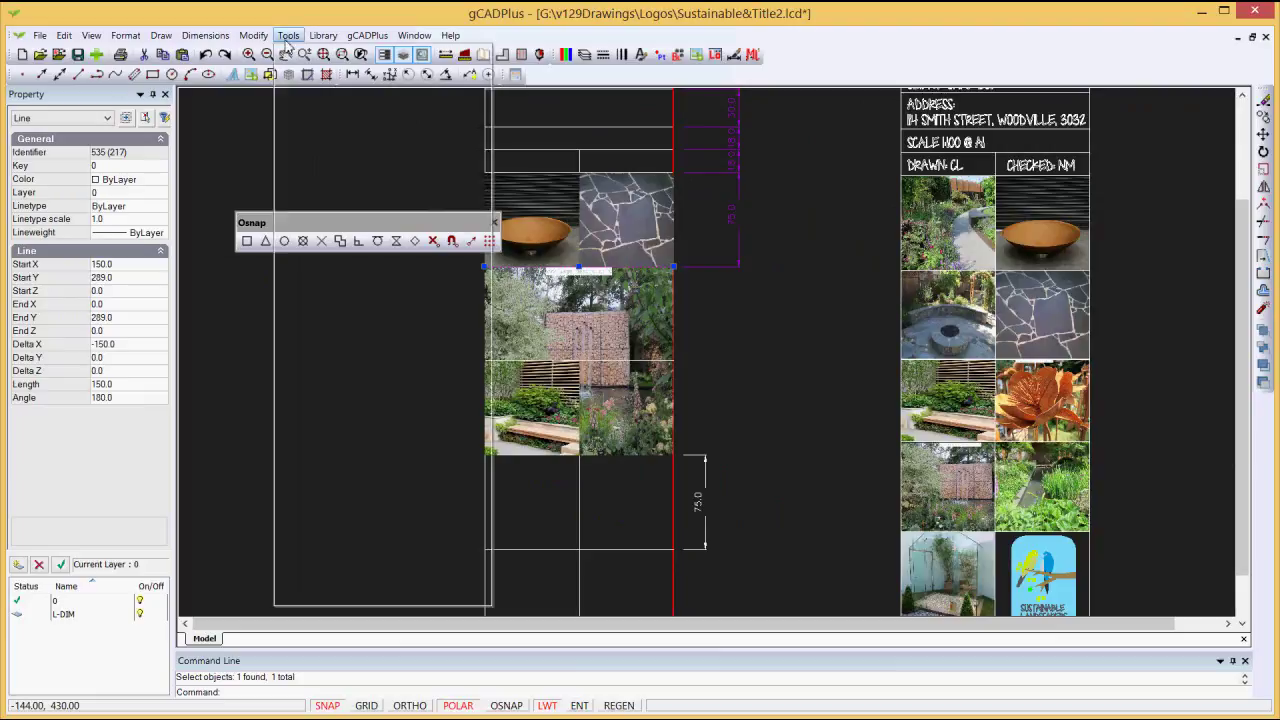
pyautogui.click(288, 36)
pyautogui.moveTo(450, 224)
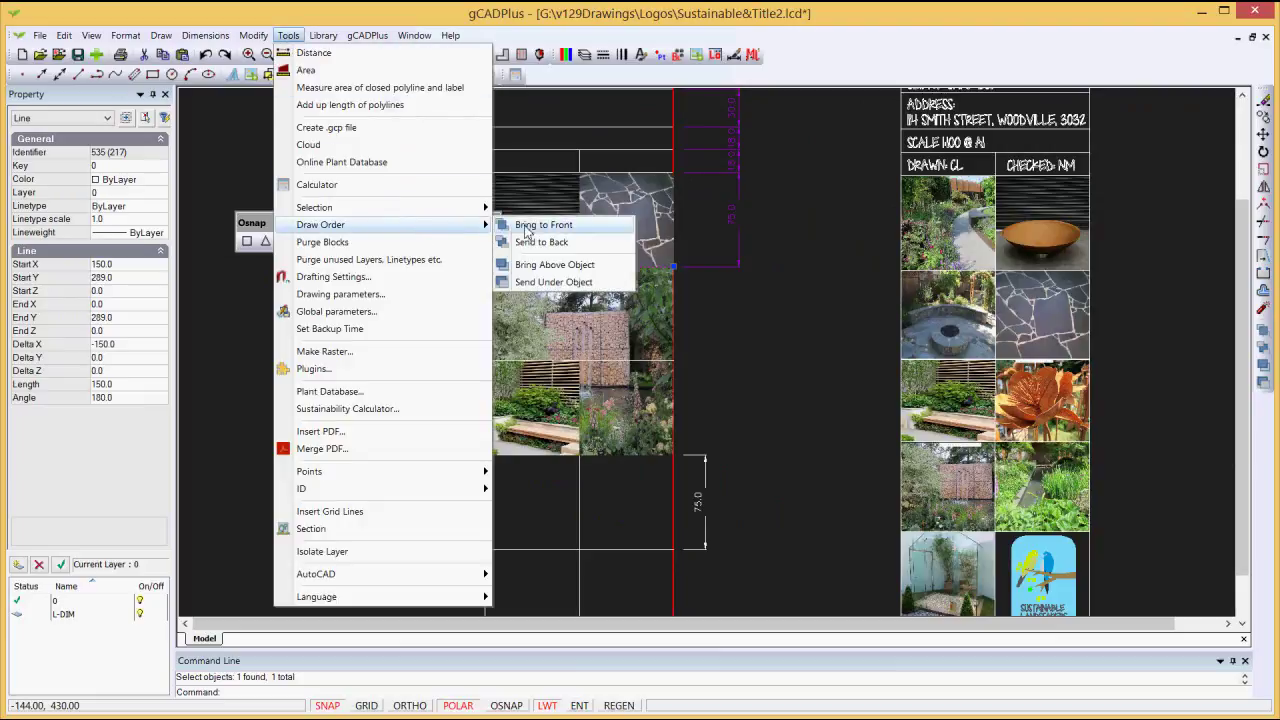
pyautogui.click(543, 224)
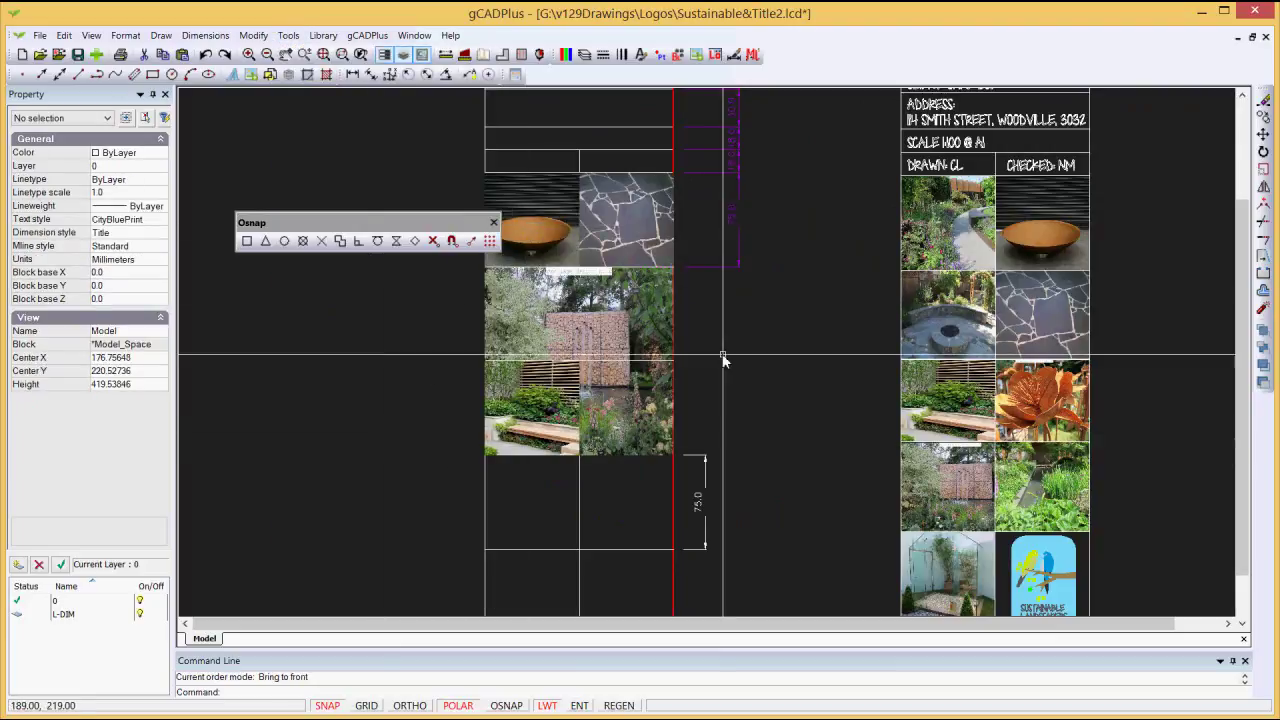
pyautogui.scroll(-1, 723, 363)
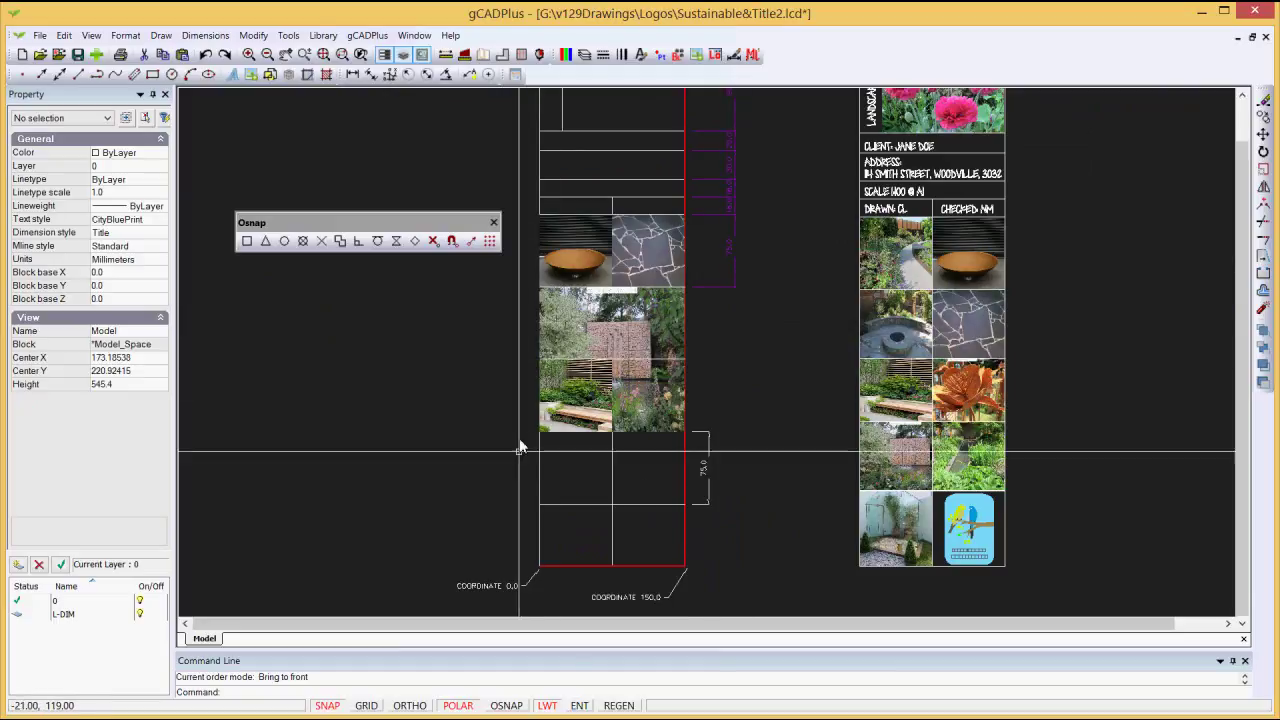